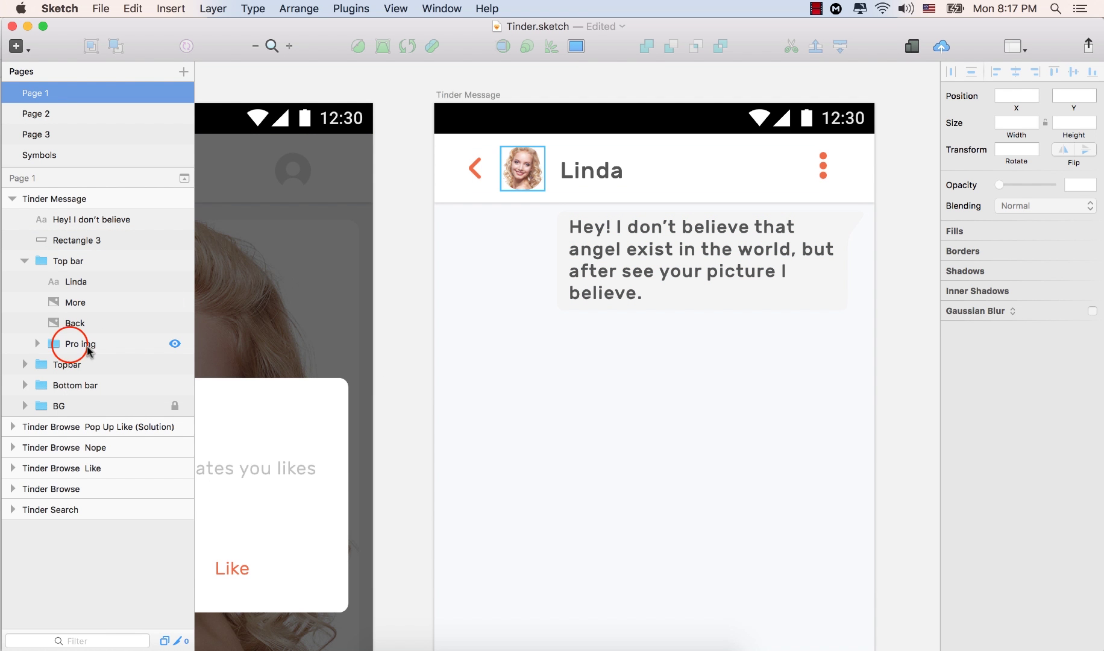
Duplicate the Pro img group and move the copy out of the Top bar group, directly beneath Rectangle 3 in the layer order
left_click(72, 344)
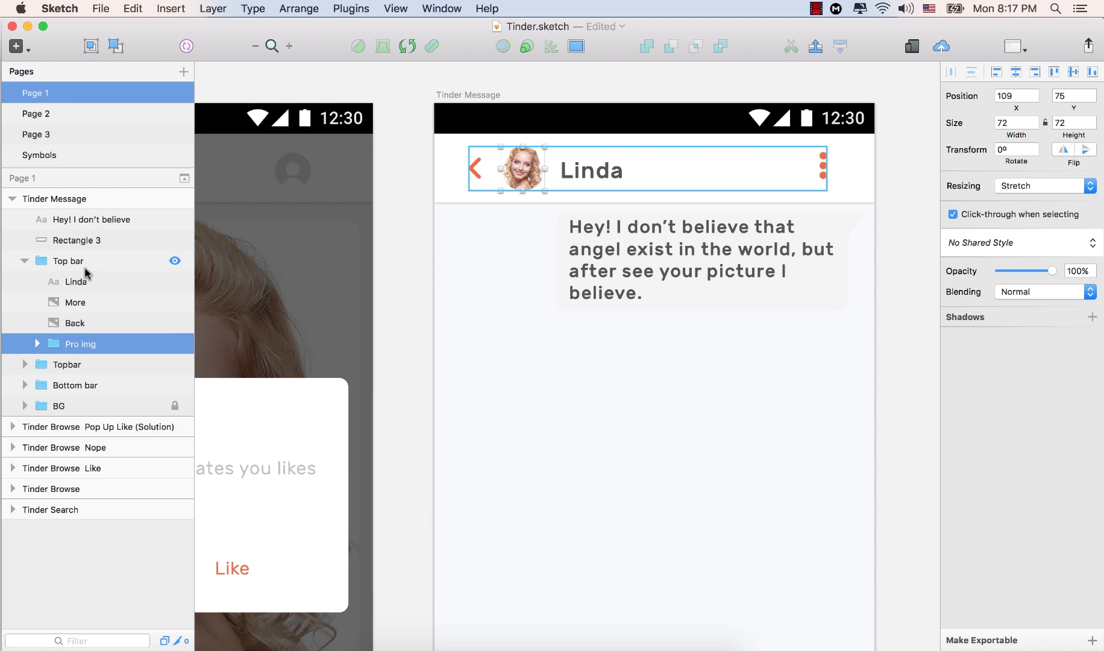
right_click(100, 343)
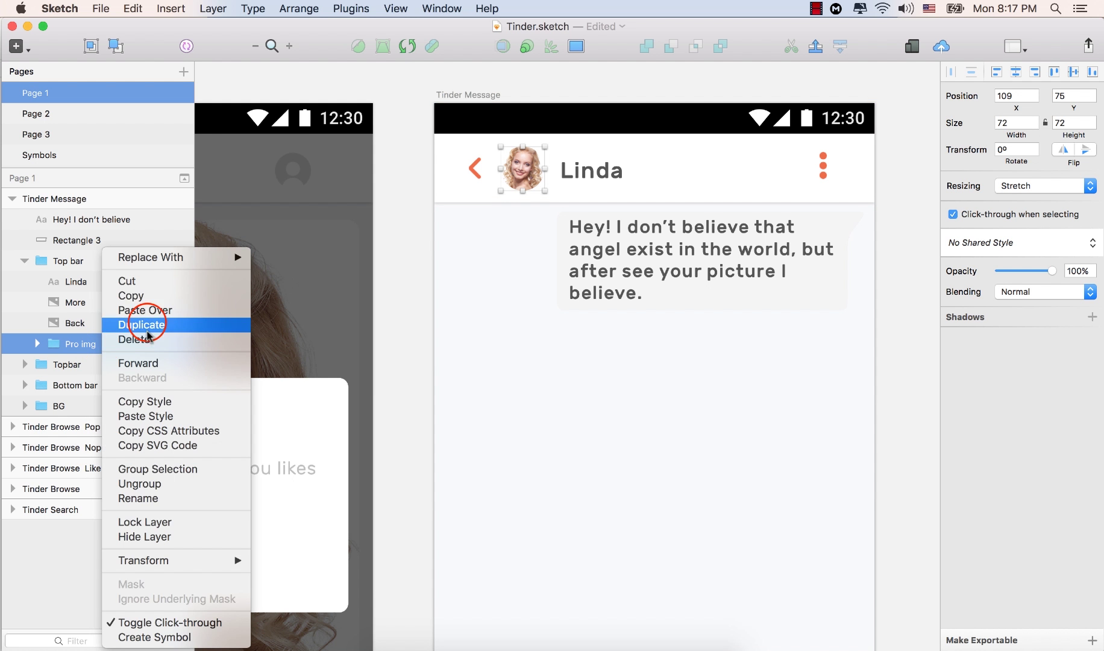
left_click(149, 324)
left_click(119, 343)
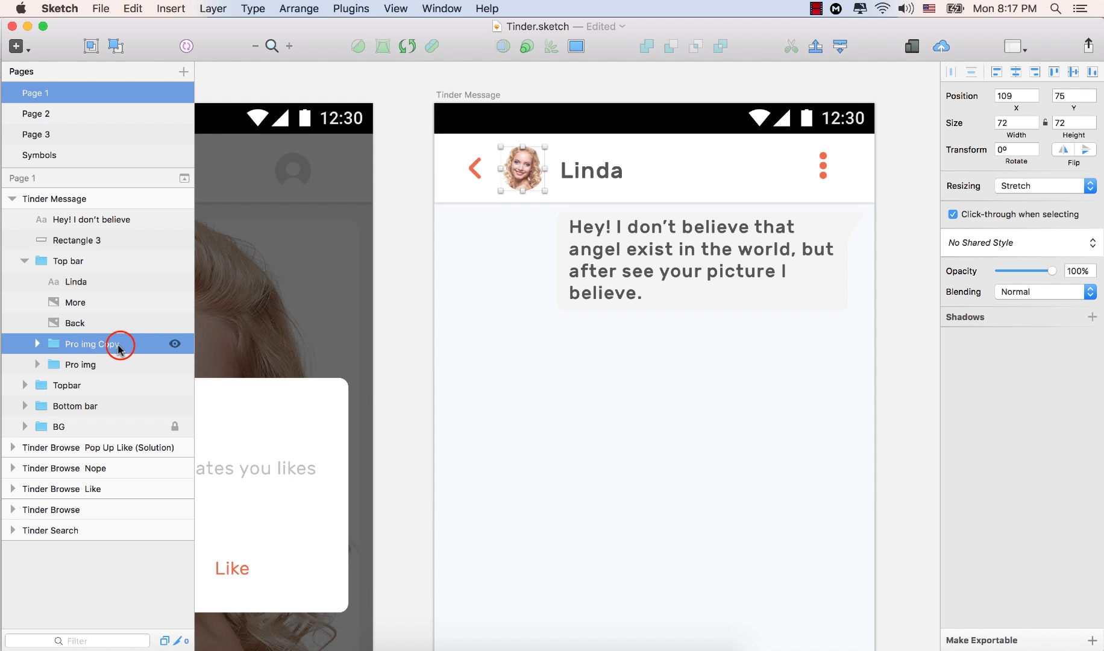
left_click_drag(121, 348, 123, 249)
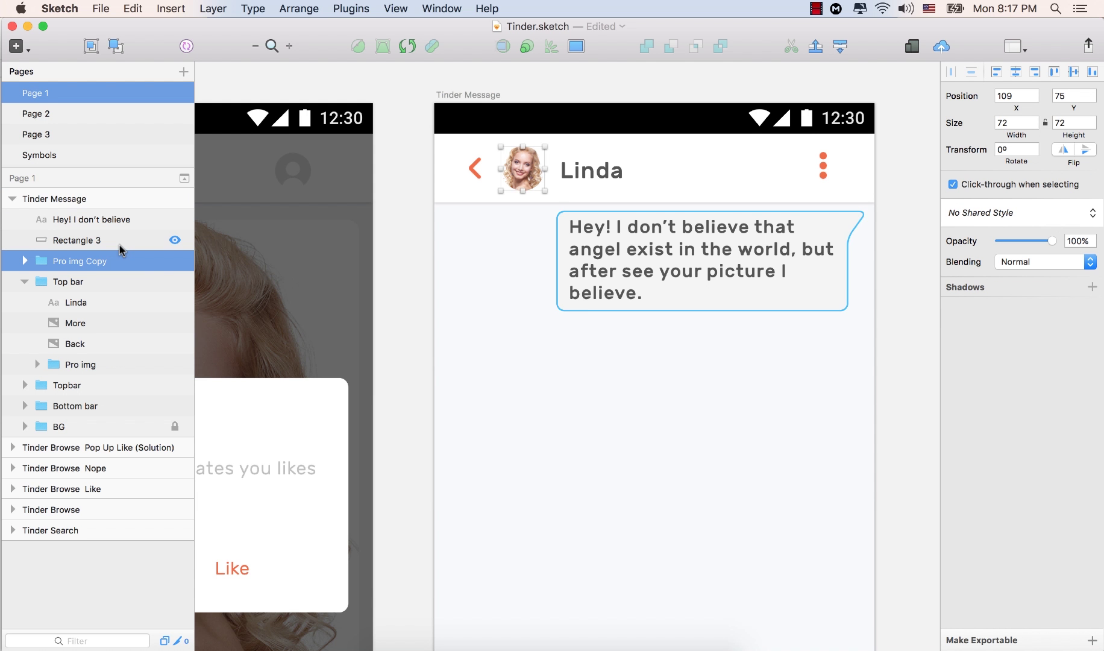
Rename the copied profile image group as Pro img msg
double_click(106, 260)
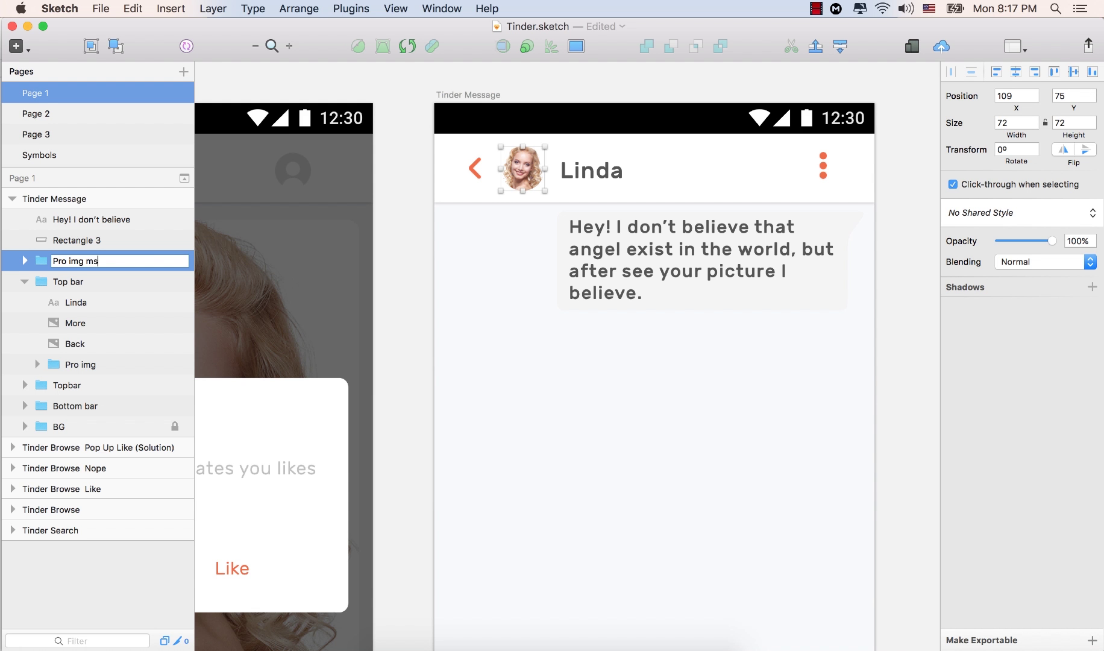
type("msg")
key("Return")
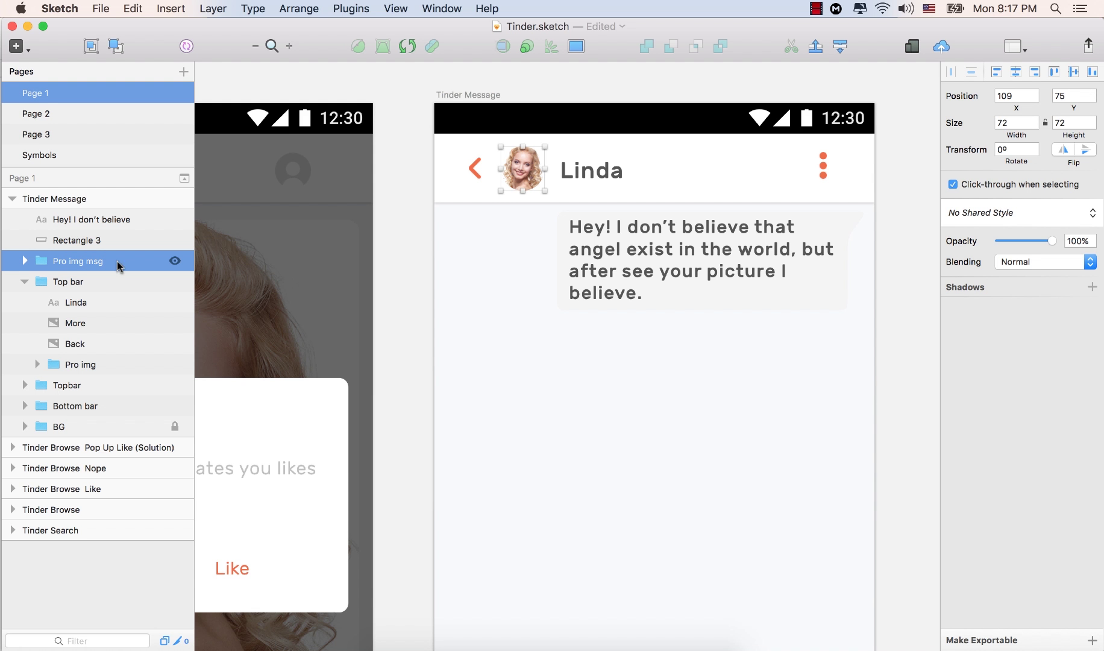
double_click(522, 170)
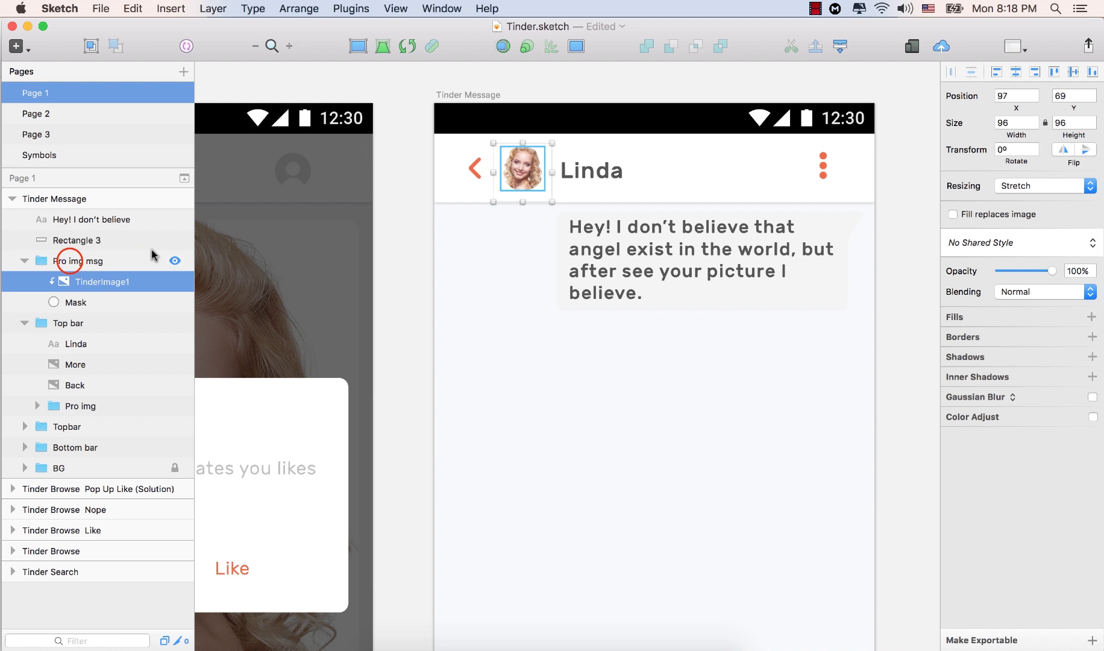
left_click(62, 265)
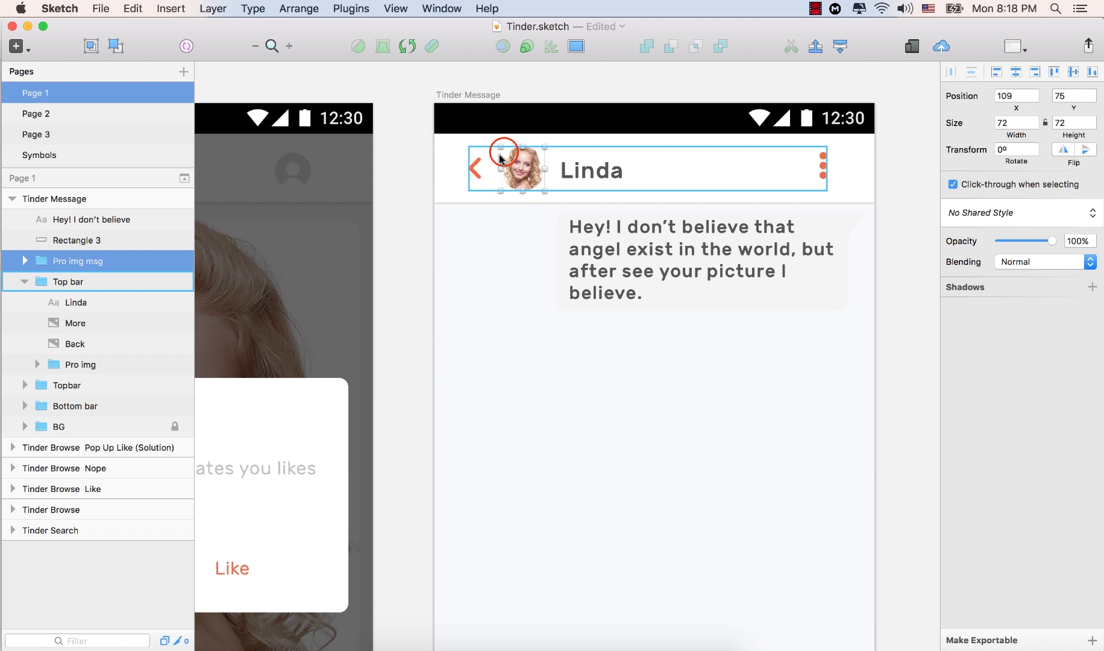
left_click_drag(506, 162, 508, 191)
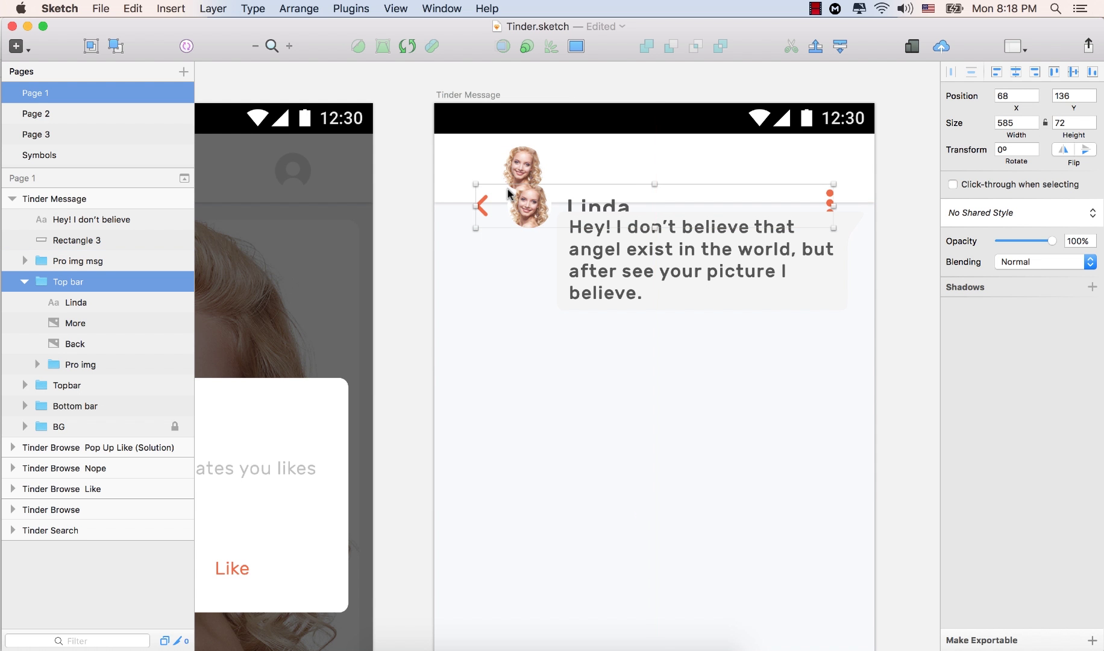
key("super+z")
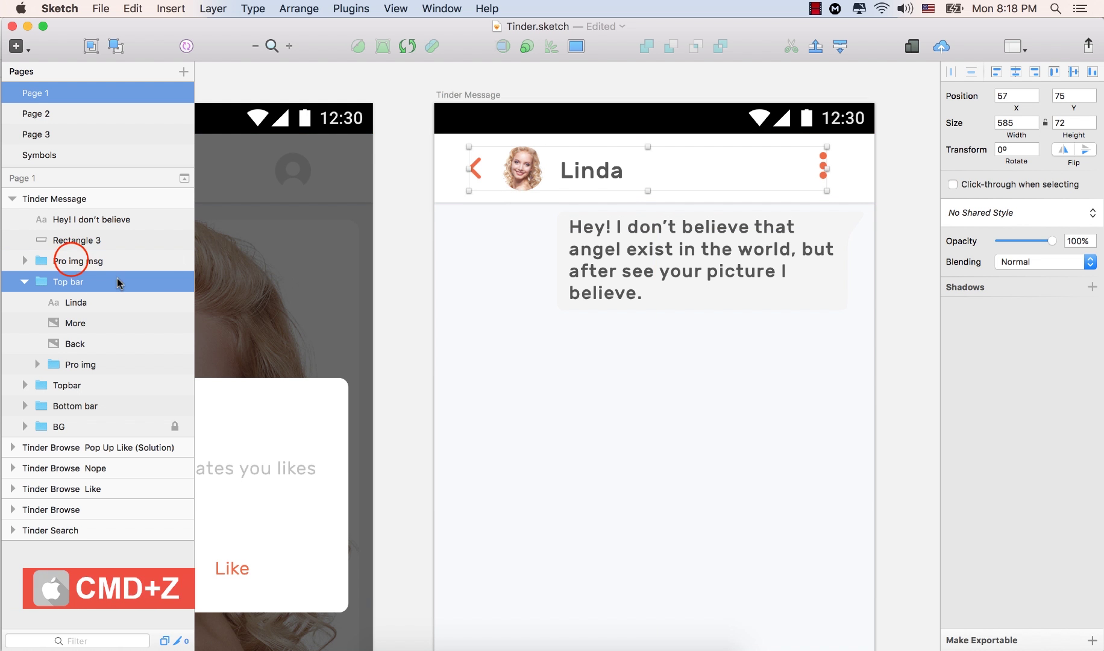
left_click(70, 261)
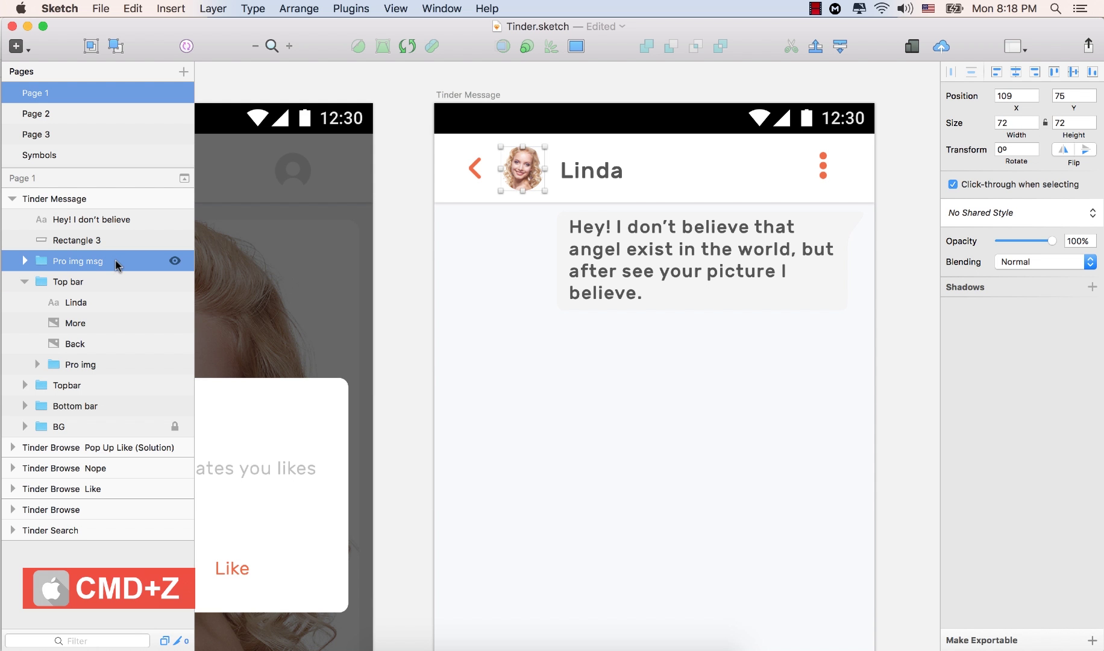
double_click(522, 169)
left_click_drag(522, 169, 524, 207)
key("super+z")
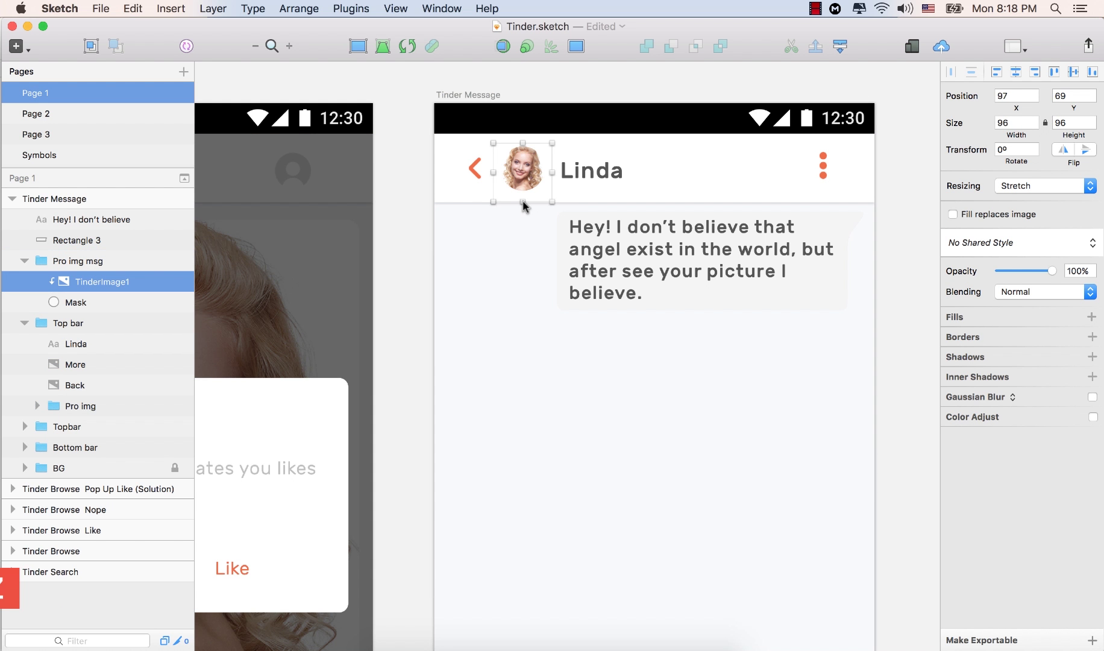
Move the whole Pro img msg group below the first message bubble, to X 49 and Y 346
left_click(24, 262)
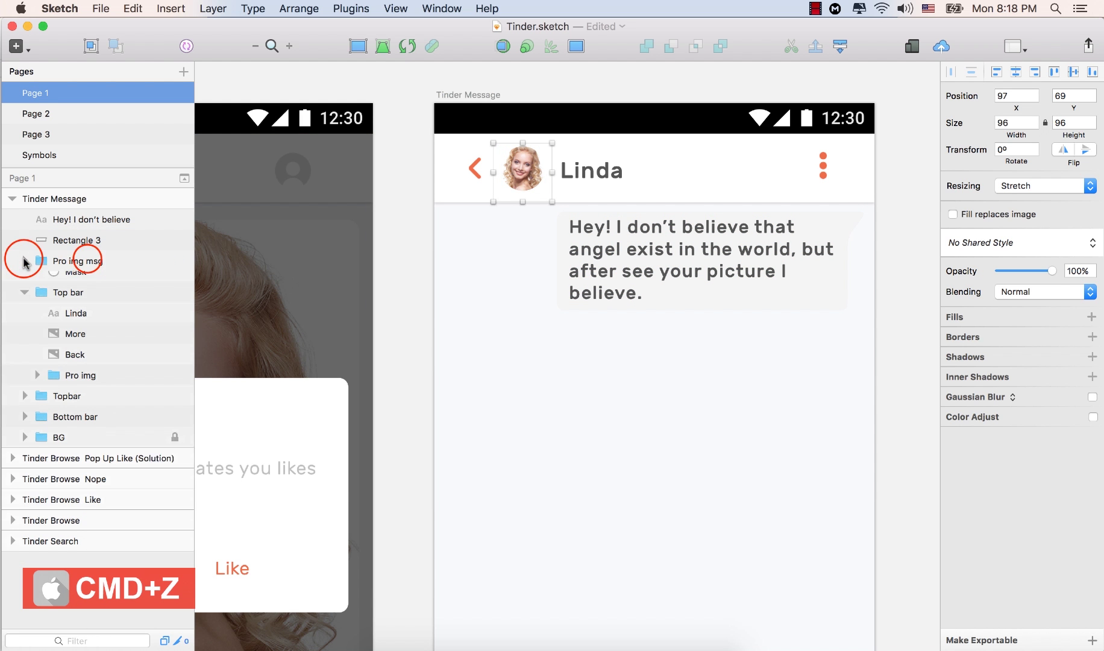
left_click(89, 263)
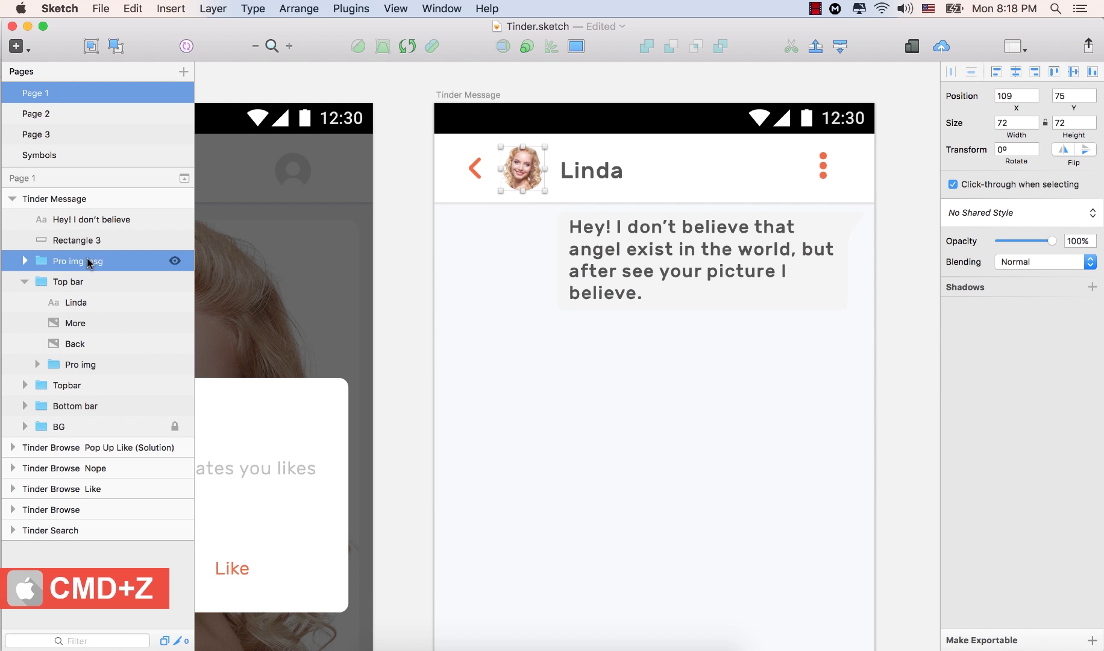
key("shift+Down")
key("shift+Down")
key("shift+Down")
key("shift+Down")
key("shift+Down")
key("shift+Down")
key("shift+Down")
key("shift+Down")
key("shift+Down")
key("shift+Down")
key("shift+Down")
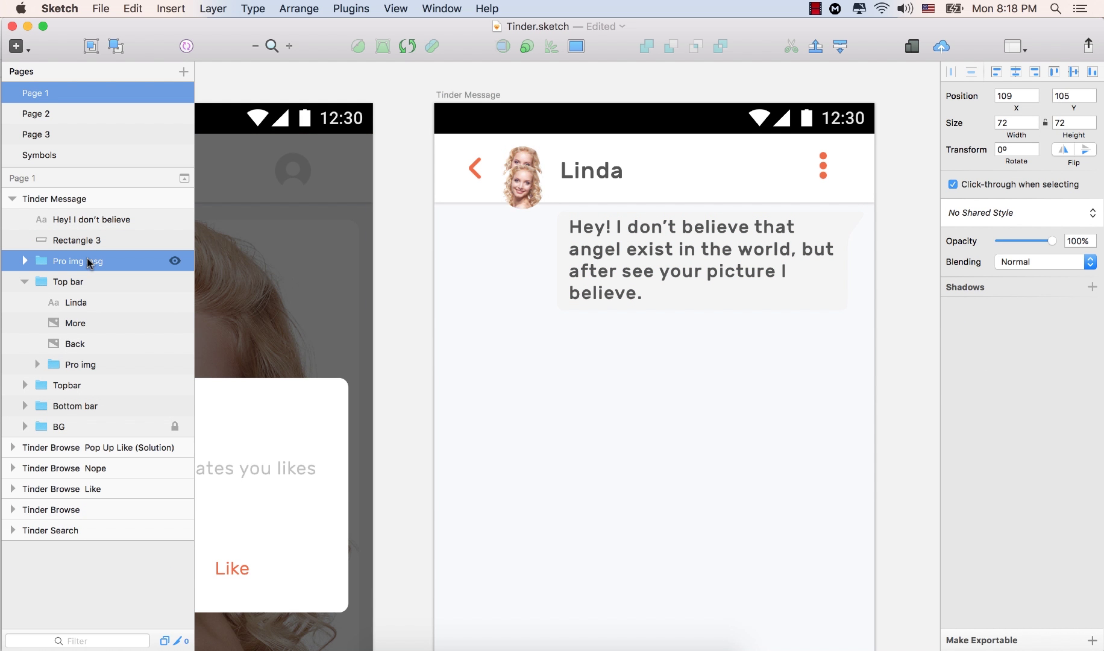
key("shift+Down")
key("shift+Down")
key("shift+Down")
key("shift+Down")
key("shift+Down")
key("shift+Down")
key("shift+Down")
key("shift+Down")
key("shift+Down")
key("shift+Down")
key("shift+Down")
key("shift+Down")
key("shift+Down")
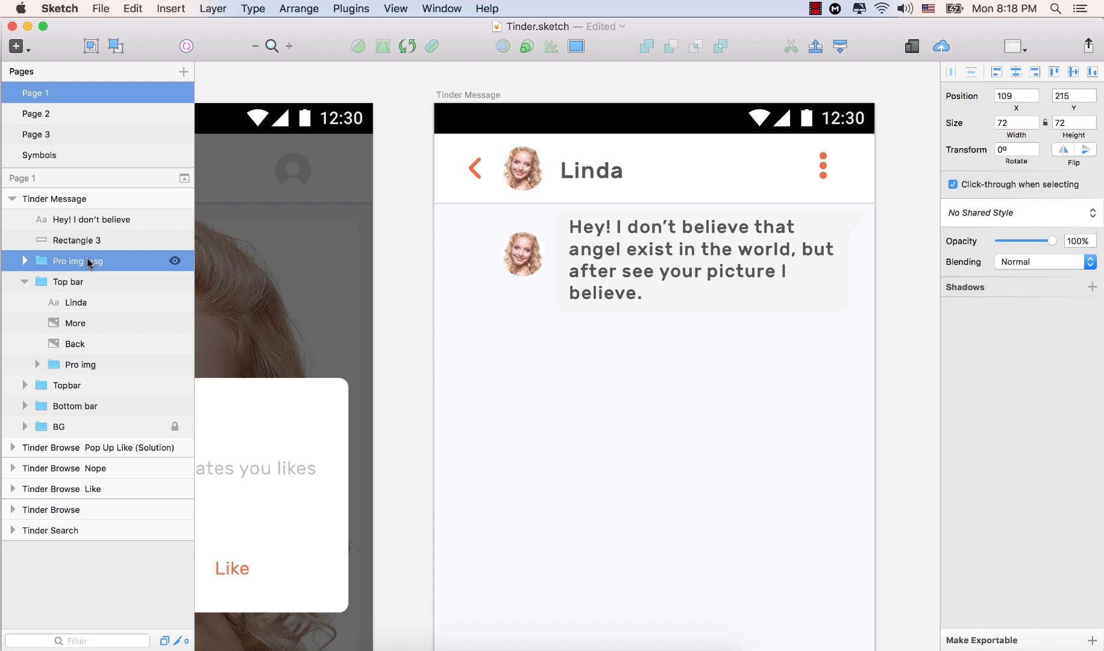
key("shift+Left")
key("shift+Left")
key("shift+Left")
key("shift+Left")
key("shift+Left")
key("shift+Left")
key("shift+Down")
key("shift+Down")
key("shift+Down")
key("Down")
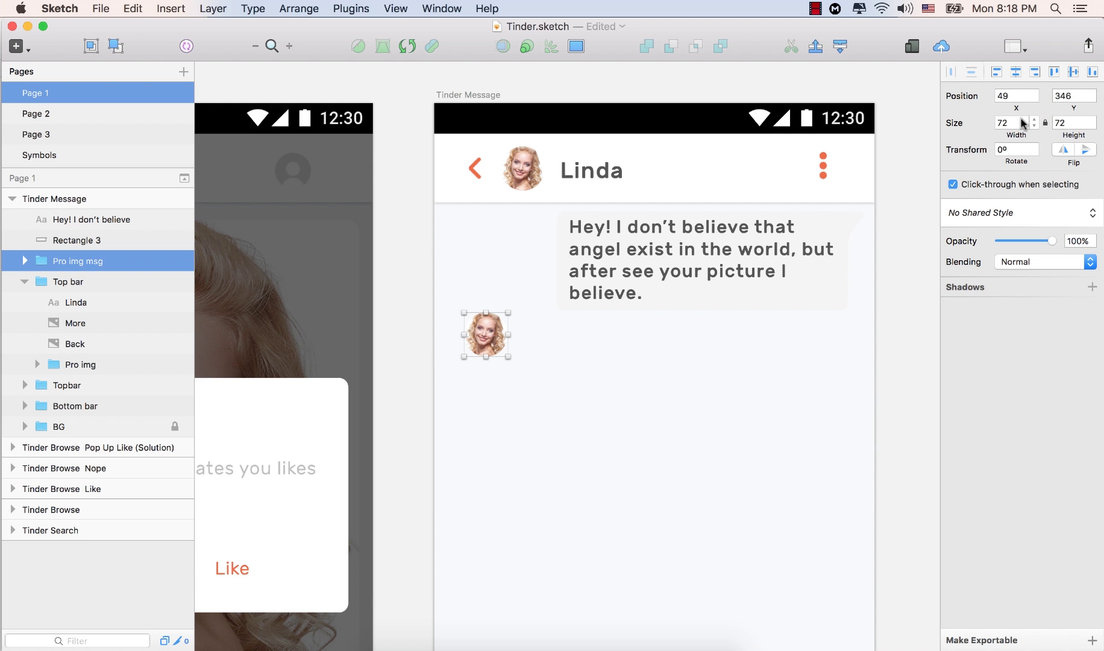
Resize the Pro img msg group to 100 by 100
left_click(1013, 123)
key("Return")
left_click(579, 388)
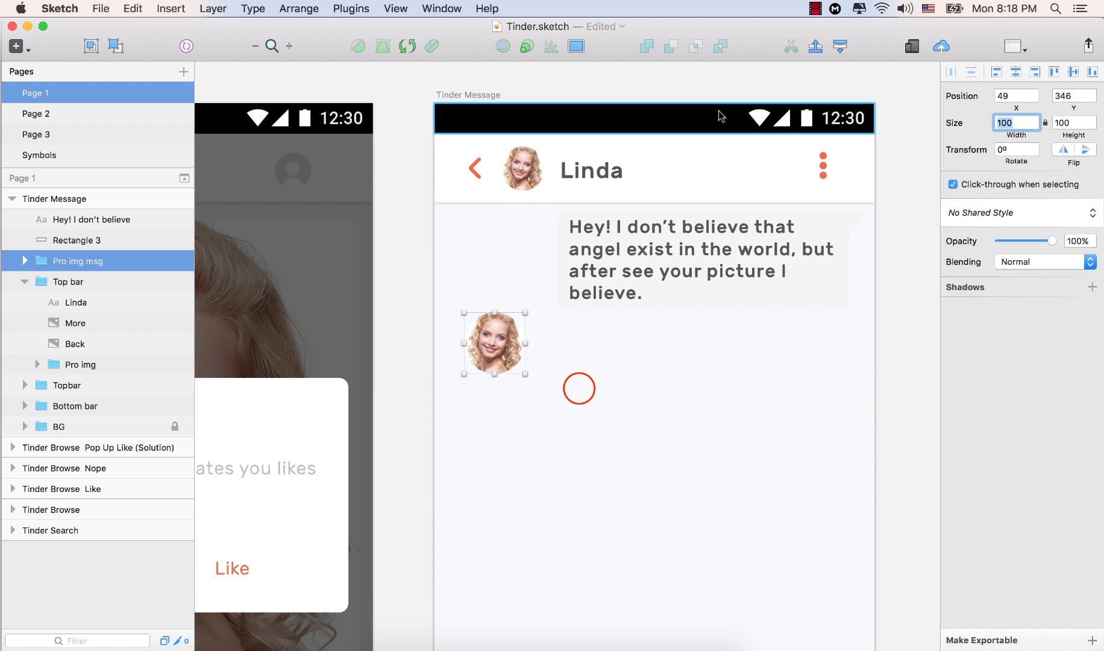
left_click(79, 261)
double_click(494, 341)
left_click_drag(495, 342, 494, 362)
key("super+z")
Nudge the Pro img msg group 10 pixels down to Y 356
left_click(90, 262)
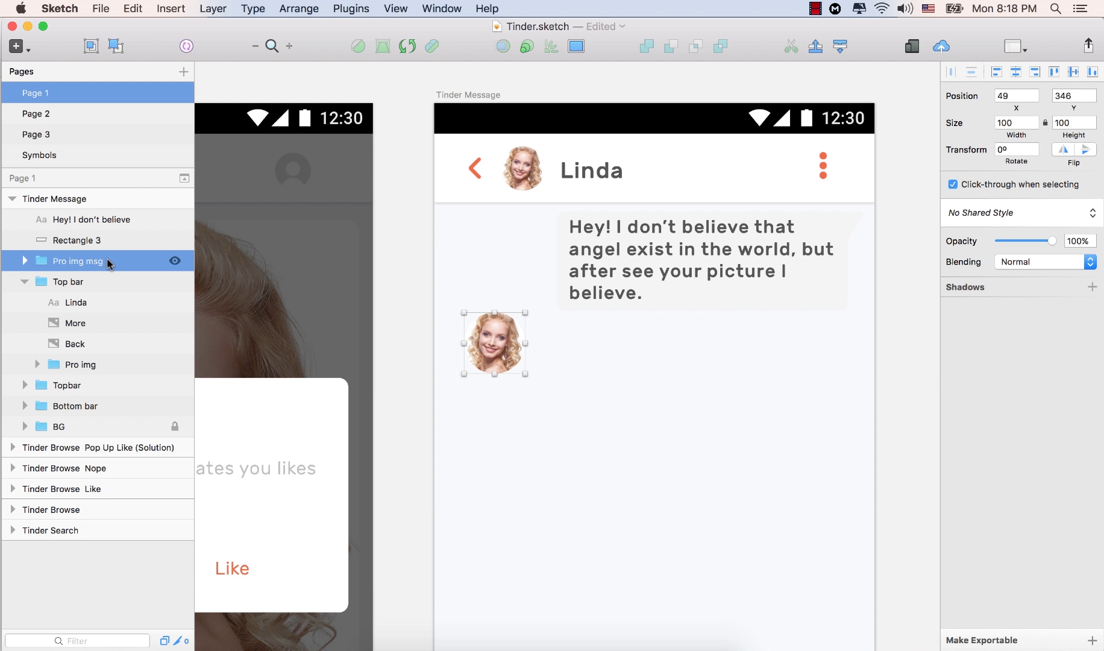
key("Down")
key("Down")
key("Down")
key("Down")
key("Down")
key("Down")
key("Down")
key("Down")
key("Down")
key("Down")
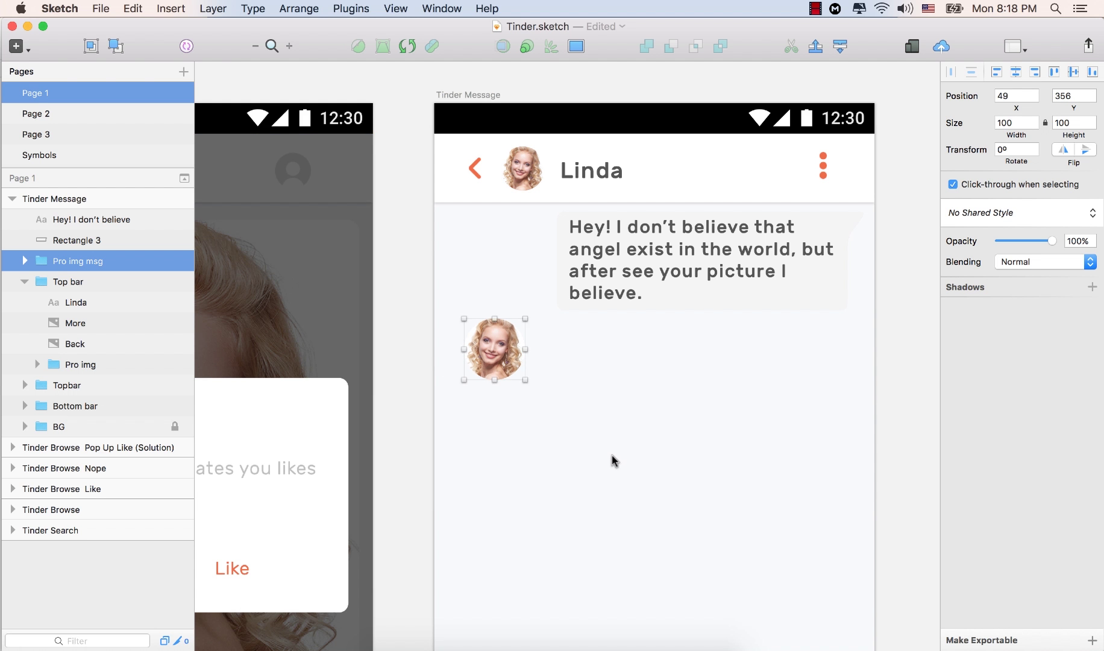
left_click(717, 298)
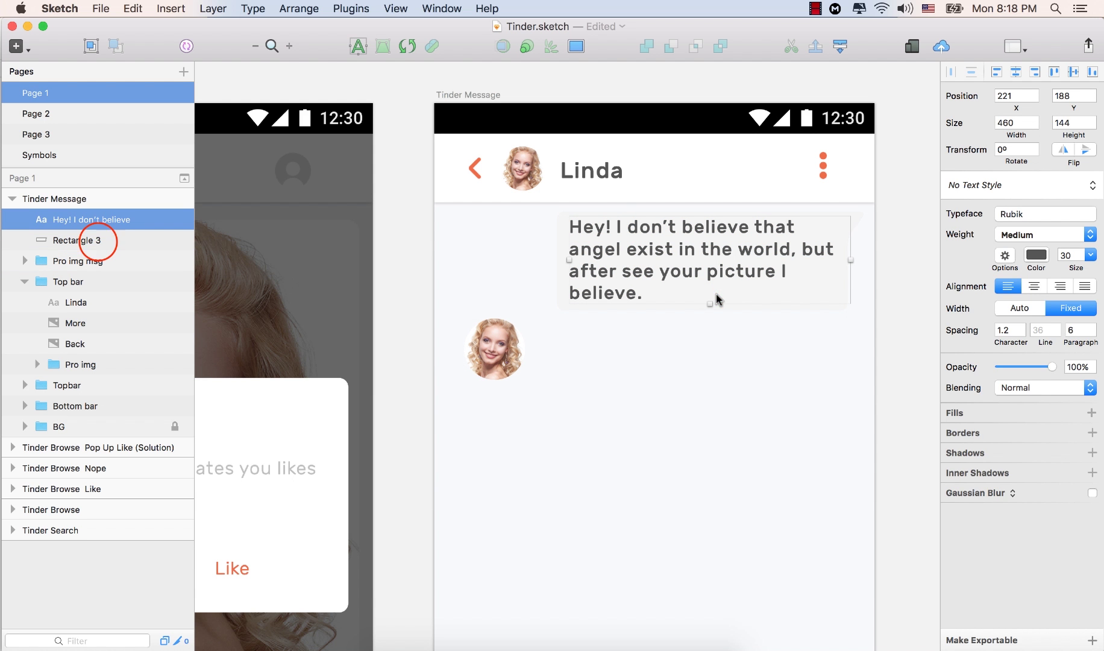
left_click(98, 241)
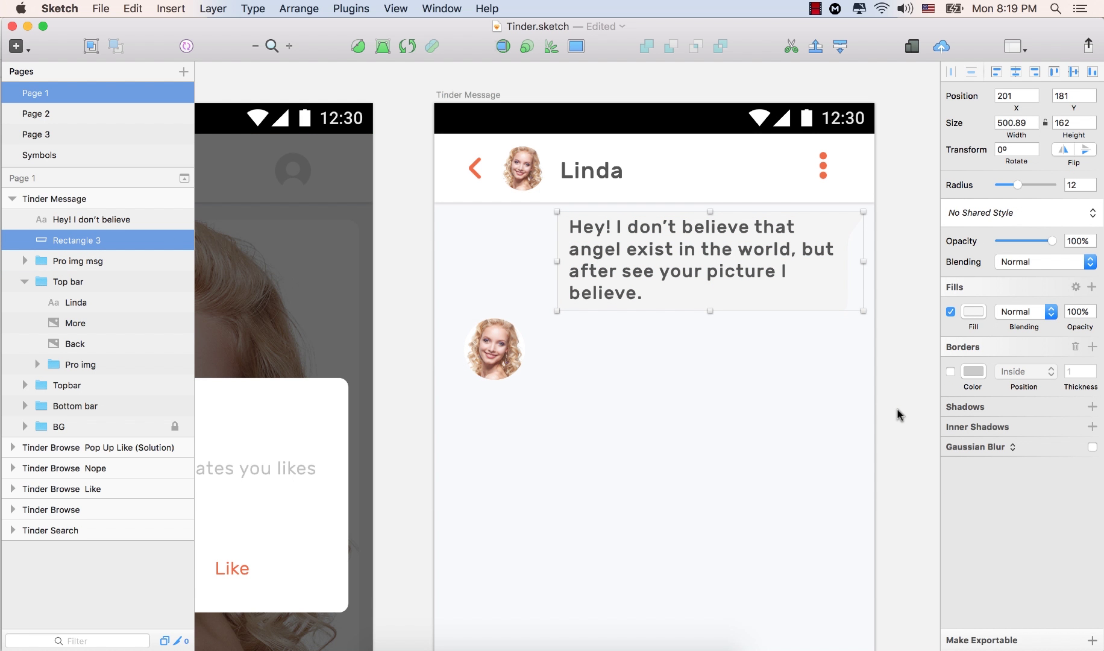
key("super+d")
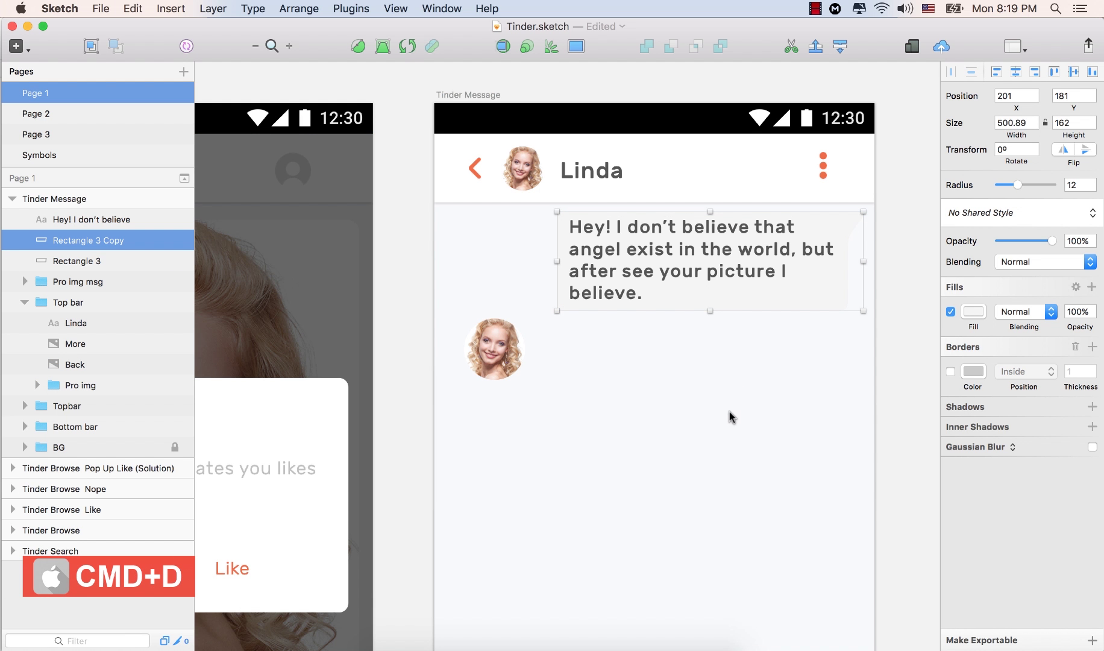
left_click(774, 295)
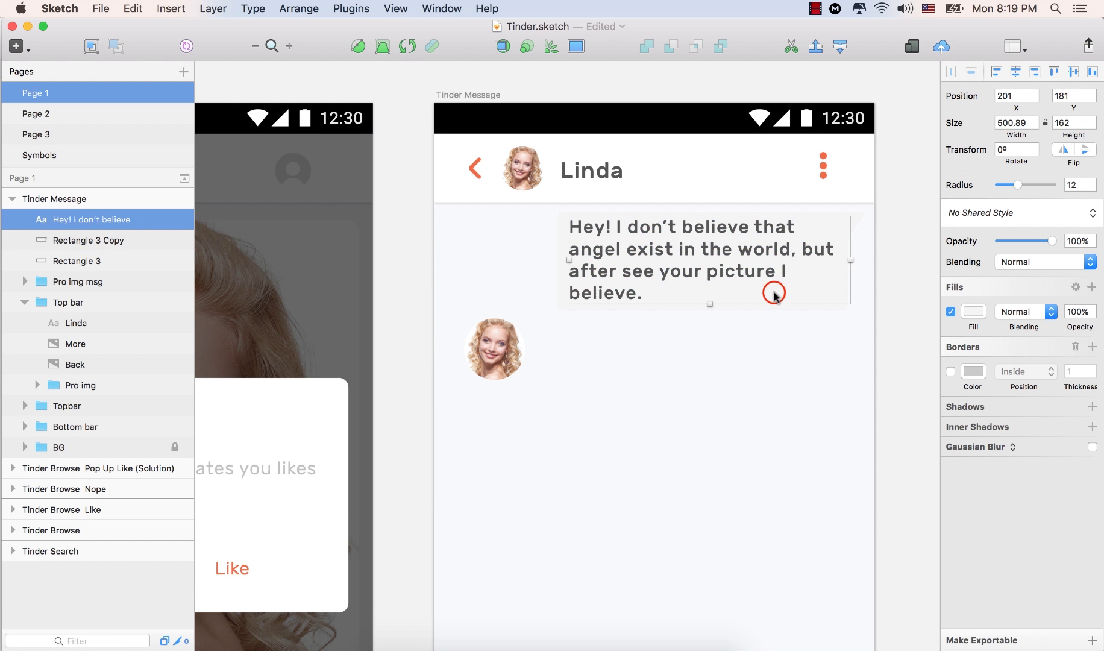
key("super+z")
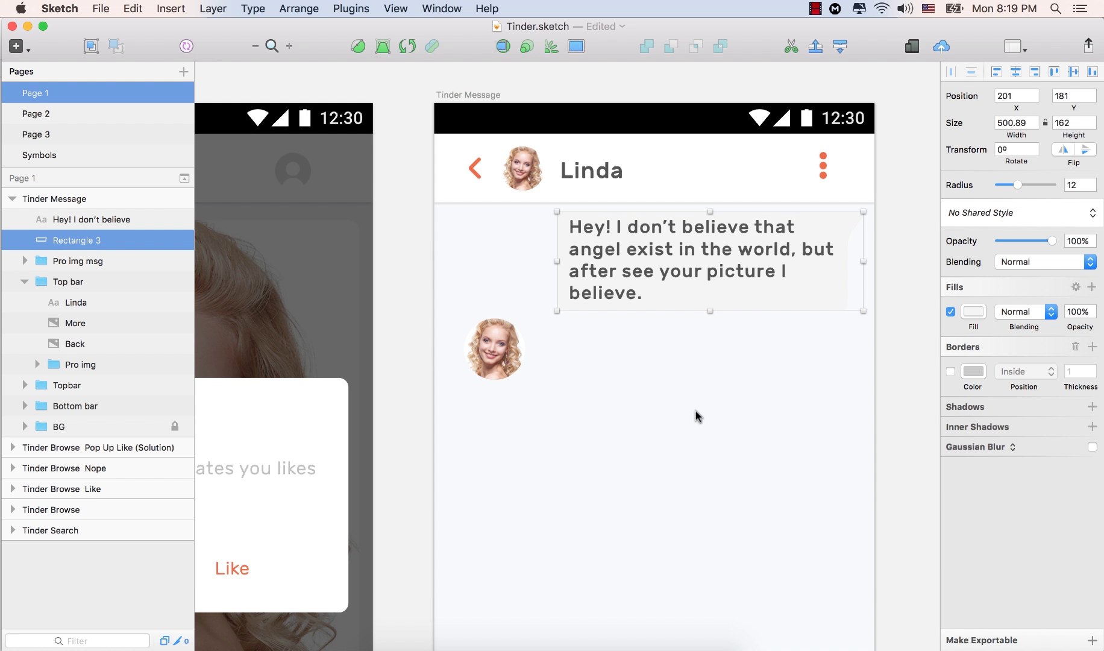
key("shift+Down")
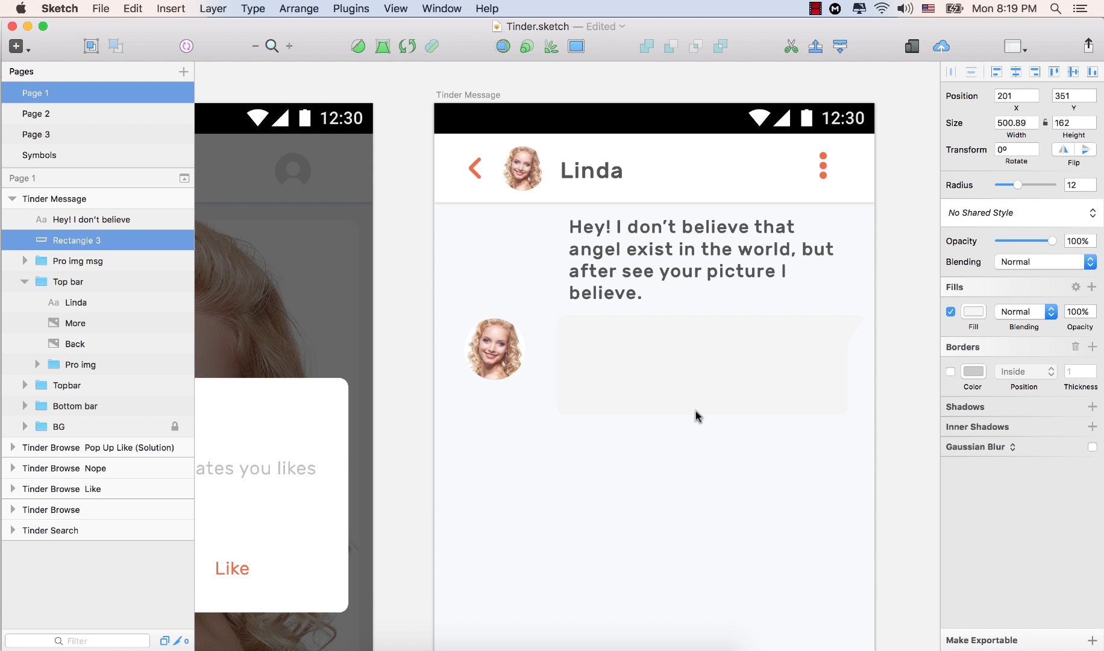
key("super+z")
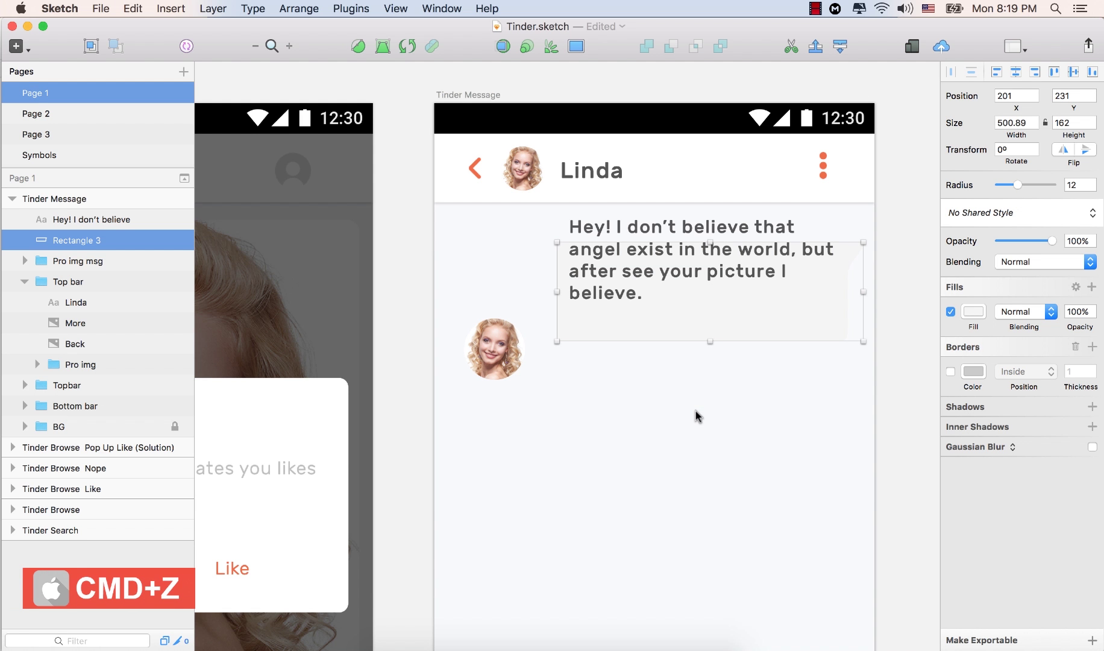
key("super+z")
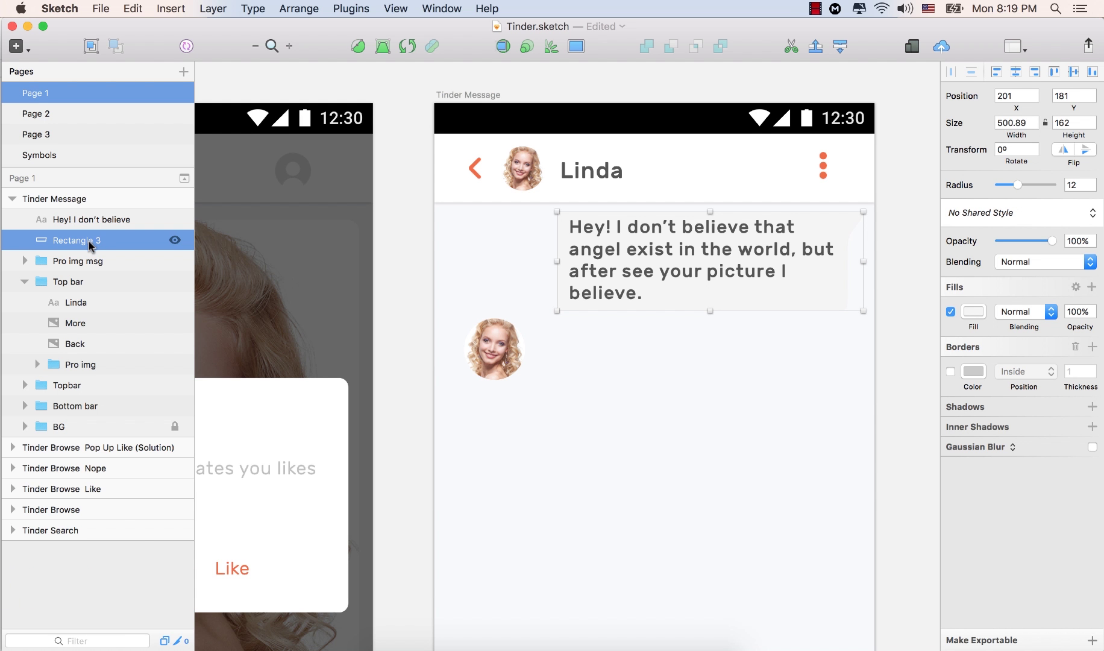
Duplicate the Rectangle 3 message bubble and move the copy beside the lower profile picture, to Y 371
right_click(89, 241)
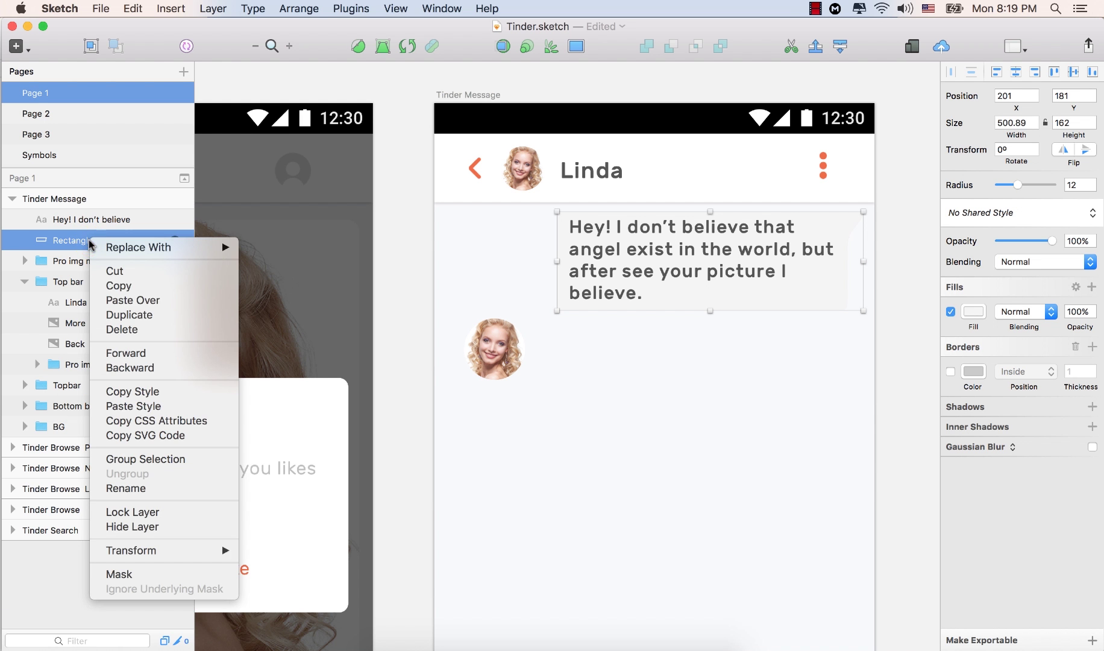
left_click(144, 315)
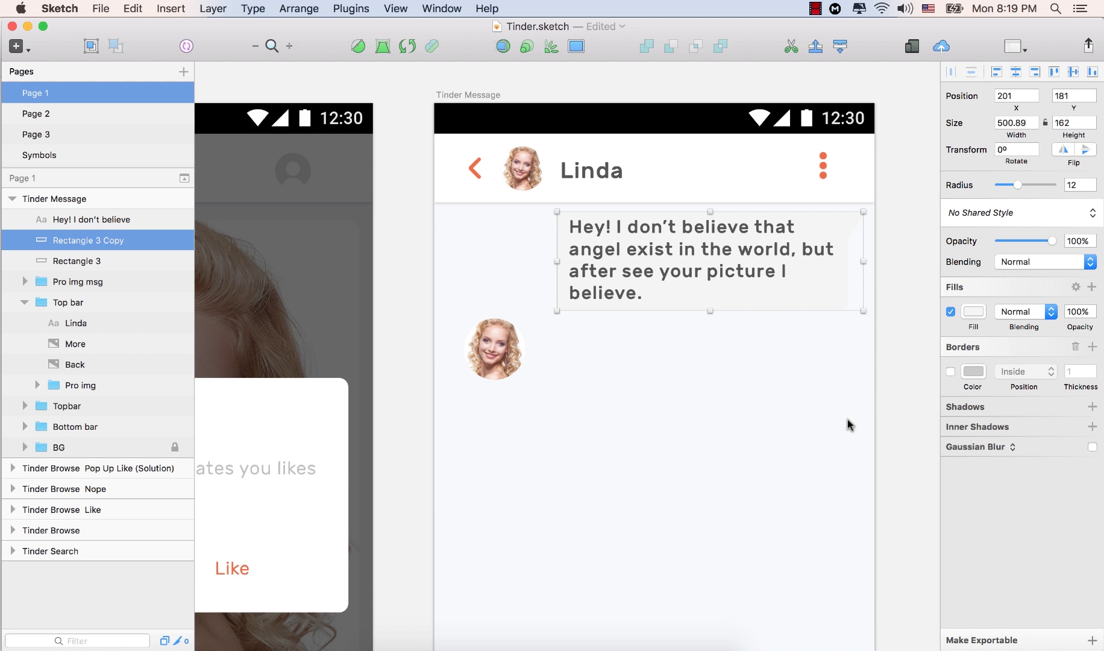
key("shift+Down")
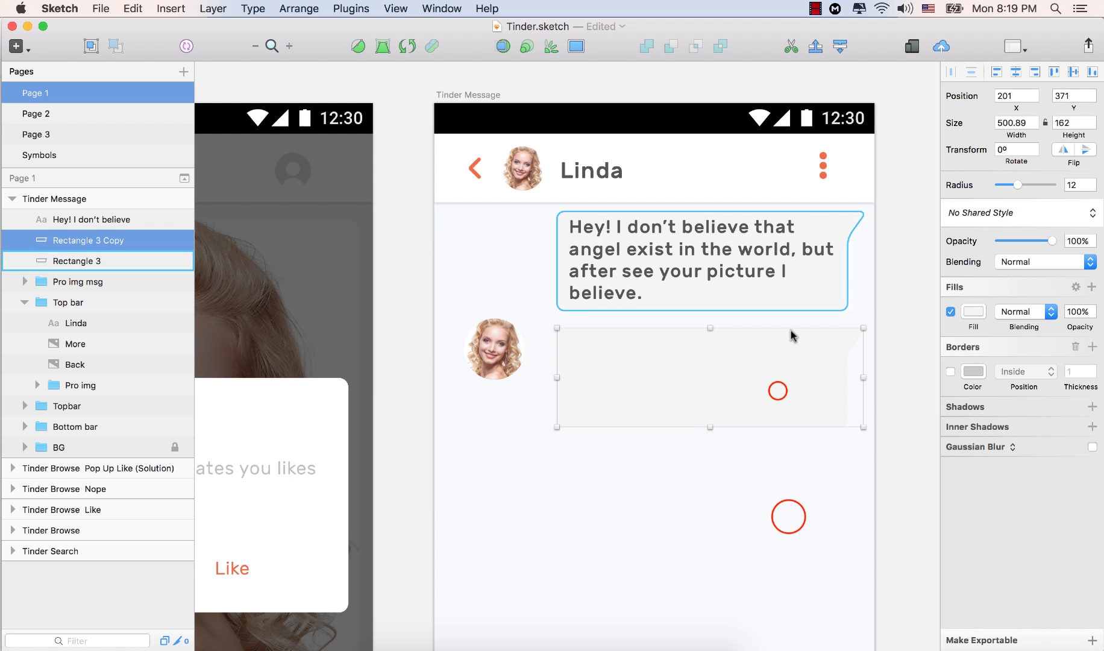
left_click(784, 377)
left_click(782, 375)
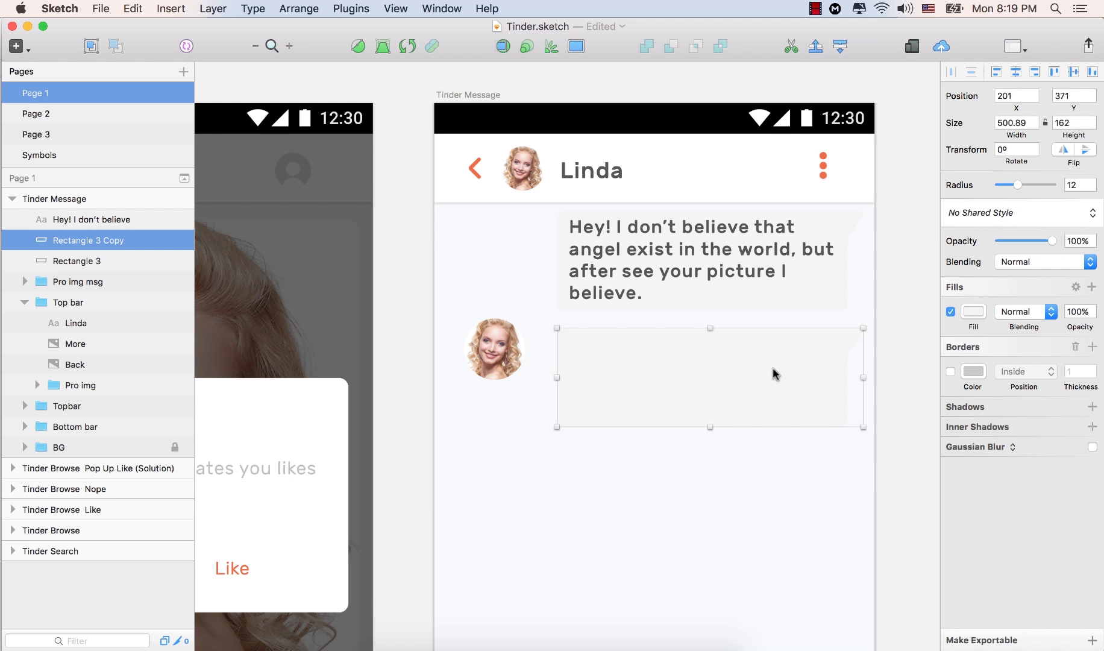
Flip the copied bubble horizontally so its tail faces the profile picture, and shift it slightly closer to the picture
left_click(1085, 151)
left_click(1063, 151)
left_click(677, 461)
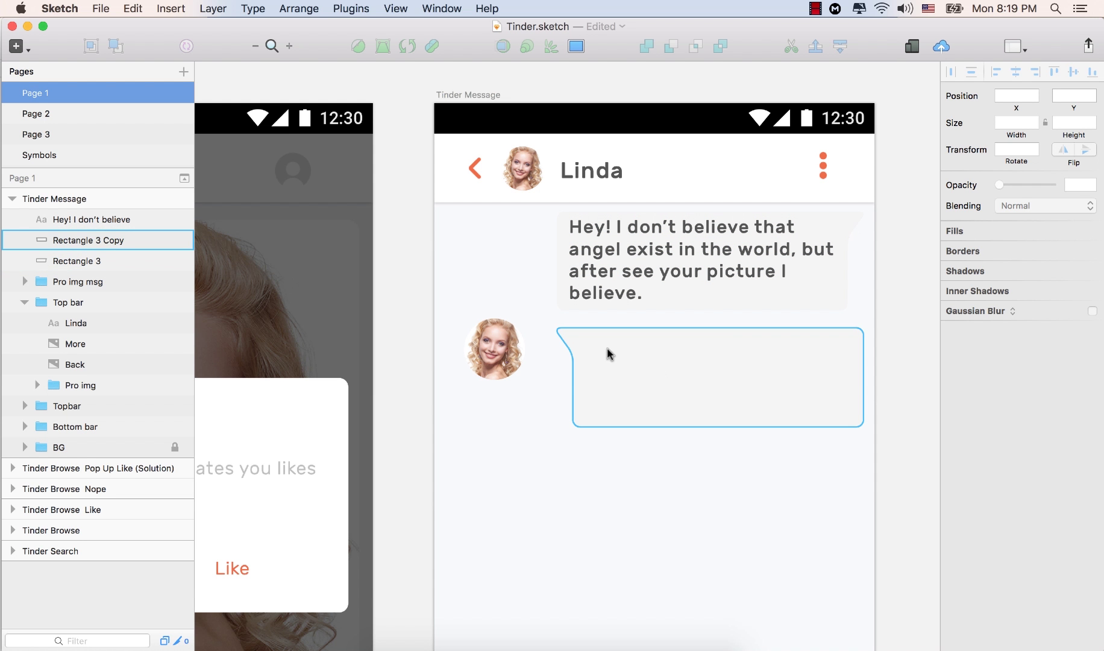
left_click(704, 375)
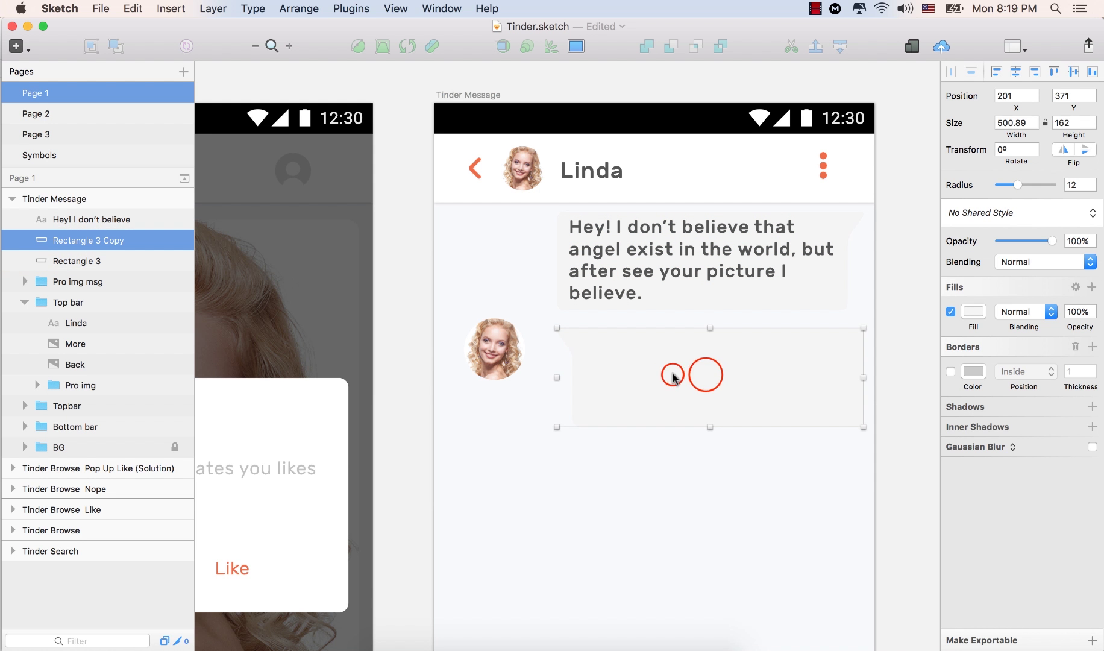
mouse_move(706, 375)
left_mouse_down()
mouse_move(638, 366)
mouse_move(694, 375)
left_mouse_up()
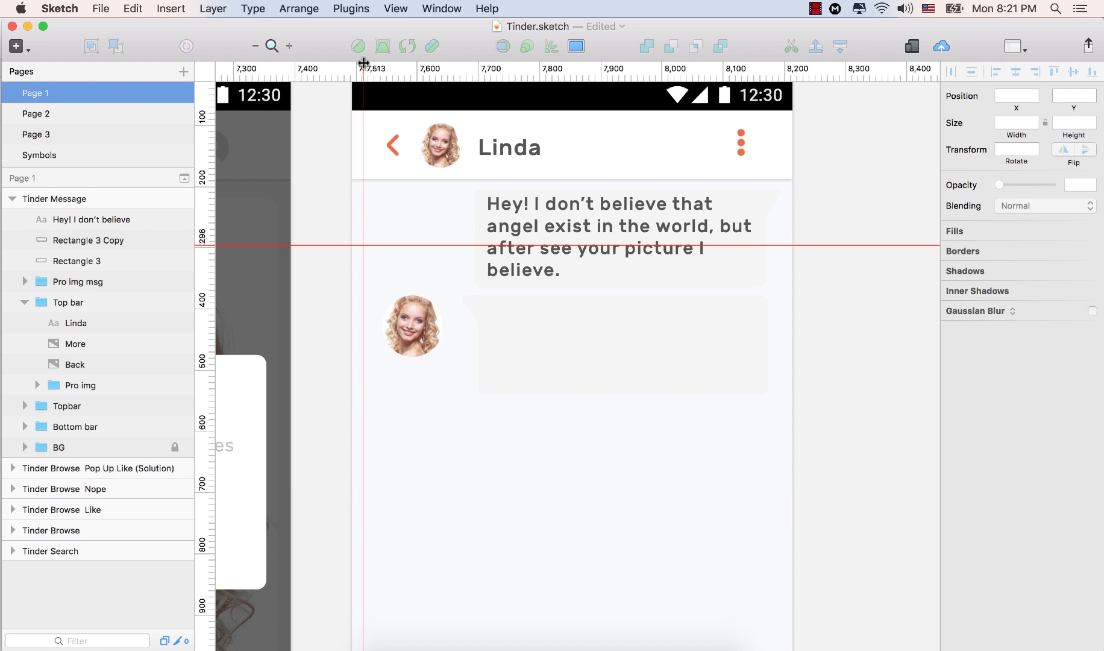
Move the Pro img msg group left to X 19 and add a vertical guide along its left edge
left_click(364, 63)
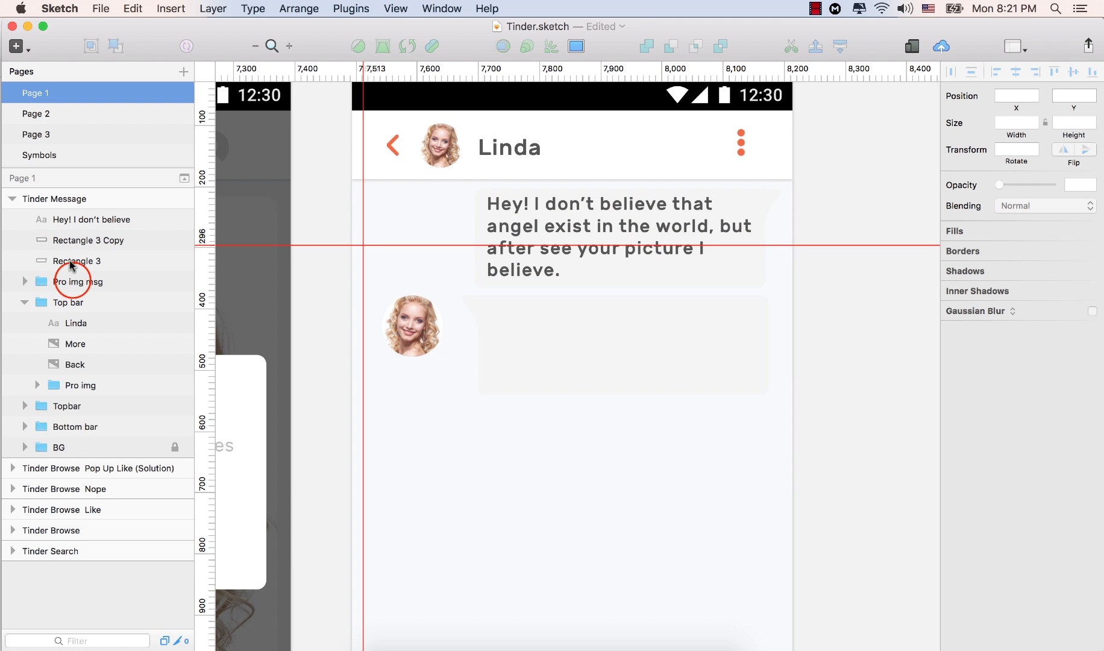
left_click(73, 281)
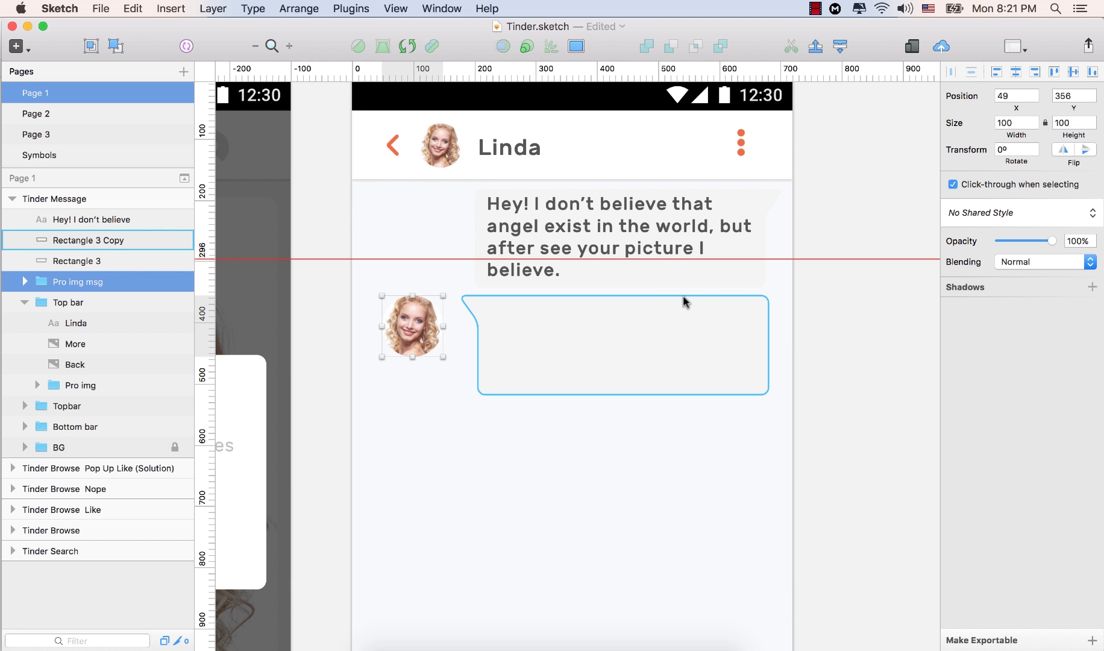
key("shift+Left")
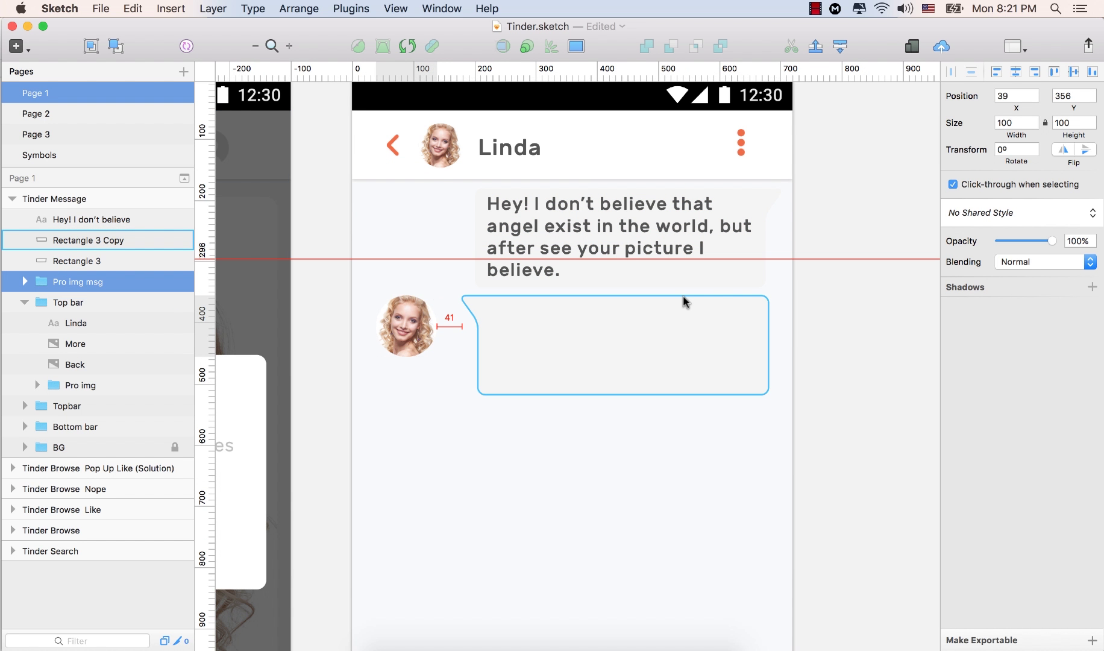
key("shift+Left")
key("shift+Left")
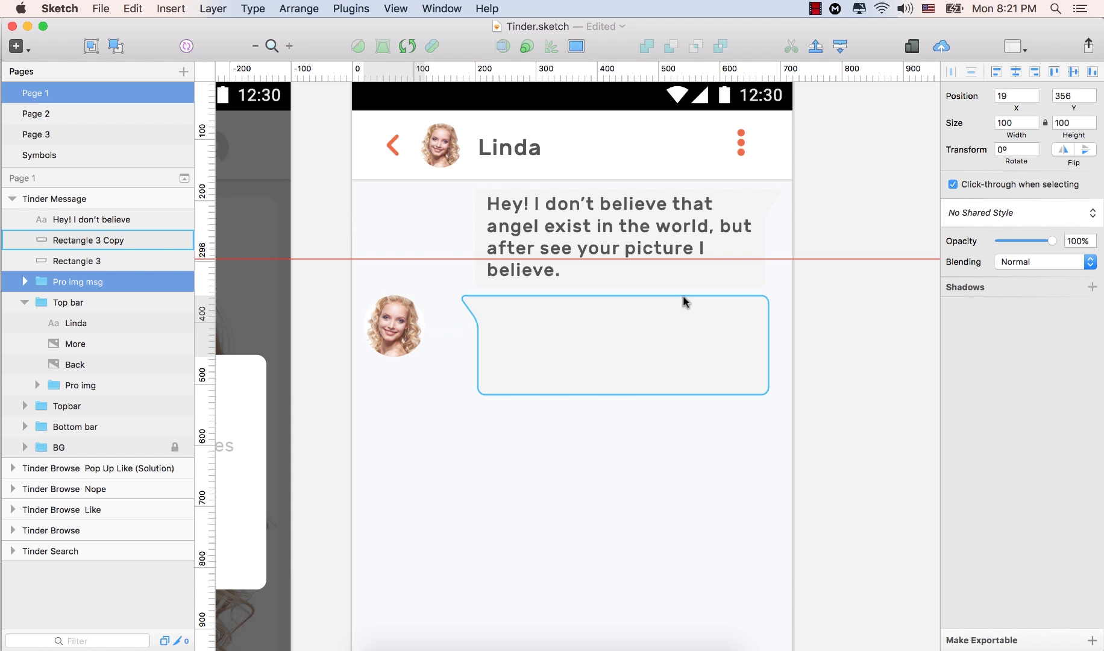
left_click(359, 71)
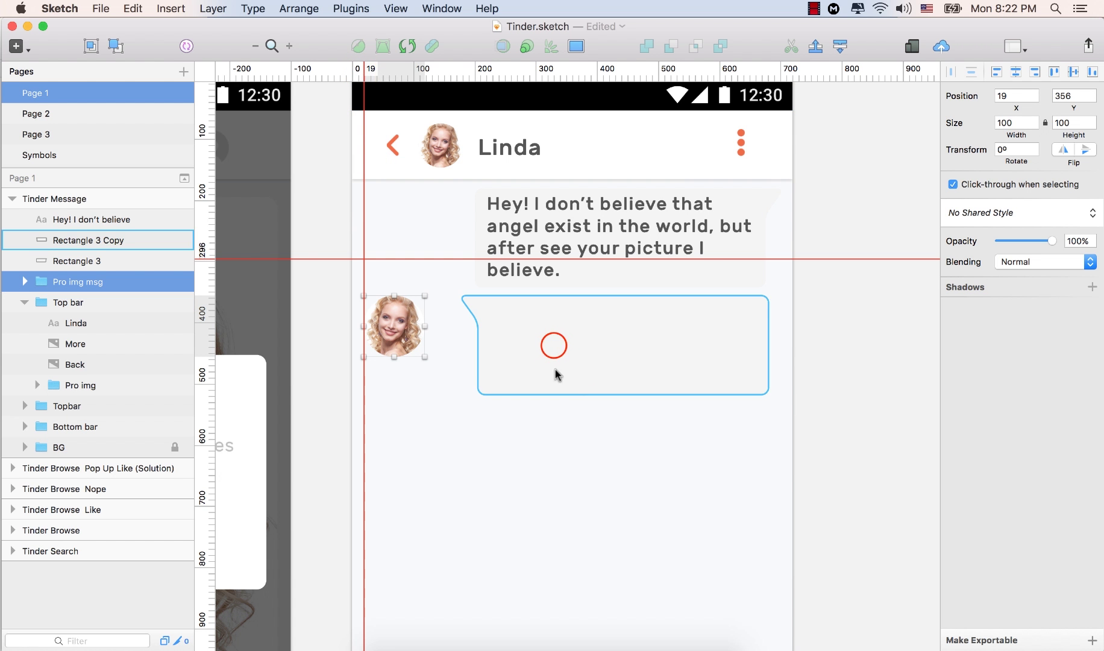
Move the mirrored message bubble left to X 110, beside the lower profile picture
left_click(555, 347)
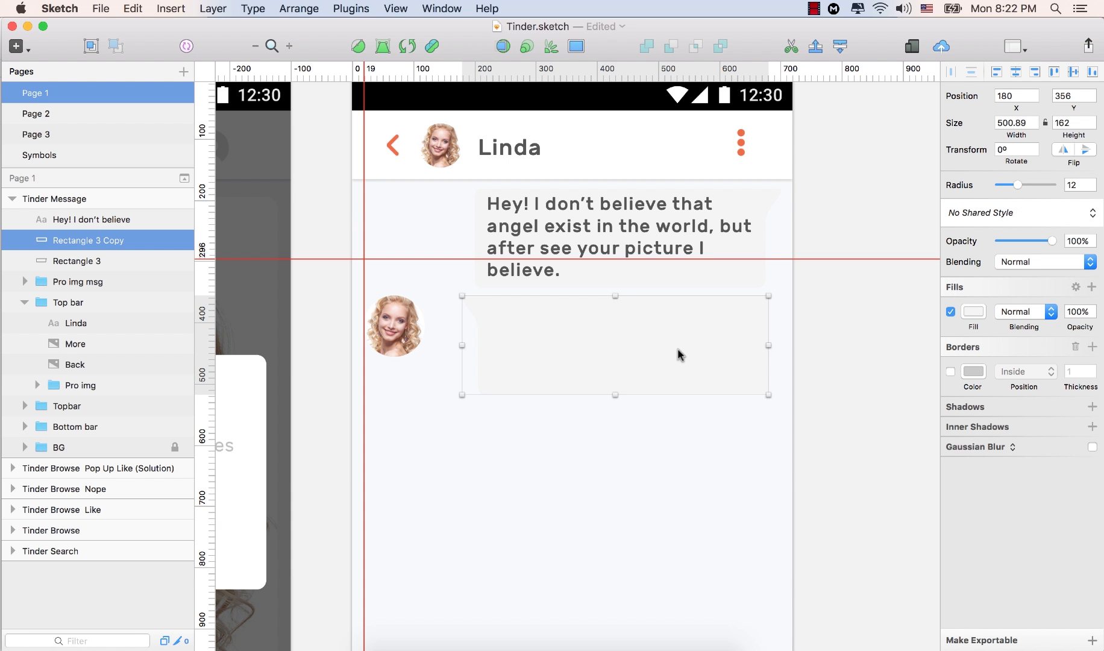
key("shift+Left")
key("shift+Left")
key("shift+Left")
key("shift+Left")
key("shift+Left")
key("shift+Left")
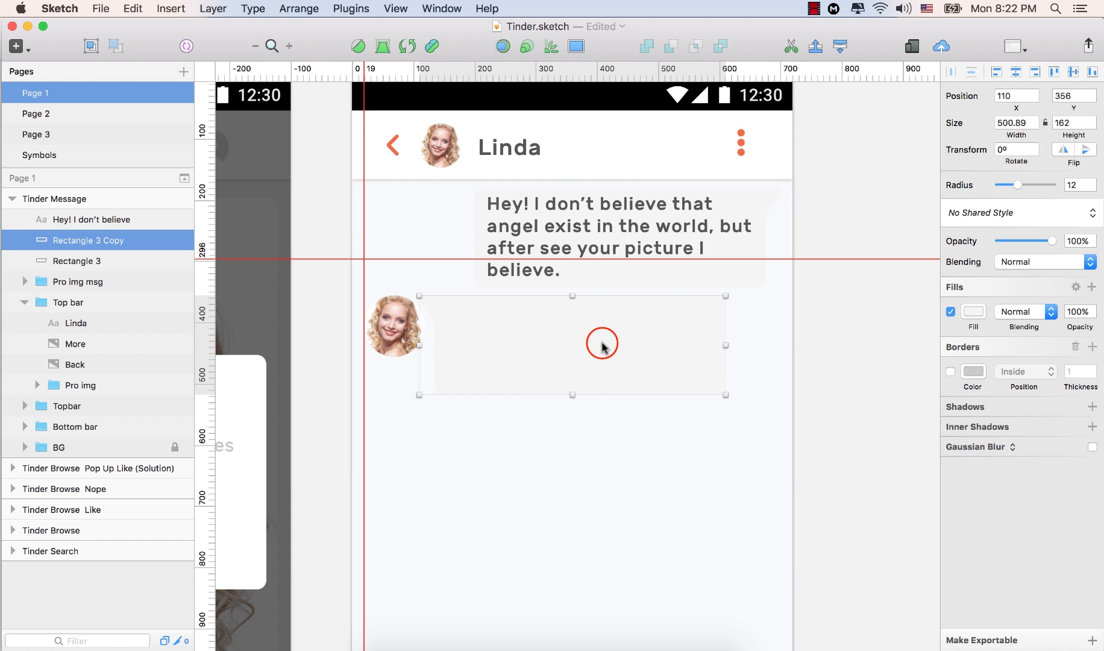
Shrink the mirrored bubble to about 277 by 72 and place it next to the profile picture at about X 144, Y 384
left_click_drag(573, 395, 574, 340)
left_click_drag(726, 318, 590, 318)
left_click_drag(506, 316, 522, 326)
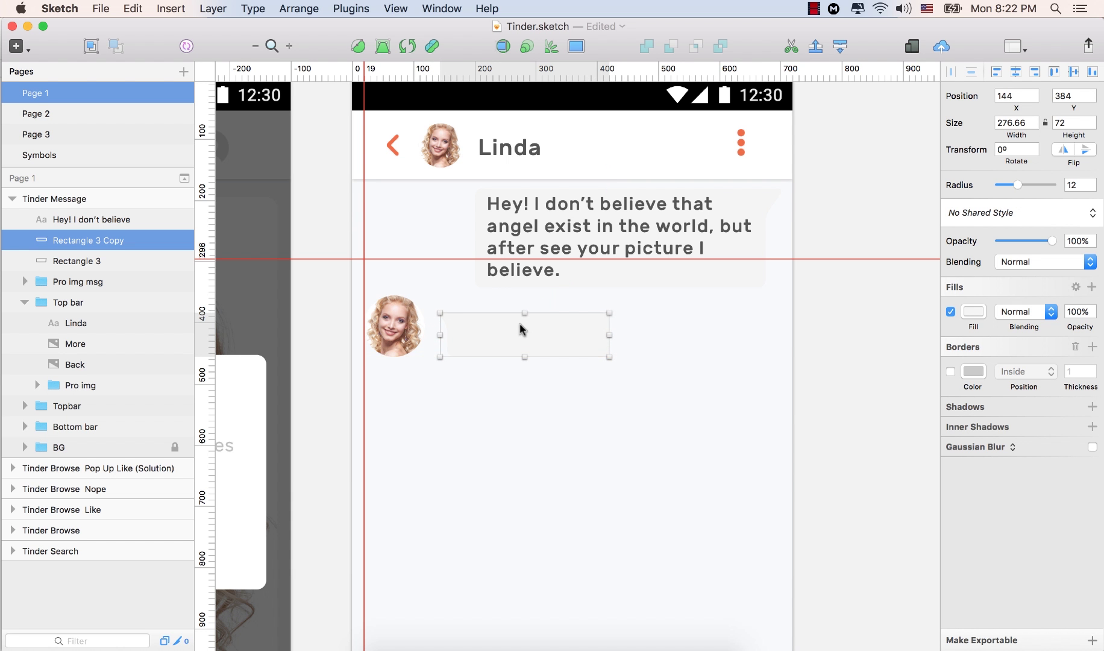
Nudge the Pro img msg group down 9 pixels and align the mirrored bubble beside it at X 133, Y 379
left_click(70, 283)
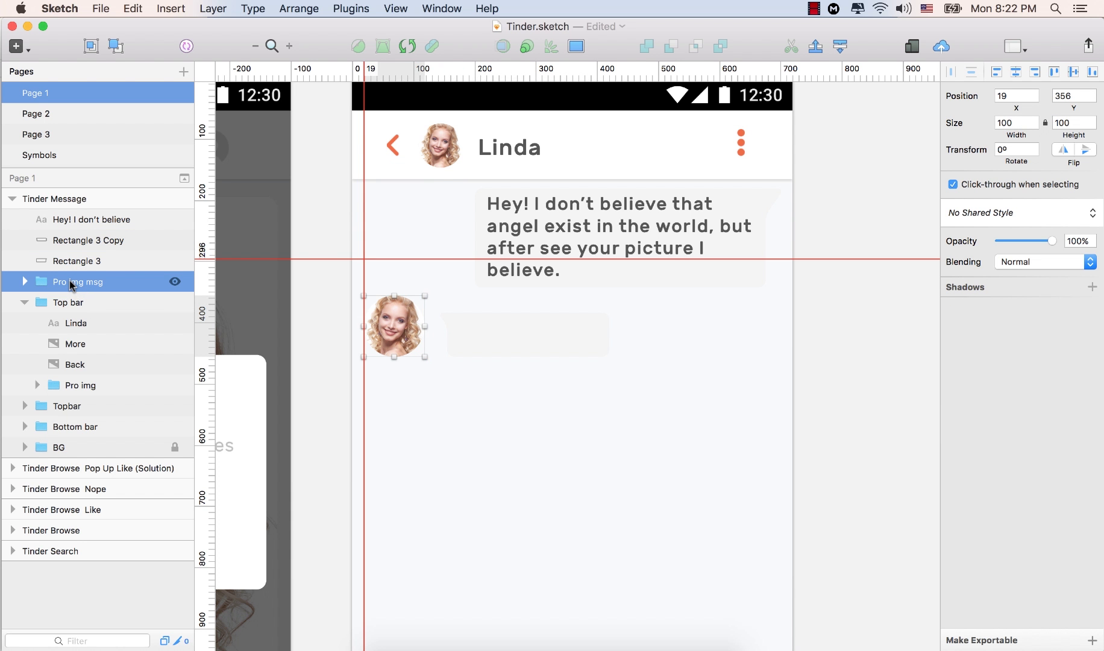
key("Down")
key("Down")
key("Down")
key("Down")
key("Down")
key("Down")
key("Down")
key("Down")
key("Down")
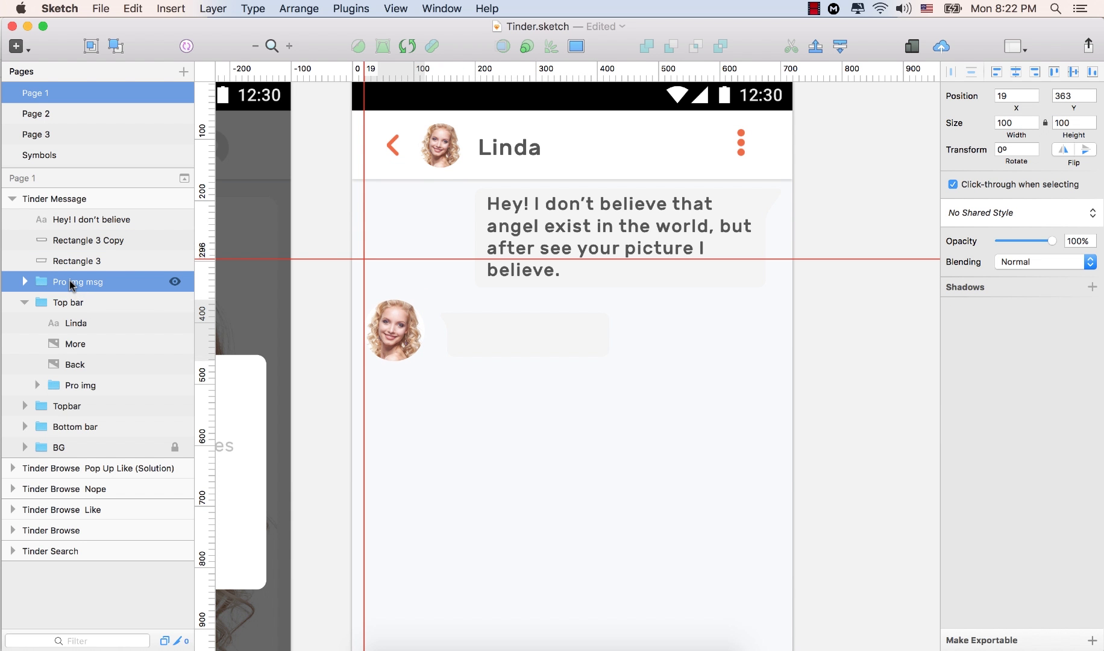
left_click_drag(510, 325, 515, 335)
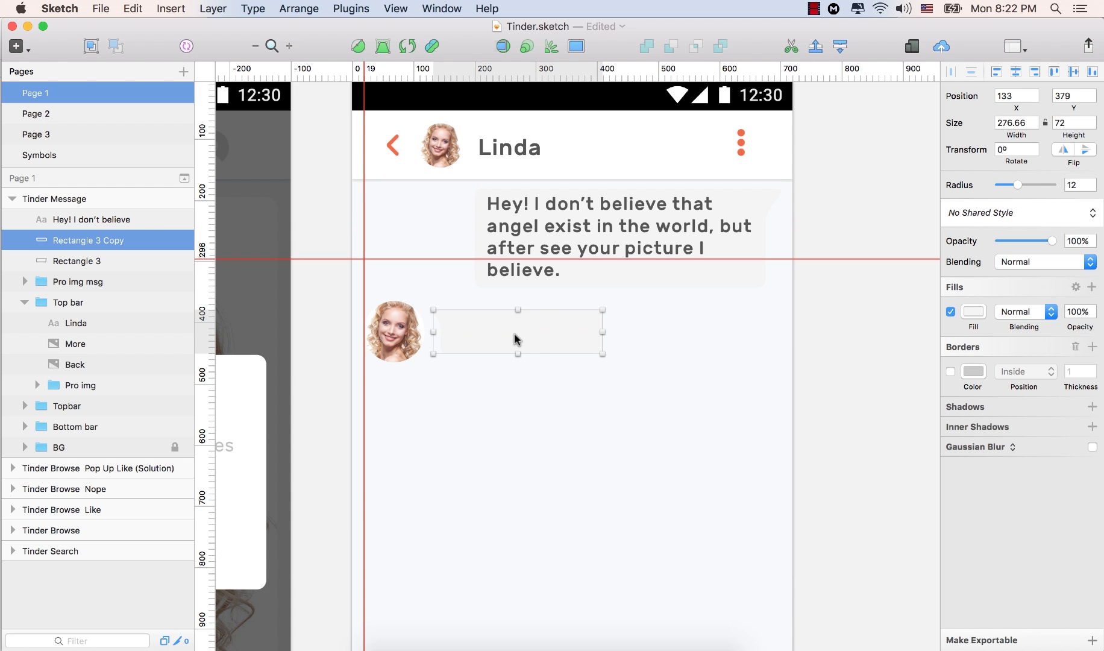
left_click(731, 348)
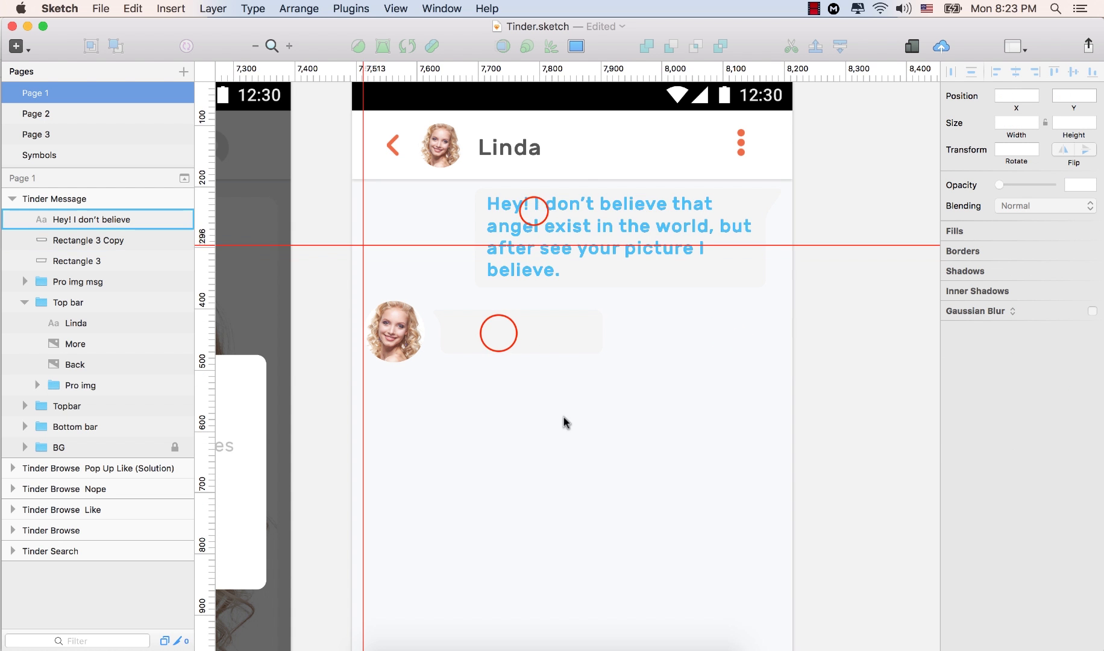
Fill the mirrored bubble with colour 2DB3C9 and save that colour to the Global Colors
left_click(498, 337)
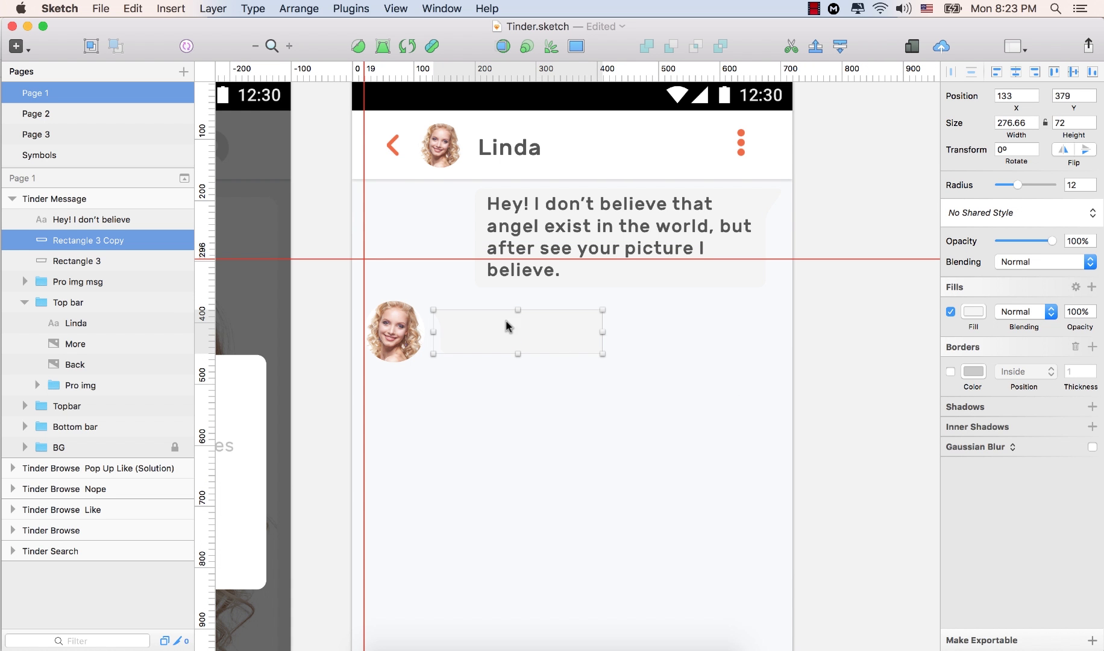
left_click(973, 312)
left_click(986, 510)
type("2DB3C9")
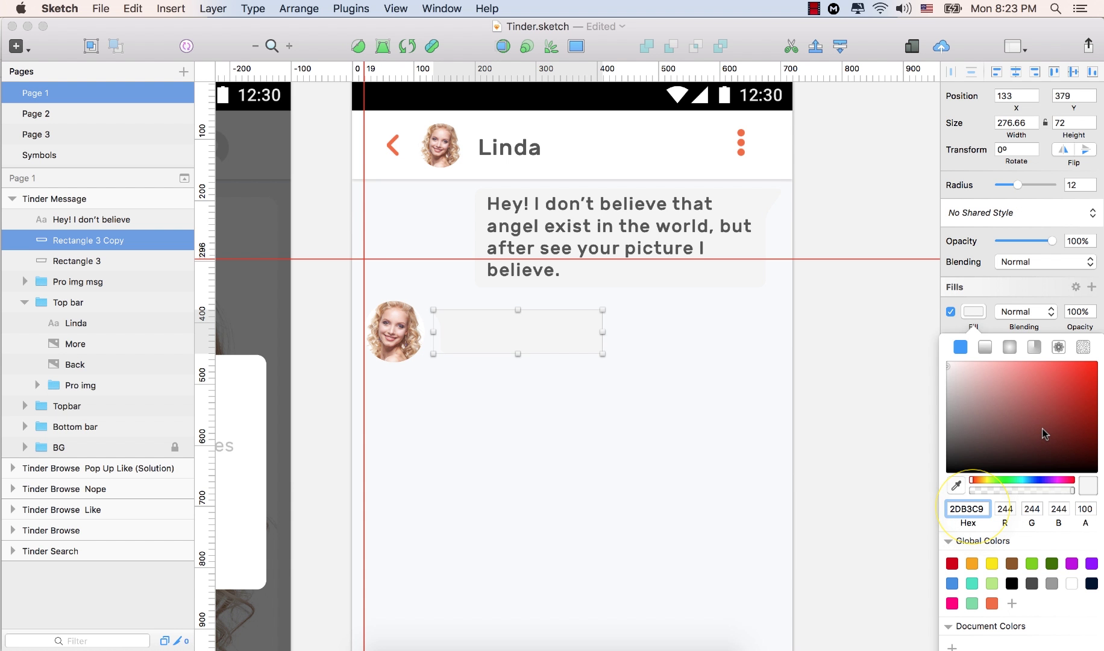
key("Return")
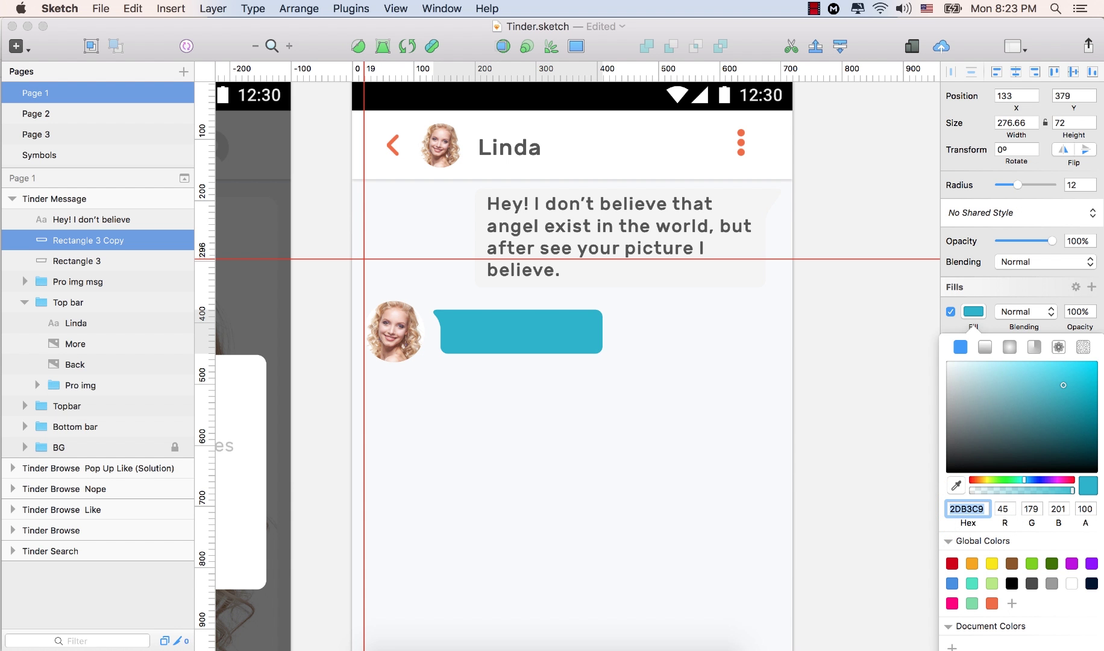
left_click(1013, 604)
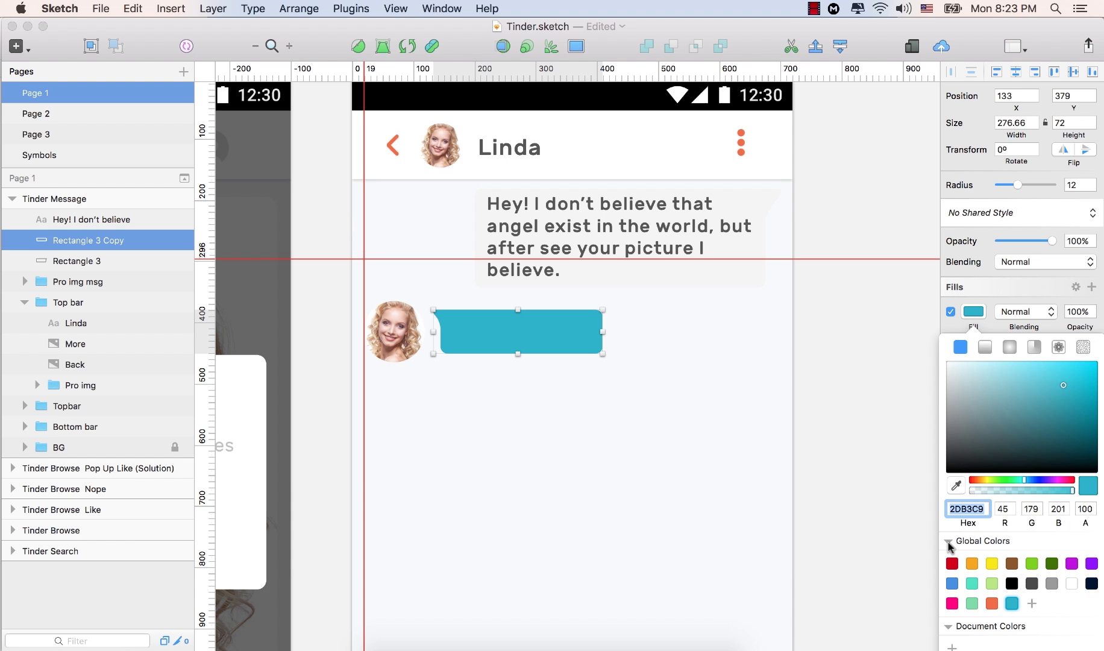
left_click(949, 542)
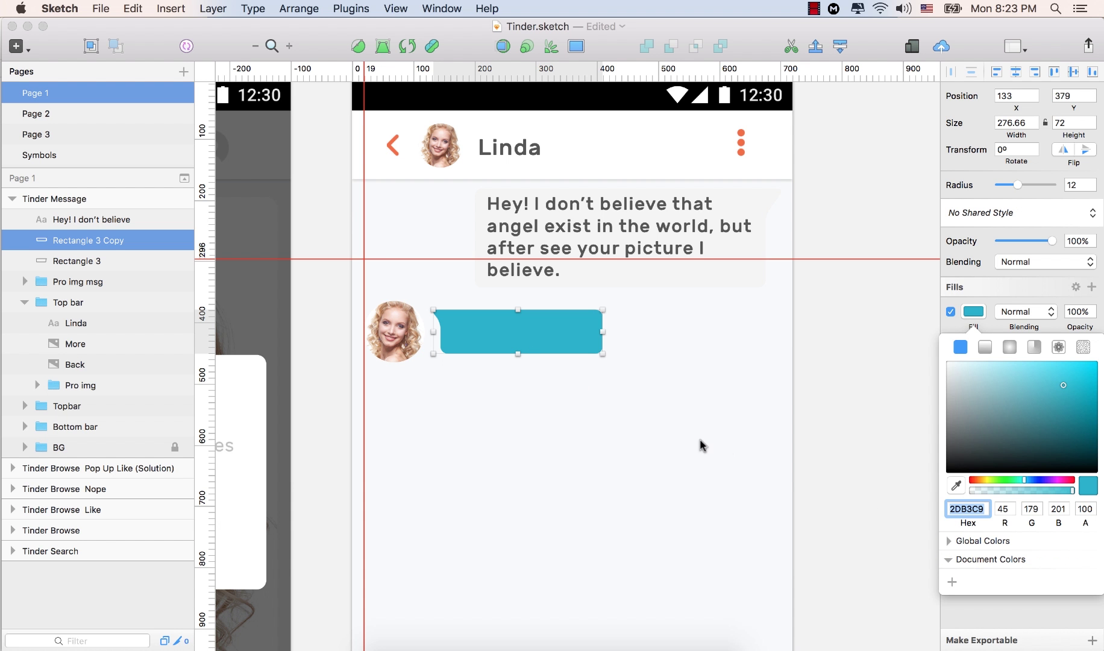
Add a text layer reading "Hahahaha, OK" on the blue bubble
type("tt")
left_click(590, 416)
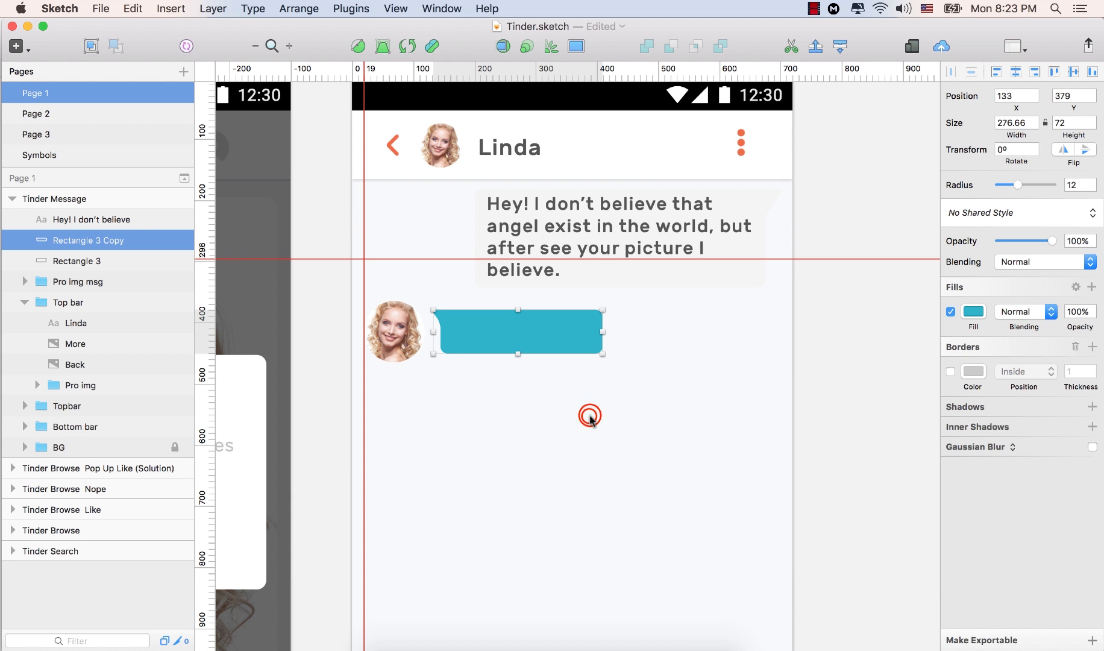
left_click(461, 330)
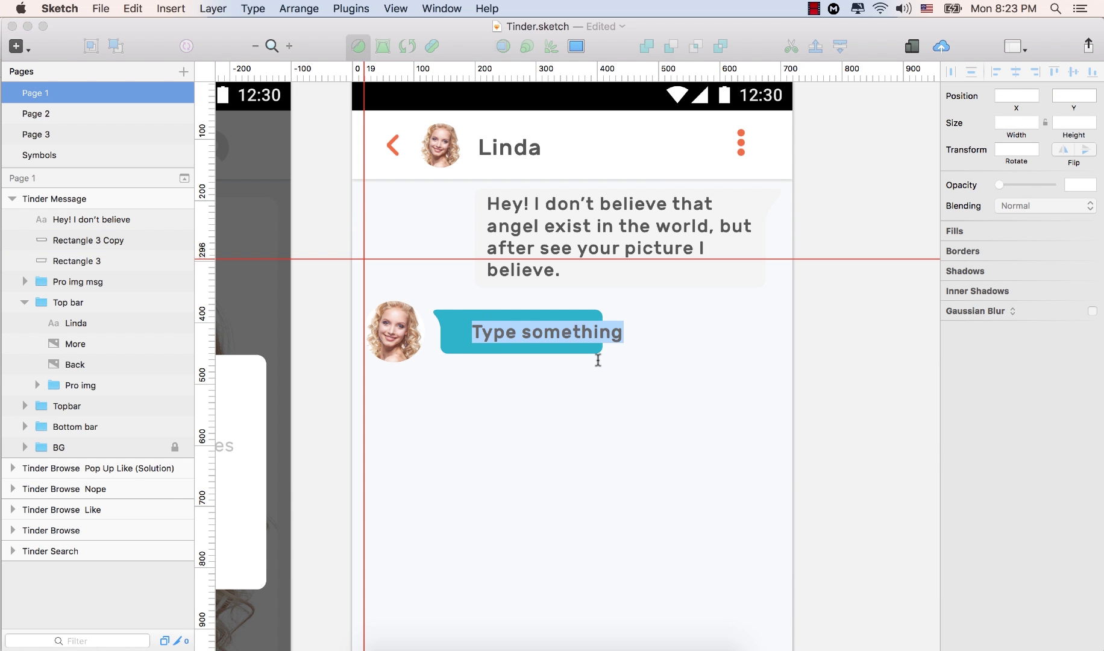
type("H")
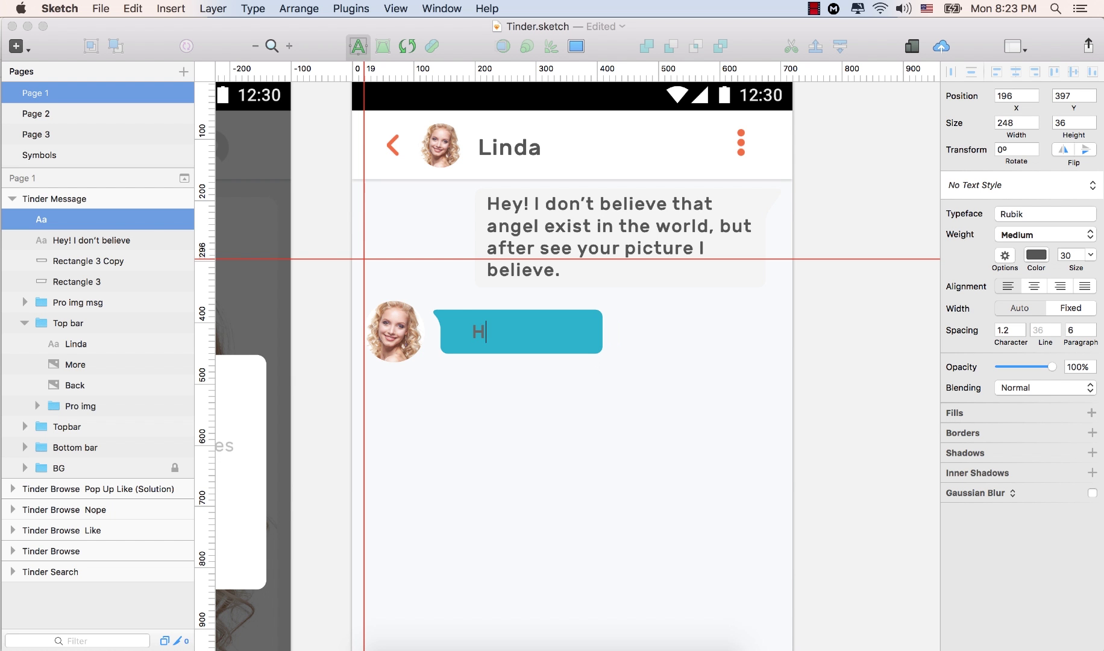
type("ahahaha, OK")
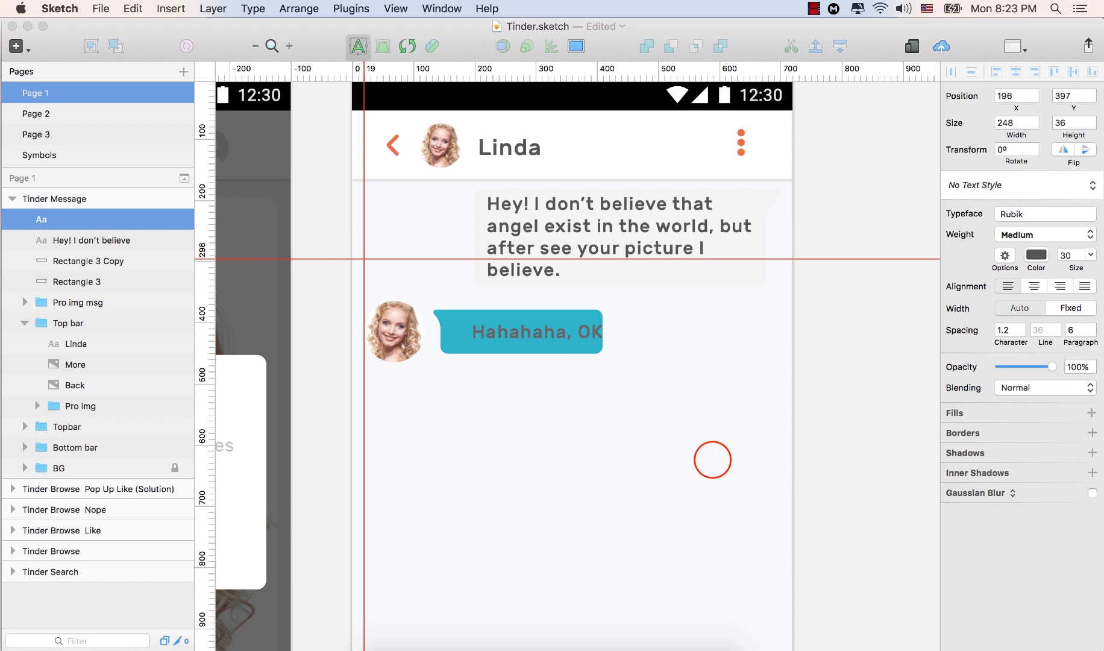
key("Escape")
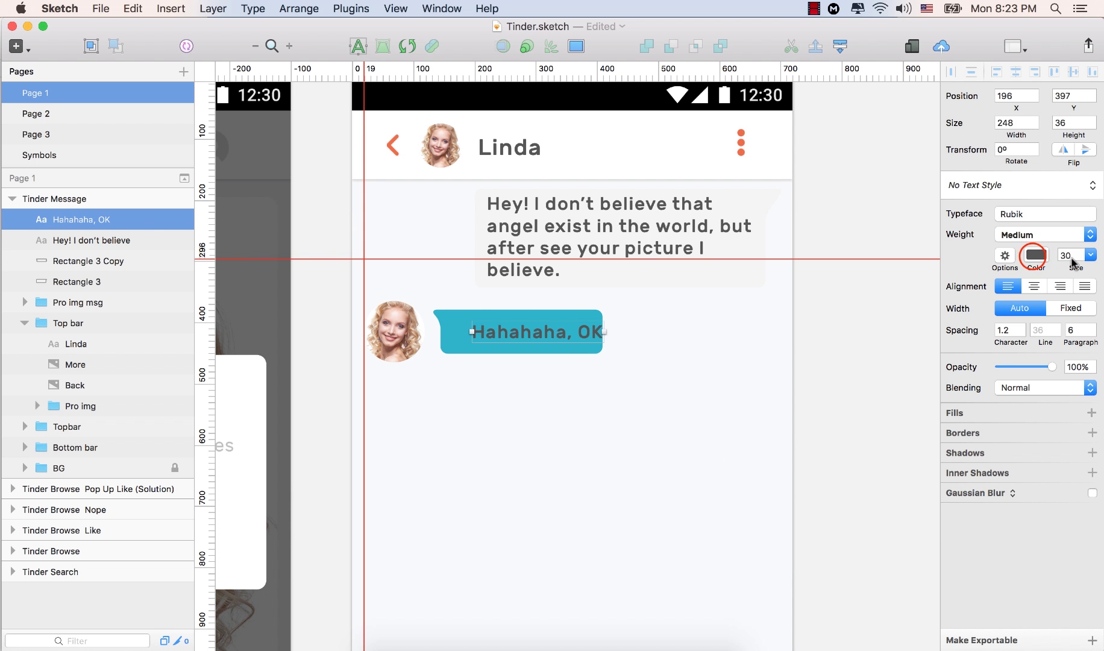
Colour the "Hahahaha, OK" text FFFFFF and position it inside the blue bubble at X 163, Y 395
left_click(1036, 255)
type("FFFFFF")
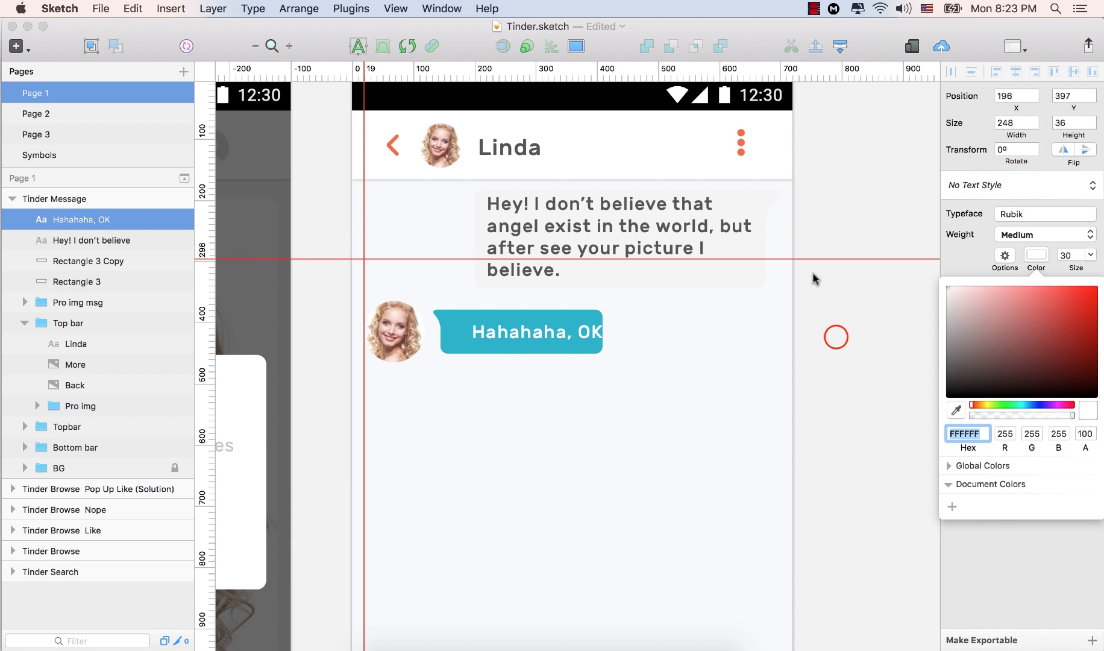
left_click(534, 335)
mouse_move(539, 338)
left_mouse_down()
mouse_move(506, 335)
mouse_move(523, 336)
left_mouse_up()
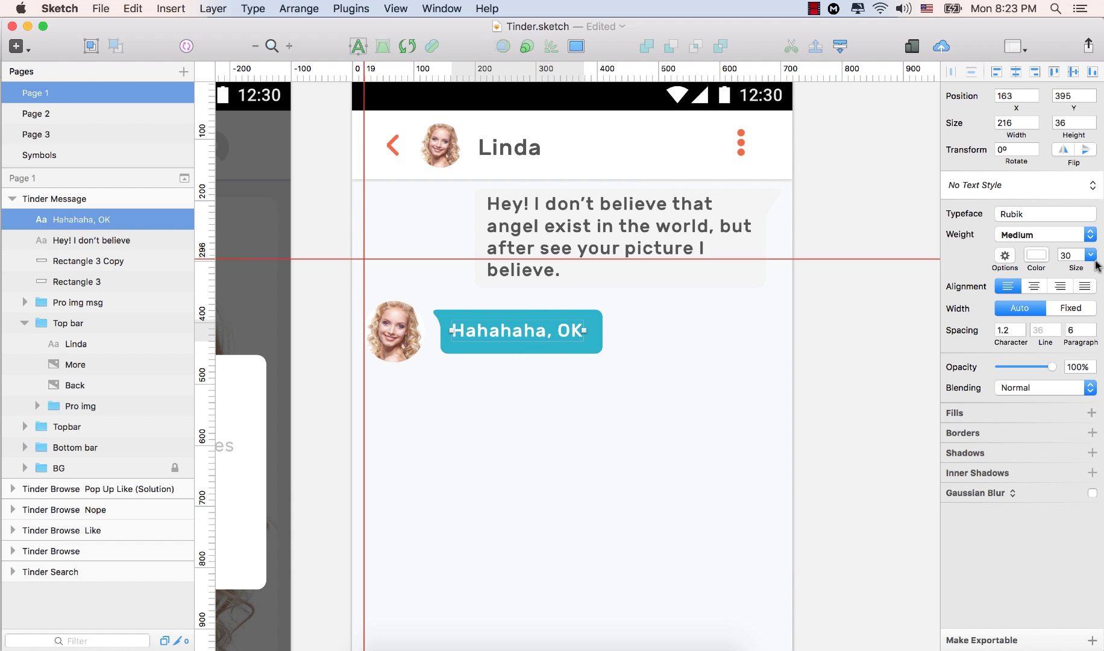
left_click(1067, 256)
left_click(521, 330)
left_click_drag(511, 332, 512, 334)
left_click(656, 424)
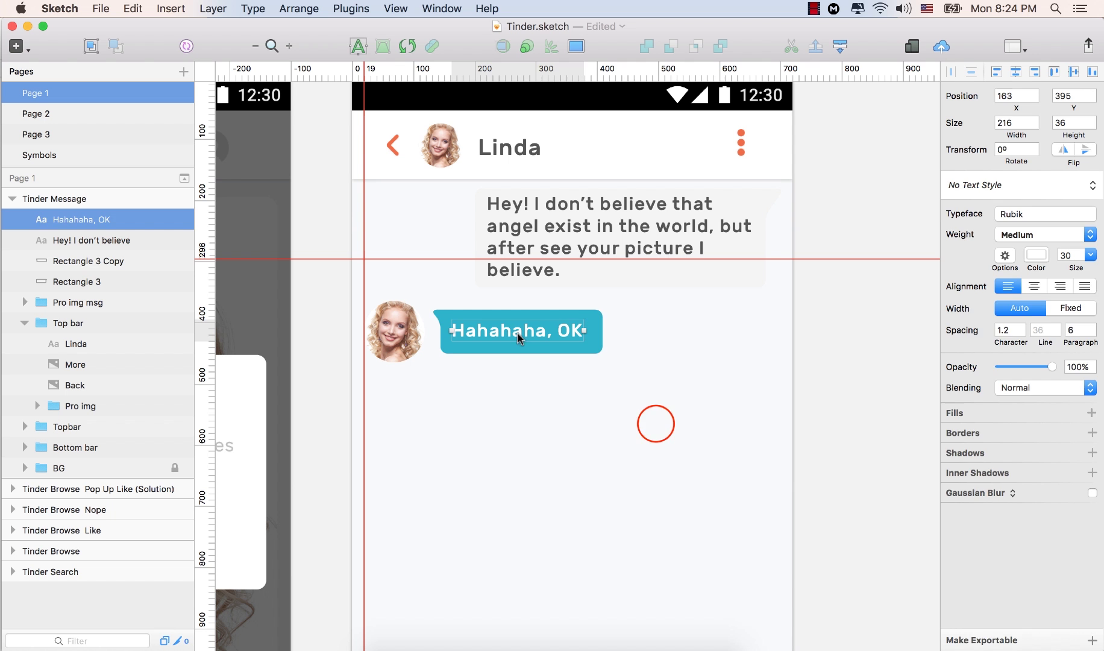
Narrow the blue bubble slightly from its right edge so it fits the "Hahahaha, OK" text
left_click(596, 328)
left_click_drag(601, 332, 598, 333)
left_click(661, 409)
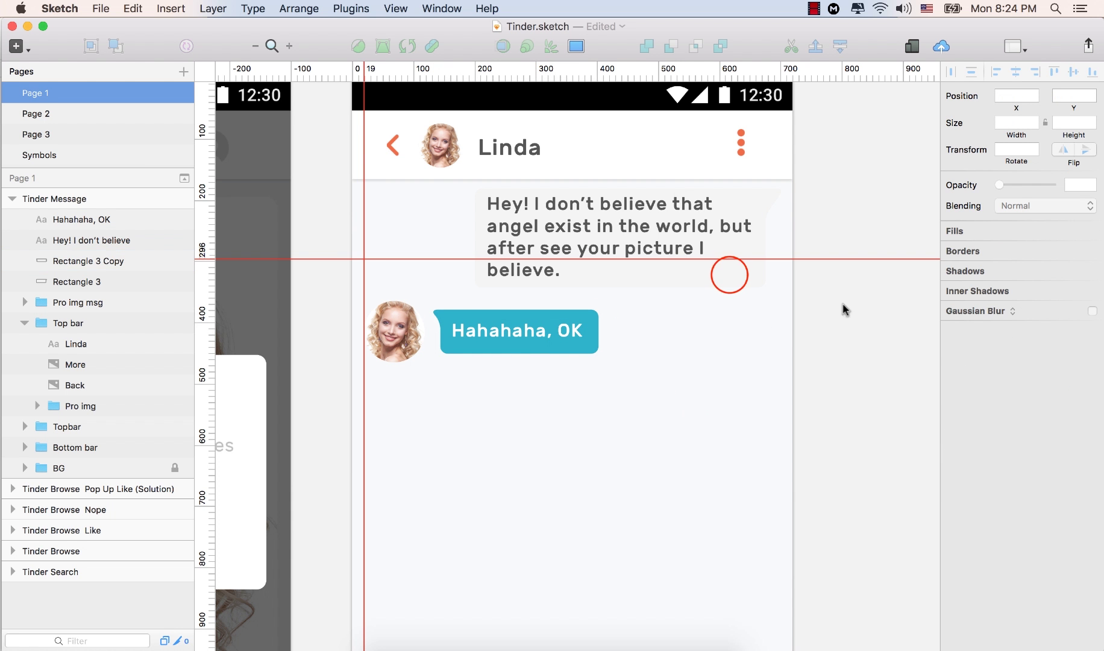
Duplicate the Rectangle 3 bubble of the first message and move the copy straight down to Y 501
left_click(725, 267)
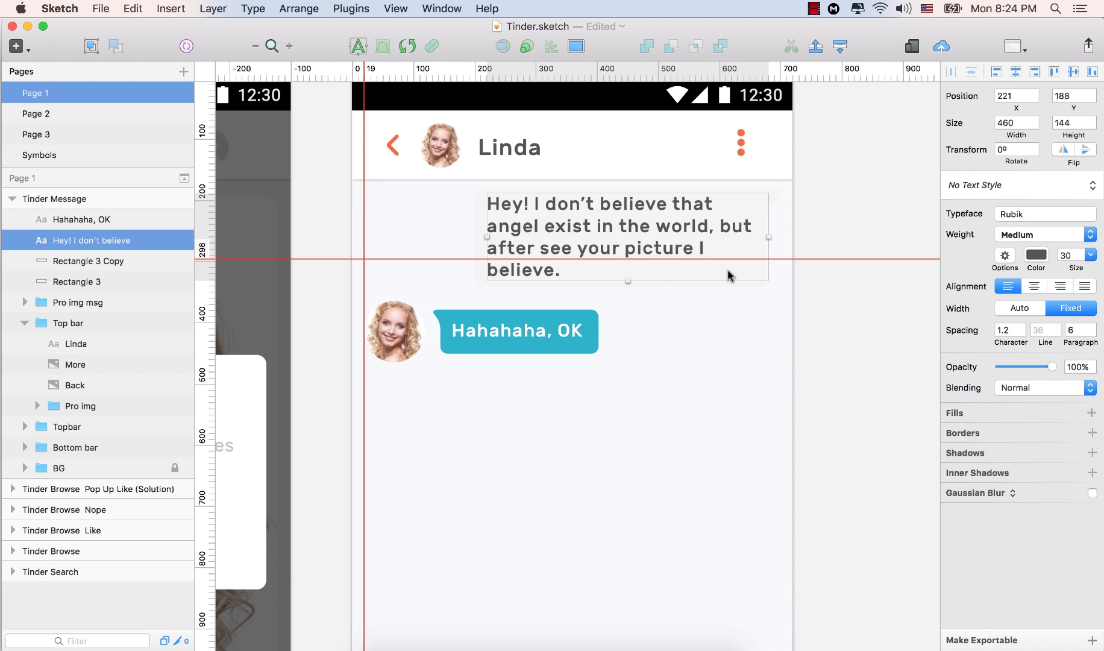
left_click(728, 273)
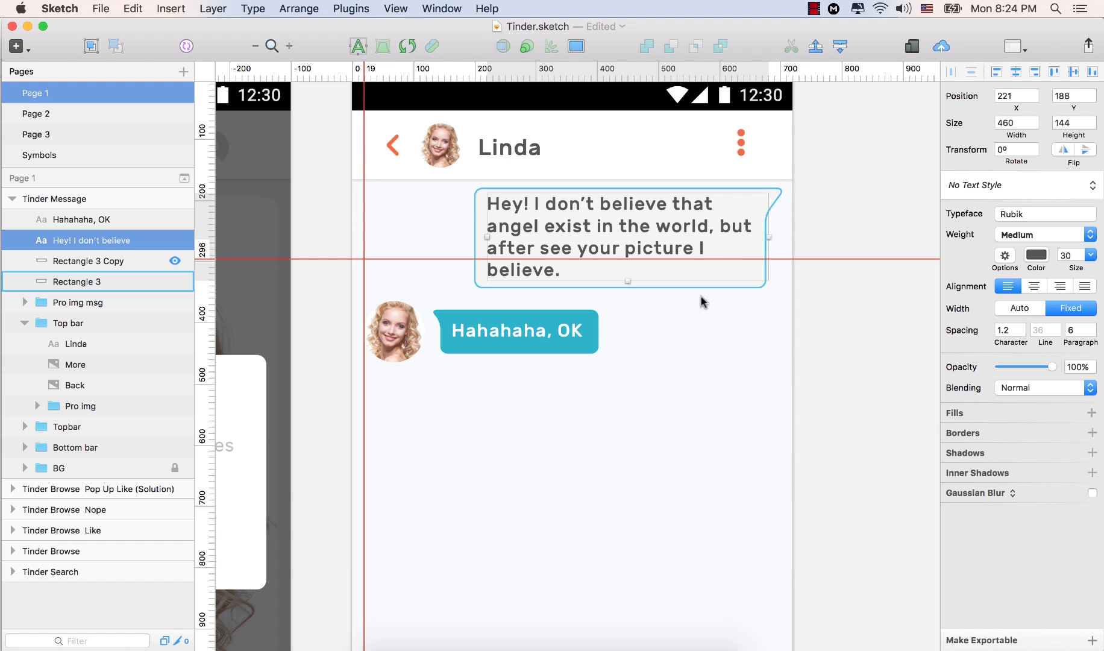
left_click(728, 282)
left_click(727, 285)
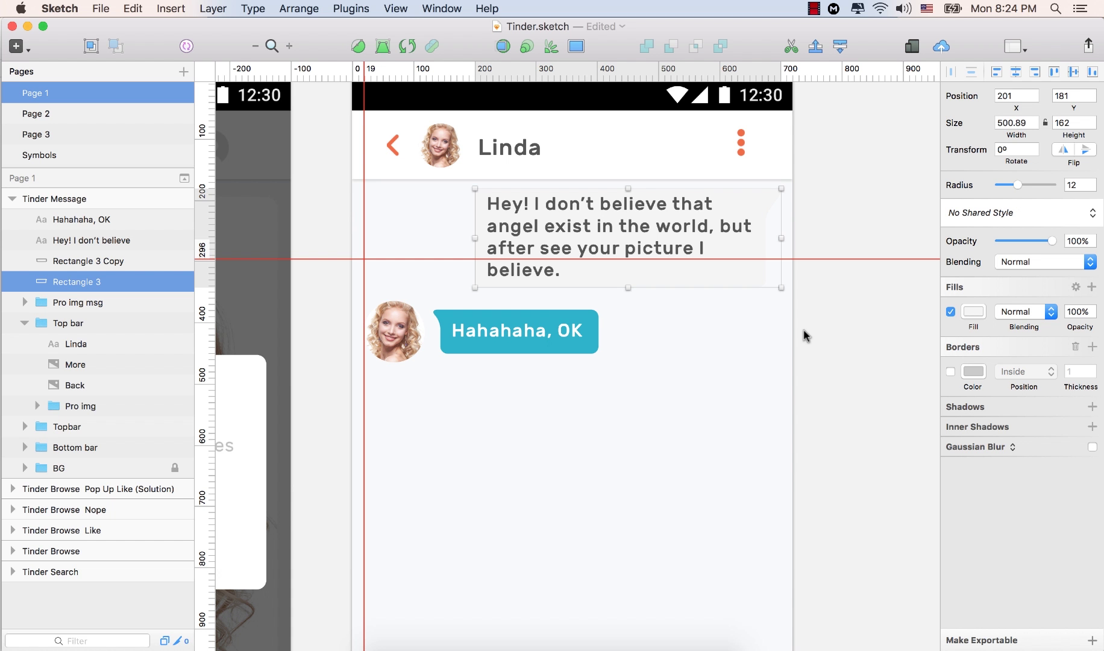
key("super+d")
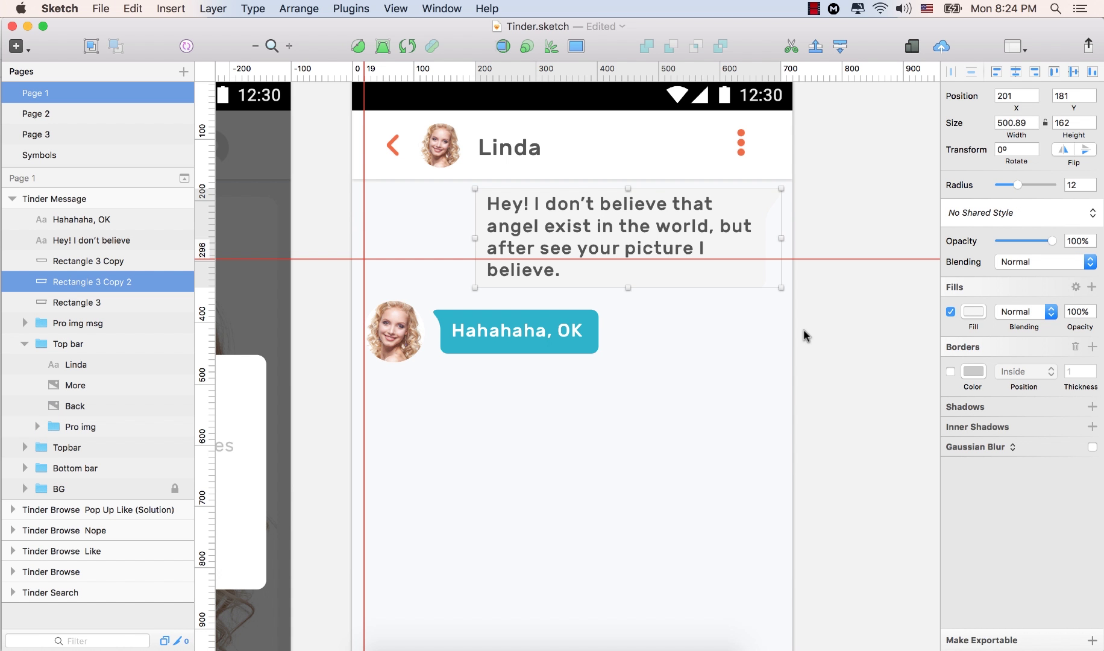
key("shift+Down")
key("shift+Down")
key("shift+Down")
key("shift+Down")
key("shift+Down")
key("shift+Down")
key("shift+Down")
key("shift+Down")
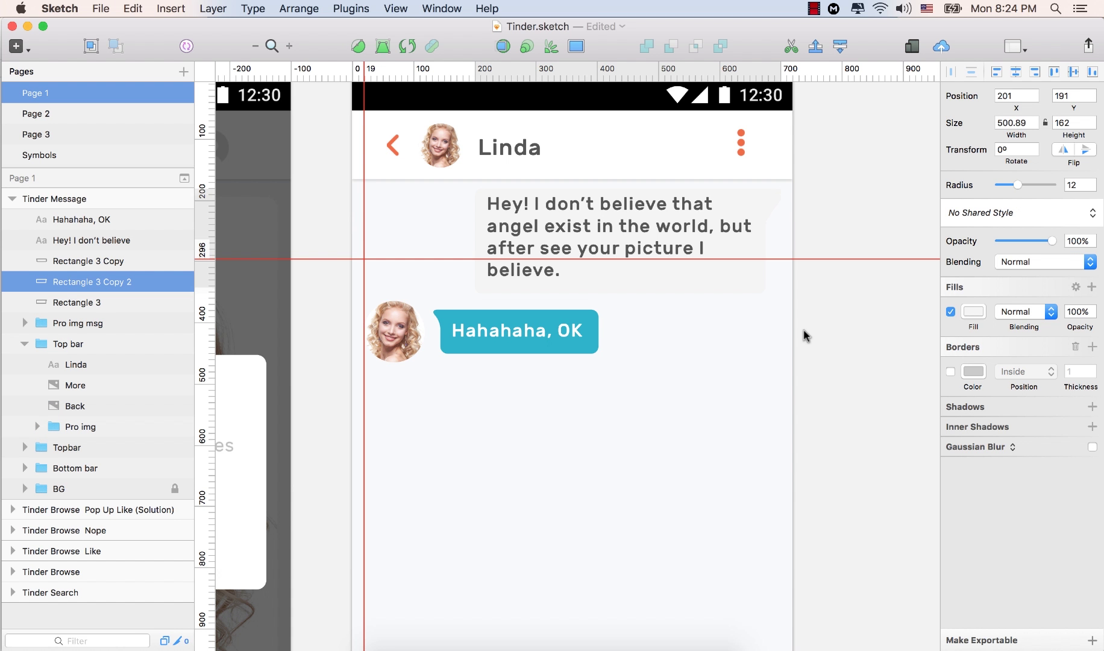
key("shift+Down")
key("shift+Down")
key("shift+Down")
key("shift+Down")
key("shift+Down")
key("shift+Down")
key("shift+Down")
key("shift+Down")
key("shift+Down")
key("shift+Down")
key("shift+Down")
key("shift+Down")
key("shift+Down")
key("shift+Down")
key("shift+Down")
key("shift+Down")
key("shift+Down")
key("shift+Down")
key("shift+Down")
key("shift+Down")
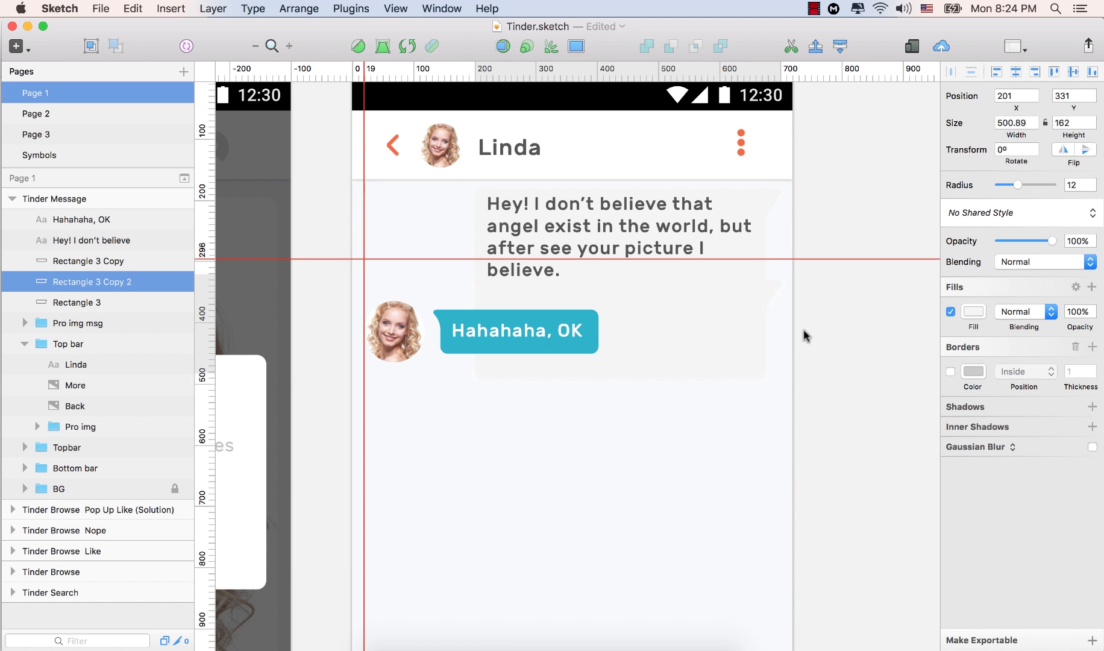
key("shift+Down")
key("shift+Down")
key("shift+Down")
key("shift+Down")
Reduce the height of the new lower grey bubble to about 87
left_click(634, 422)
left_click(628, 483)
left_click_drag(628, 483, 629, 438)
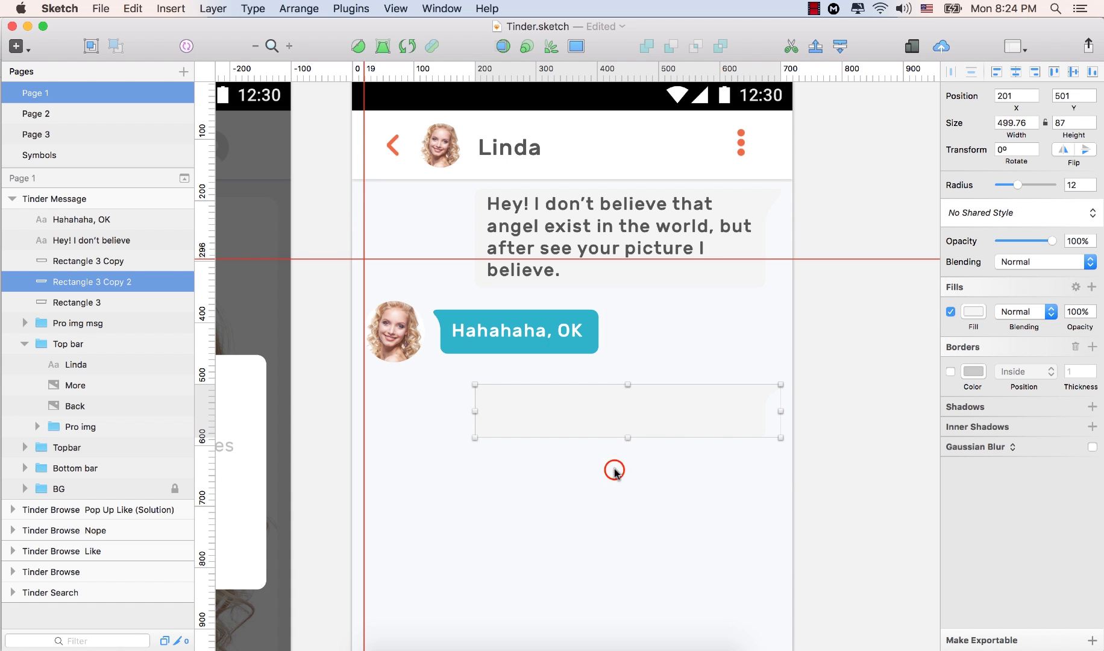
Add the text "Where r u from?" and place it over the lower grey bubble at about X 329, Y 524
left_click(615, 469)
key("t")
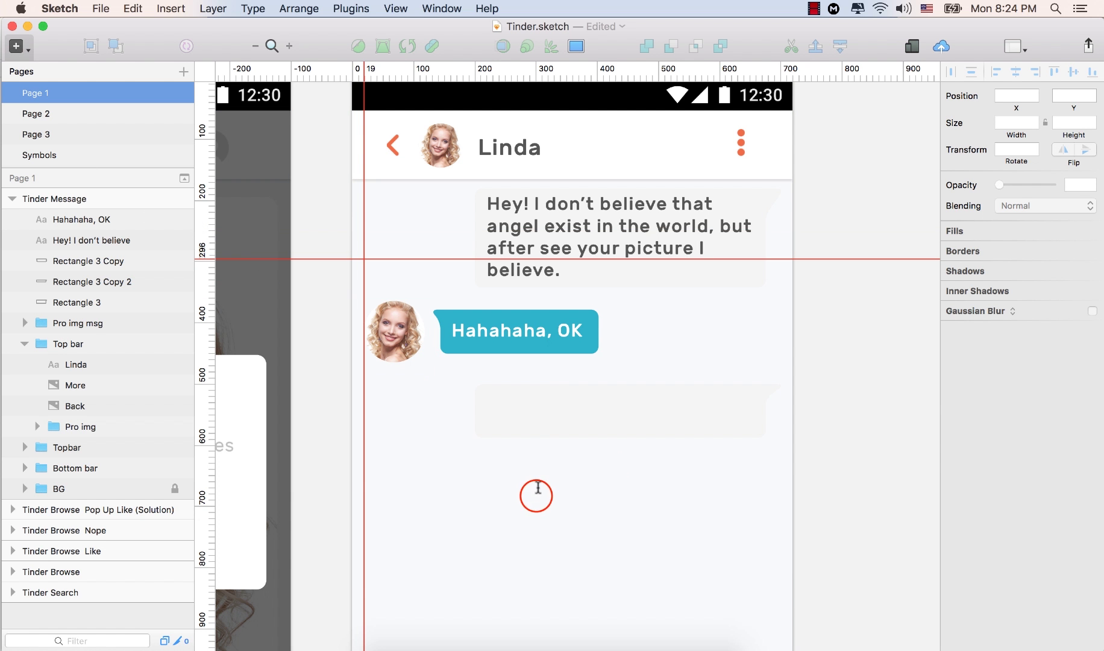
left_click(536, 496)
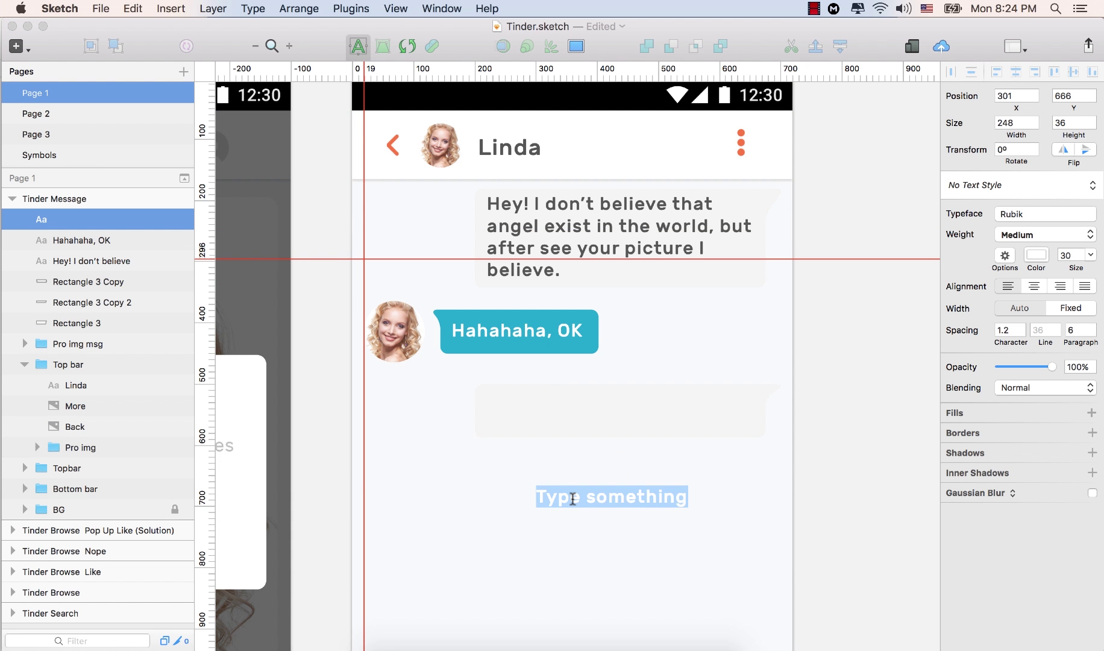
type("W")
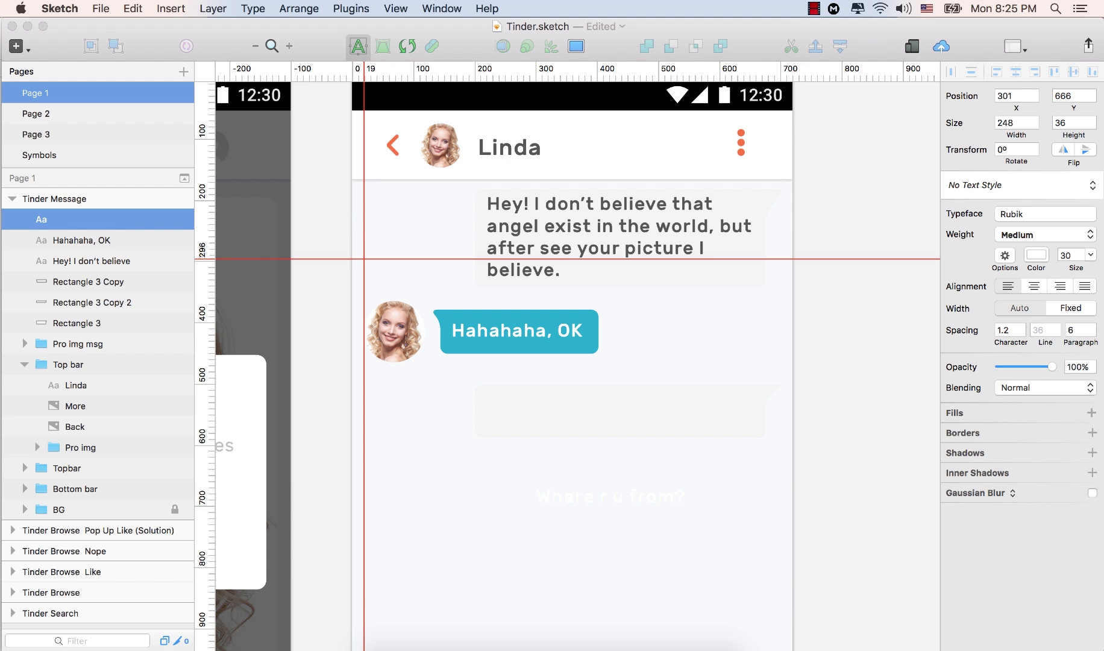
left_click(411, 407)
left_click(606, 494)
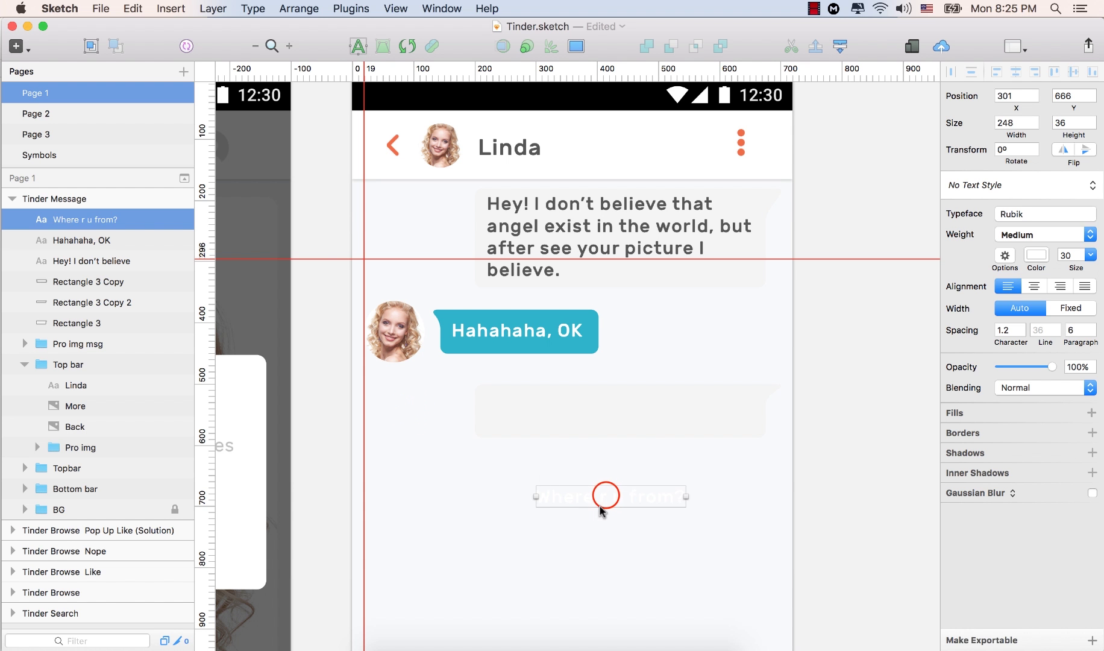
left_click_drag(606, 495, 620, 407)
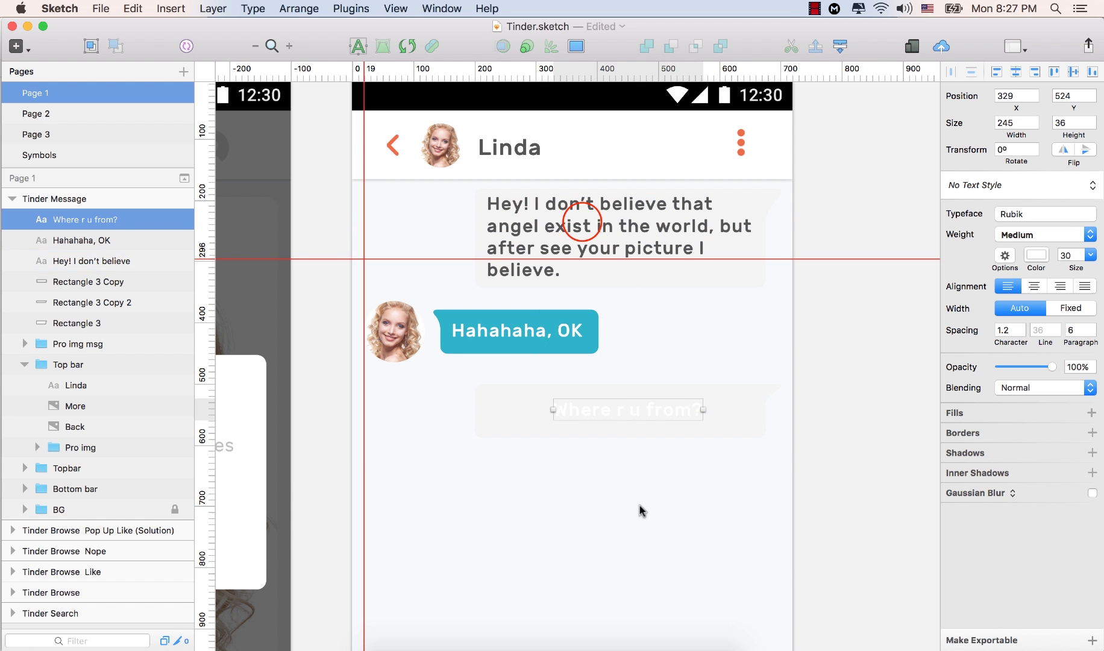
Create a shared text style named "Tinder User" from the first message's text
left_click(583, 226)
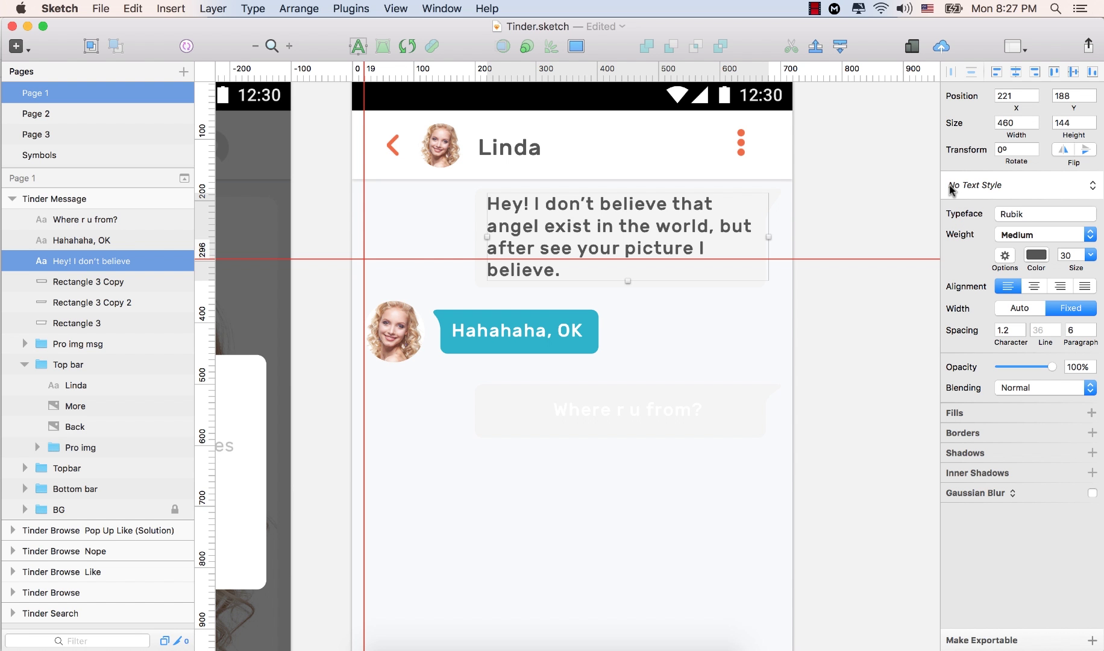
left_click(1091, 186)
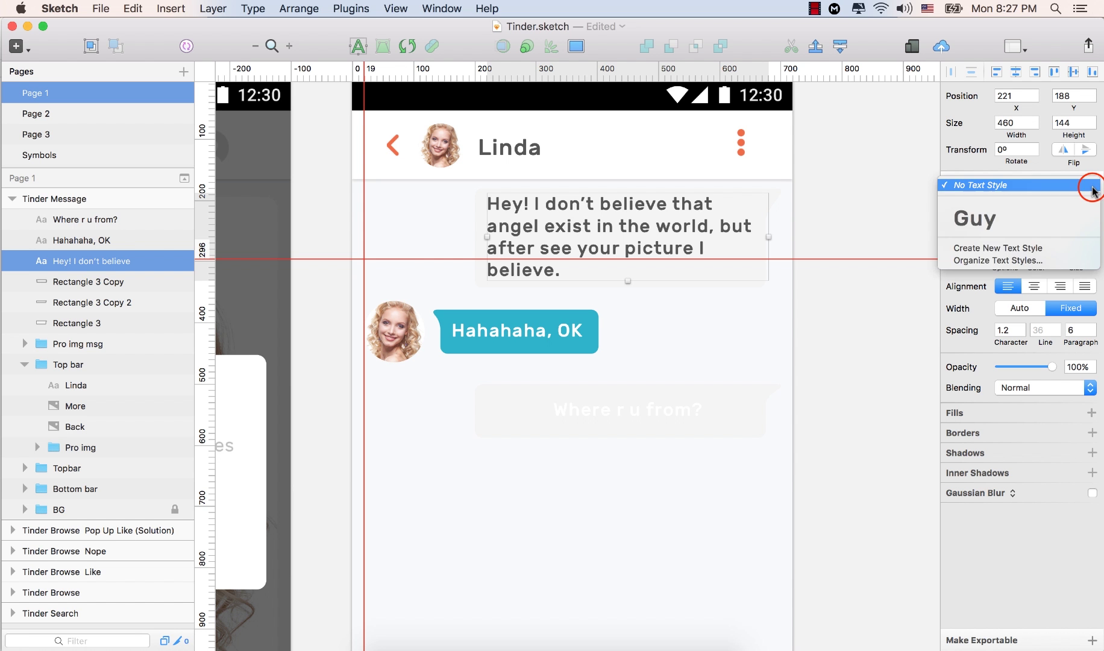
left_click(992, 249)
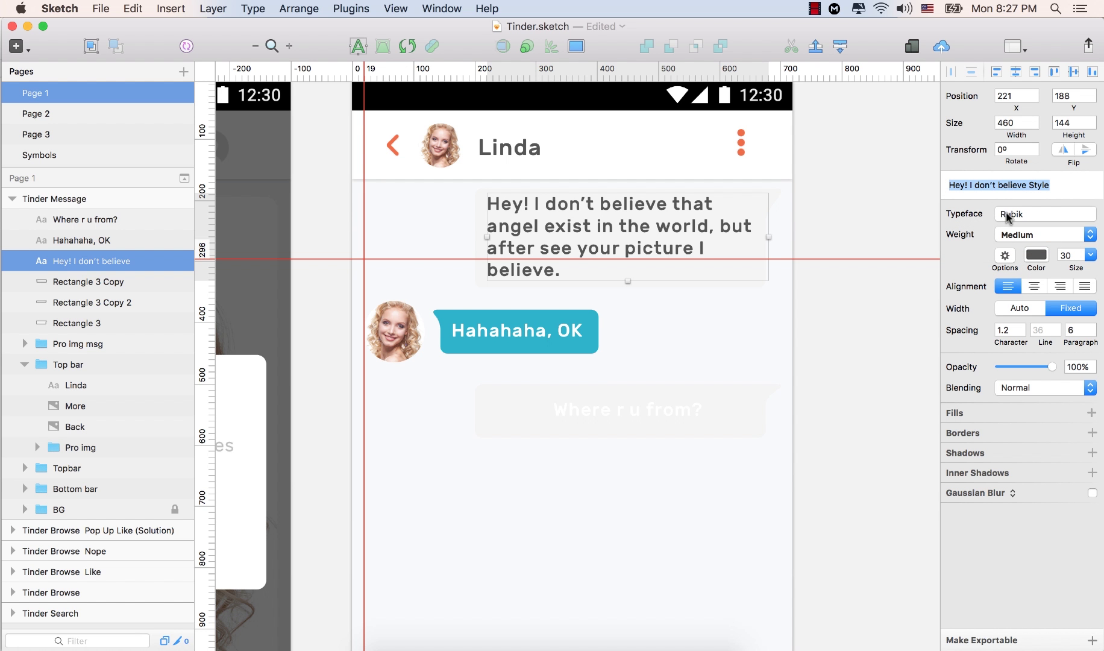
type("Tinder User")
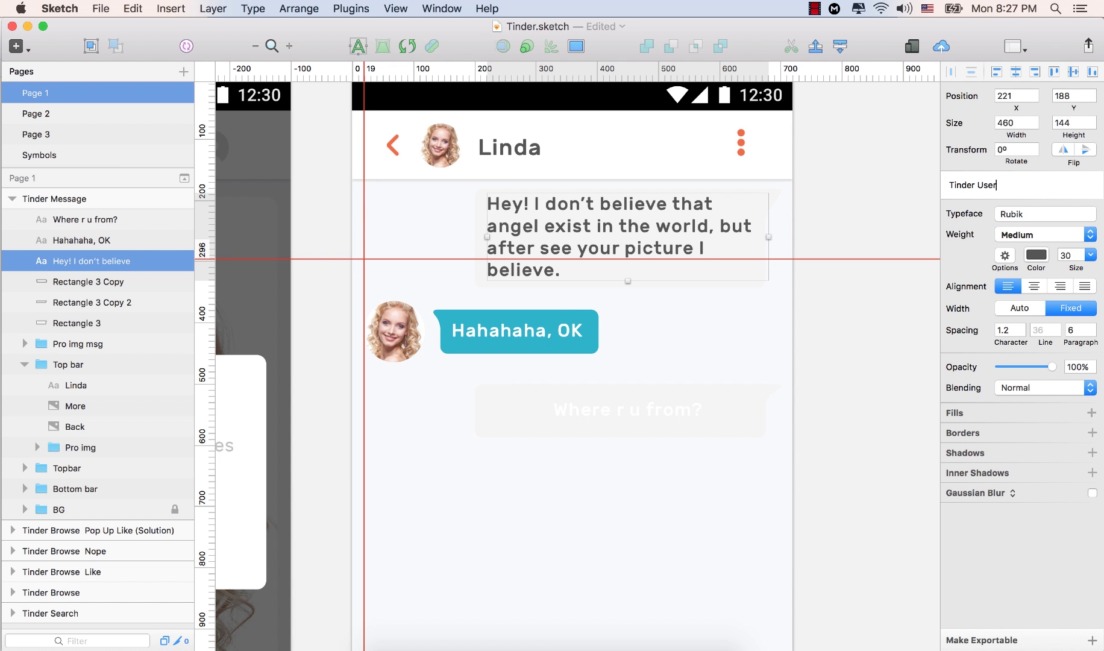
key("Return")
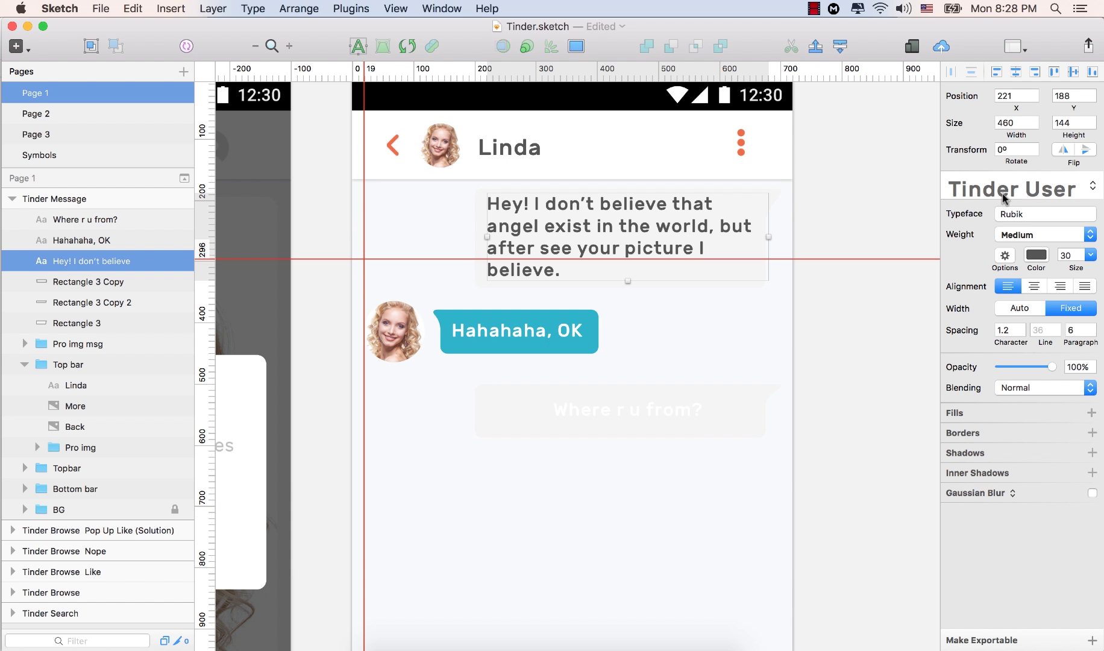
Apply the Tinder User text style to "Where r u from?" and shift it right to about X 403, Y 509
left_click(646, 410)
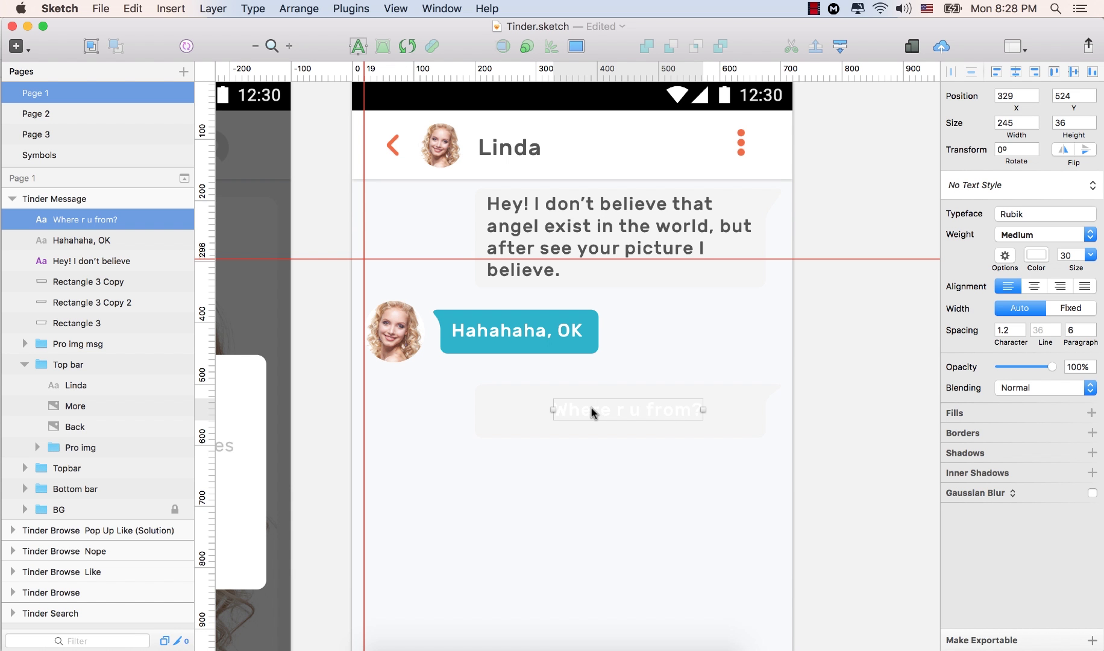
left_click(1092, 185)
left_click(1048, 254)
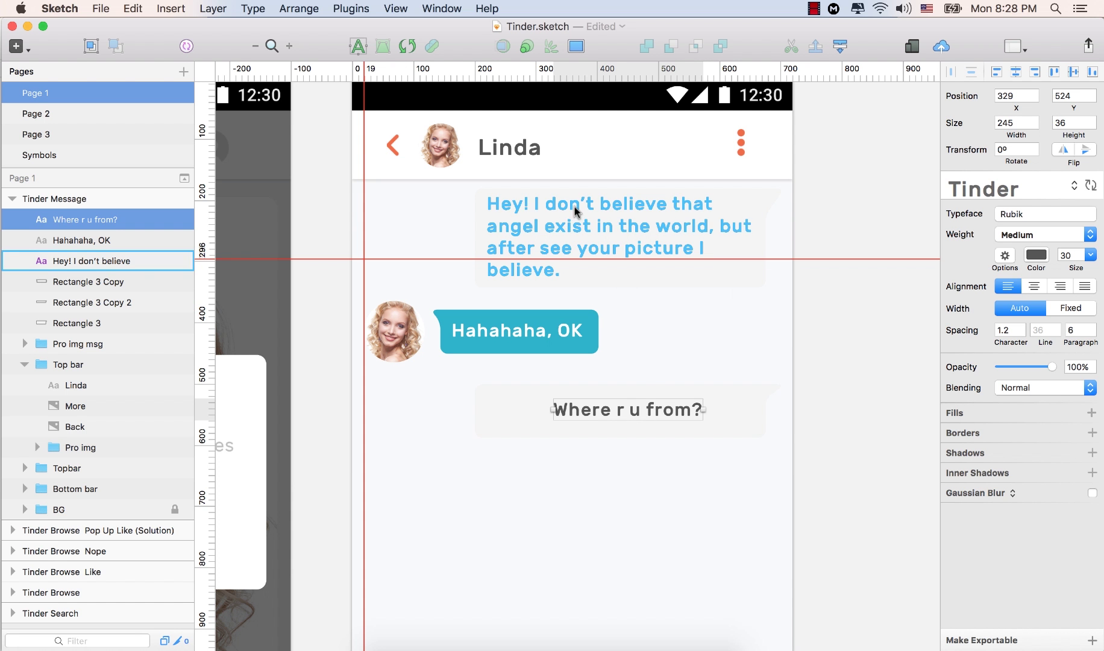
left_click_drag(636, 411, 687, 410)
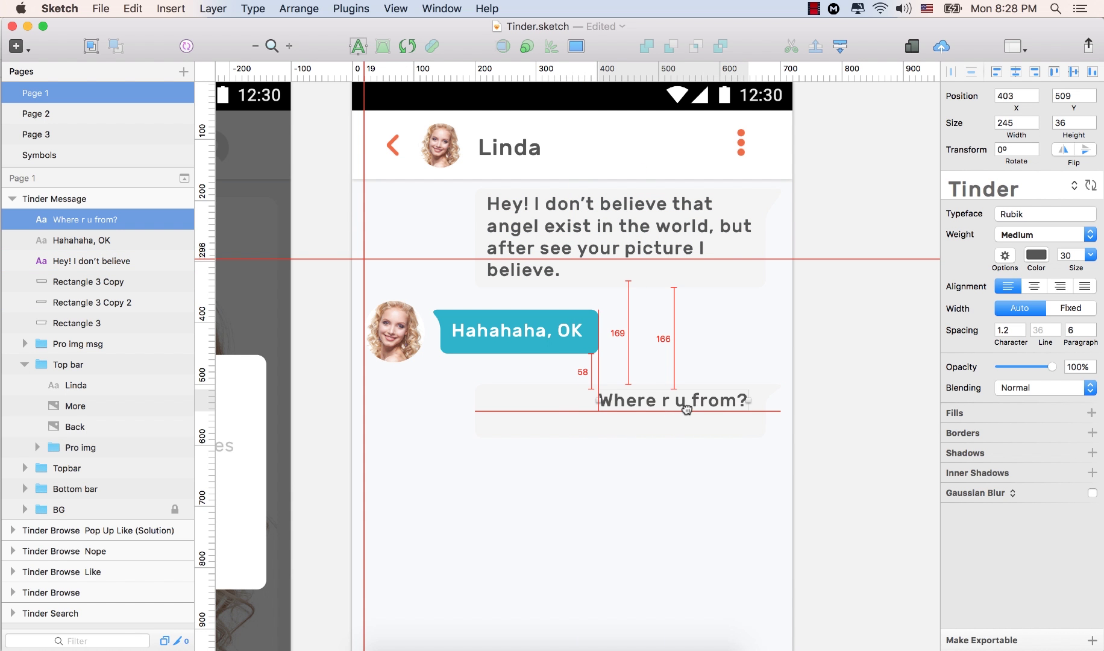
Shrink the lower grey bubble to a height of 72 and pull its left edge in to about 339 wide
left_click(547, 417)
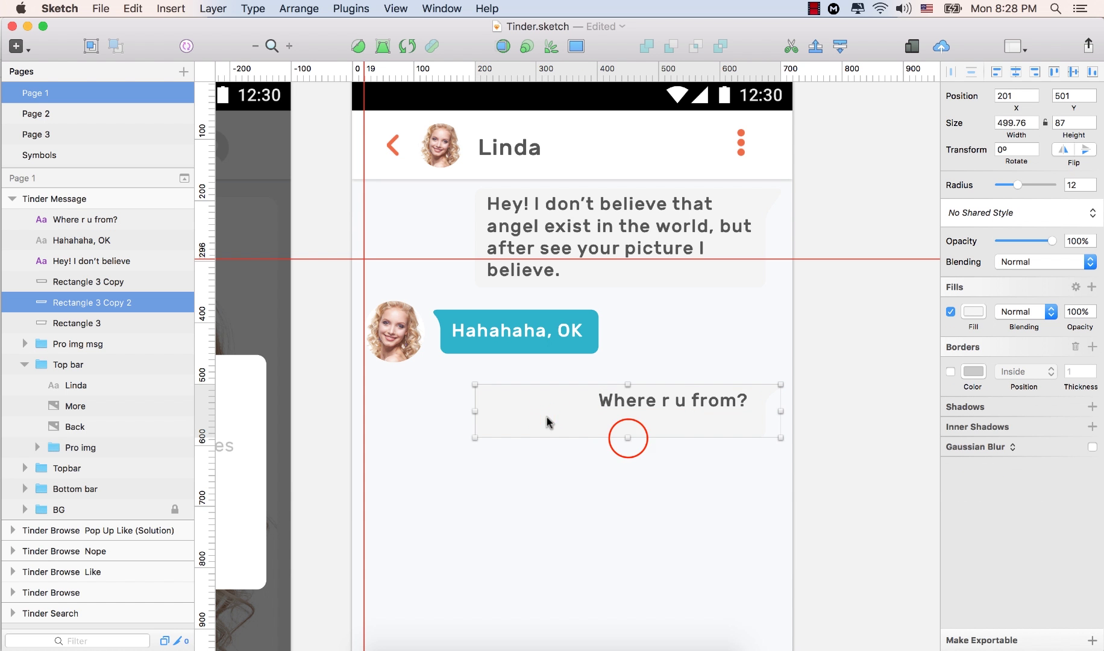
mouse_move(628, 438)
left_mouse_down()
mouse_move(630, 420)
mouse_move(630, 435)
left_mouse_up()
left_click(473, 407)
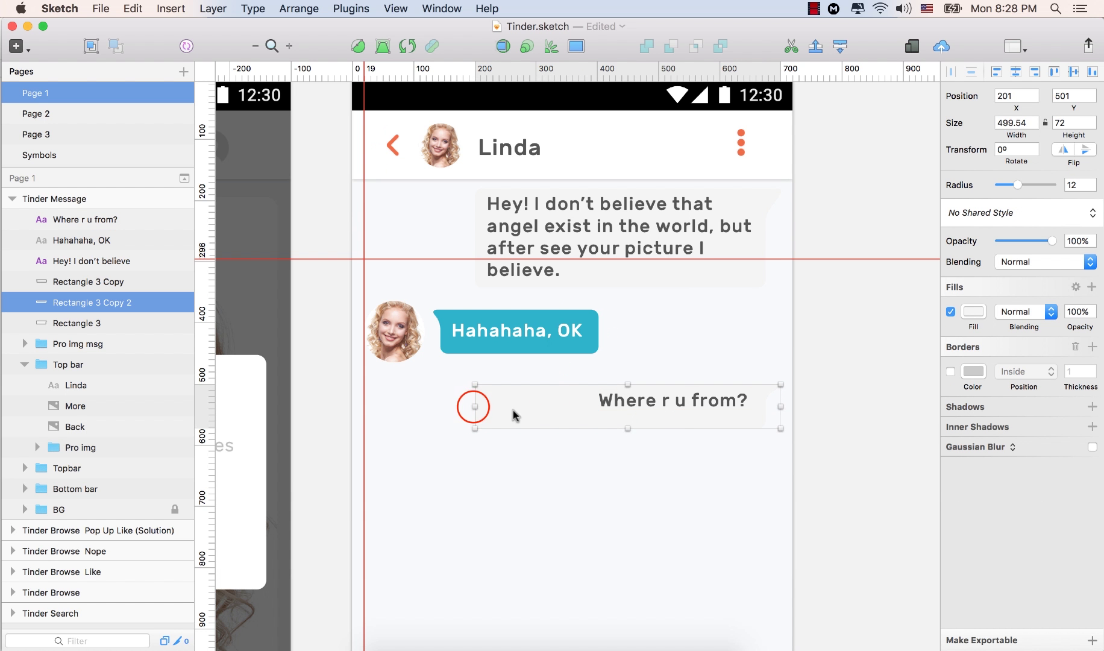
left_click_drag(473, 407, 577, 407)
Centre the "Where r u from?" text inside the lower grey bubble at X 397, Y 517
left_click(695, 404)
left_click(666, 401)
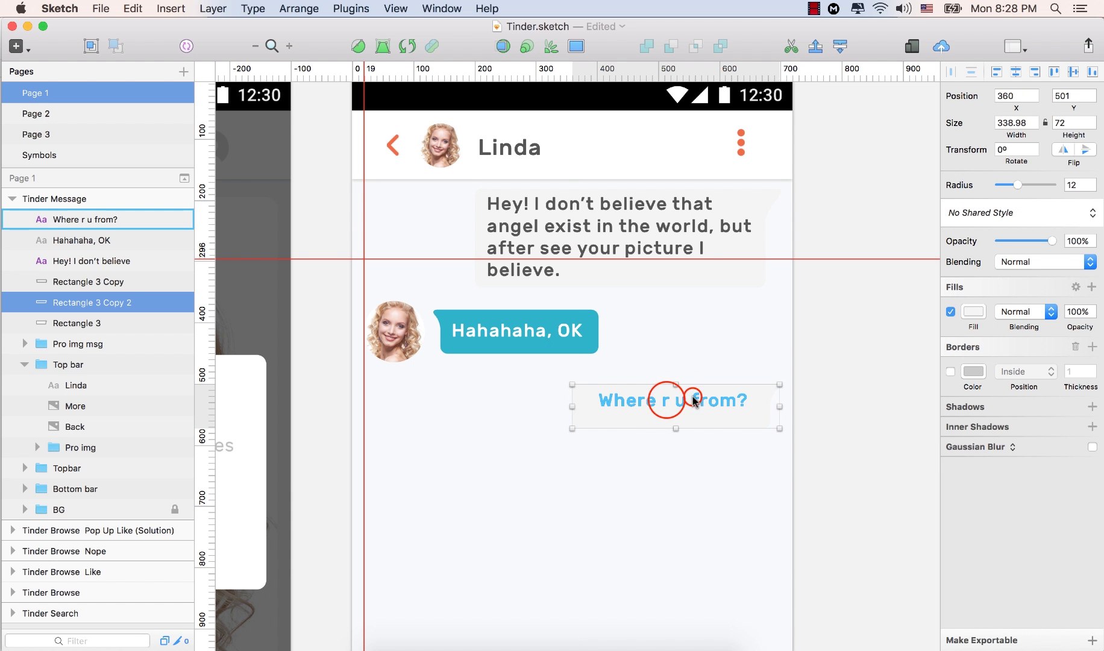
left_click_drag(666, 402, 664, 407)
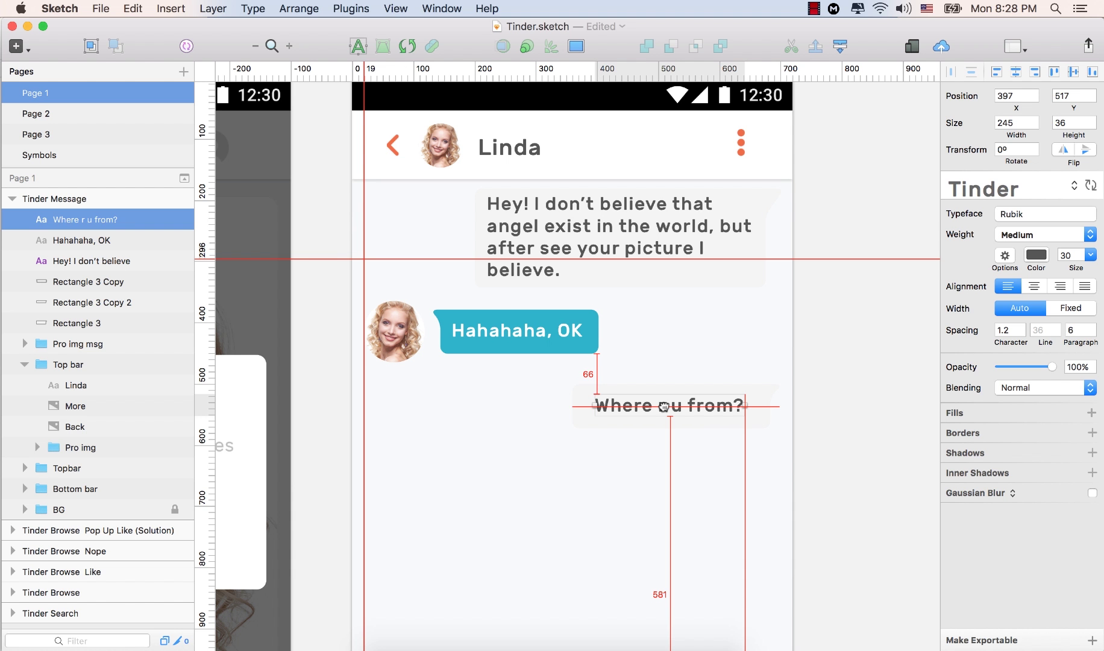
left_click(500, 436)
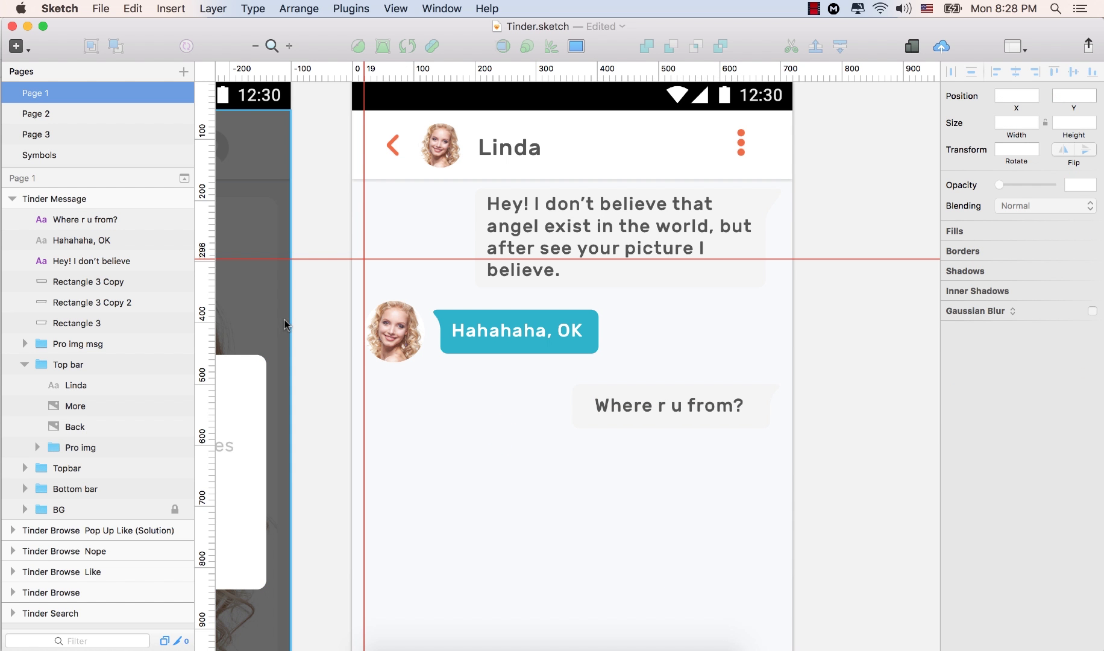
Group the first message's text with its Rectangle 3 bubble
left_click(505, 206)
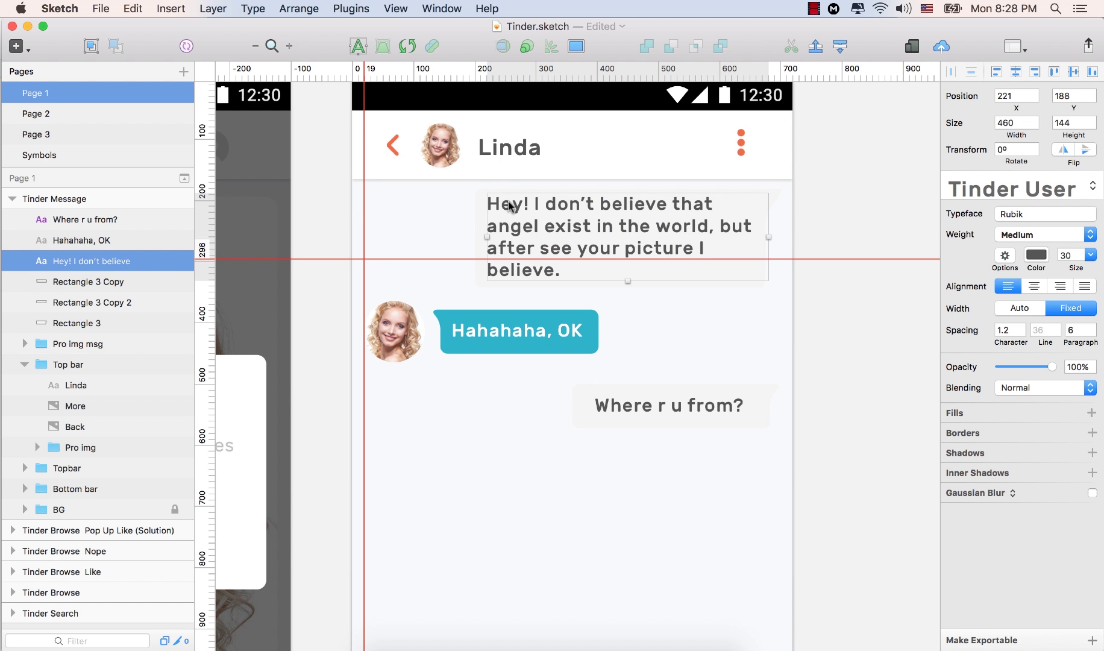
left_click(483, 204)
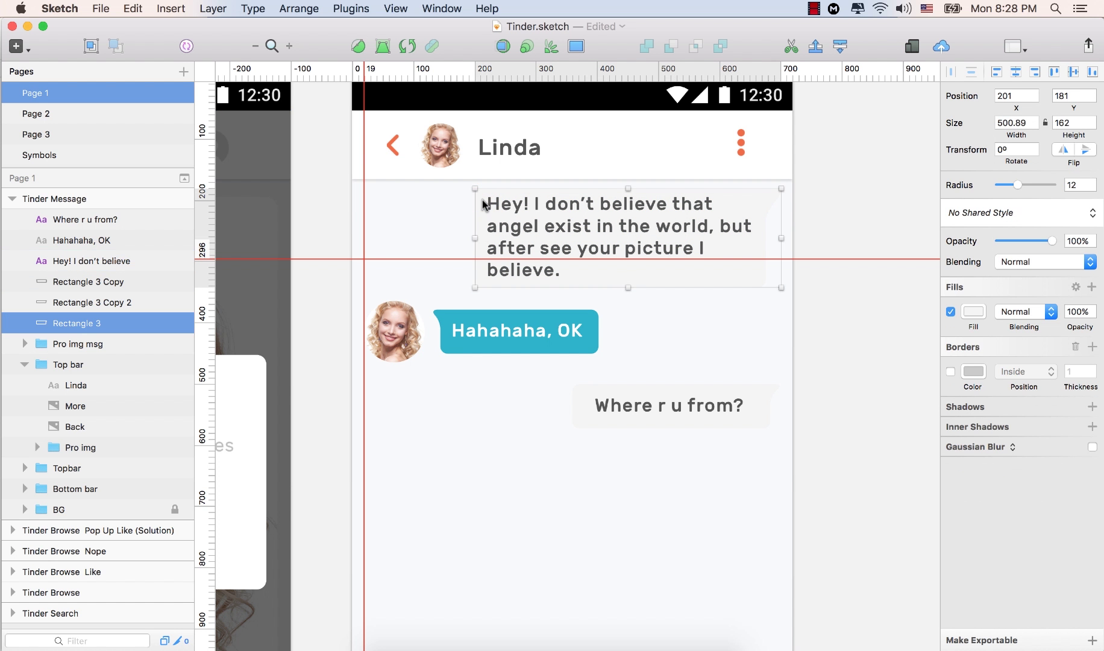
left_click(83, 262, "super")
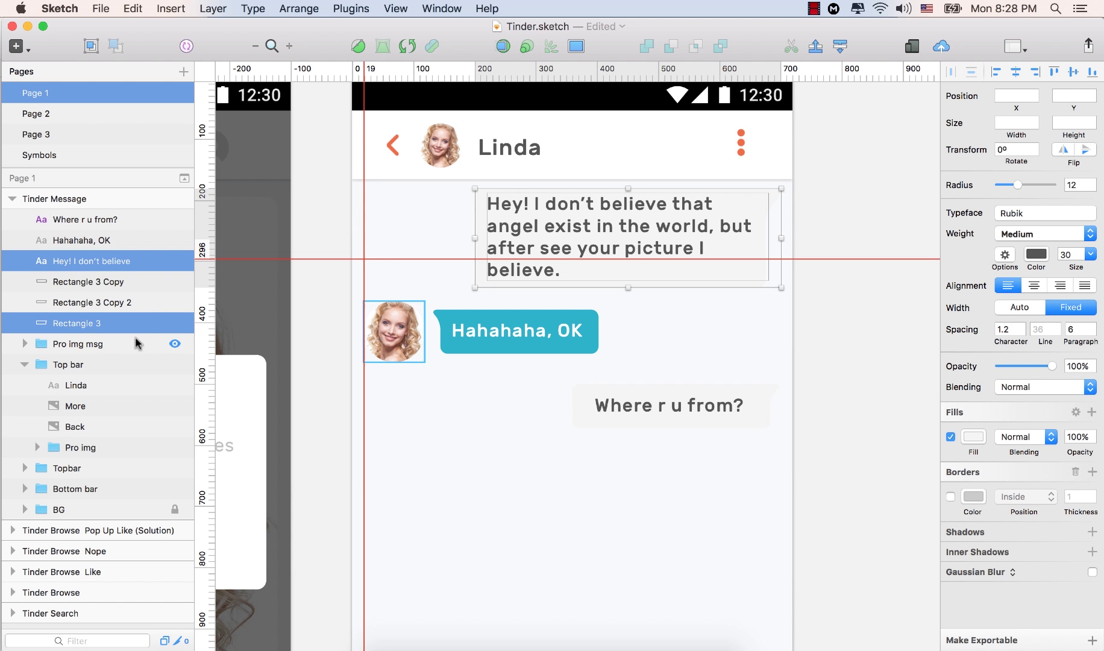
left_click(174, 324)
left_click(175, 324)
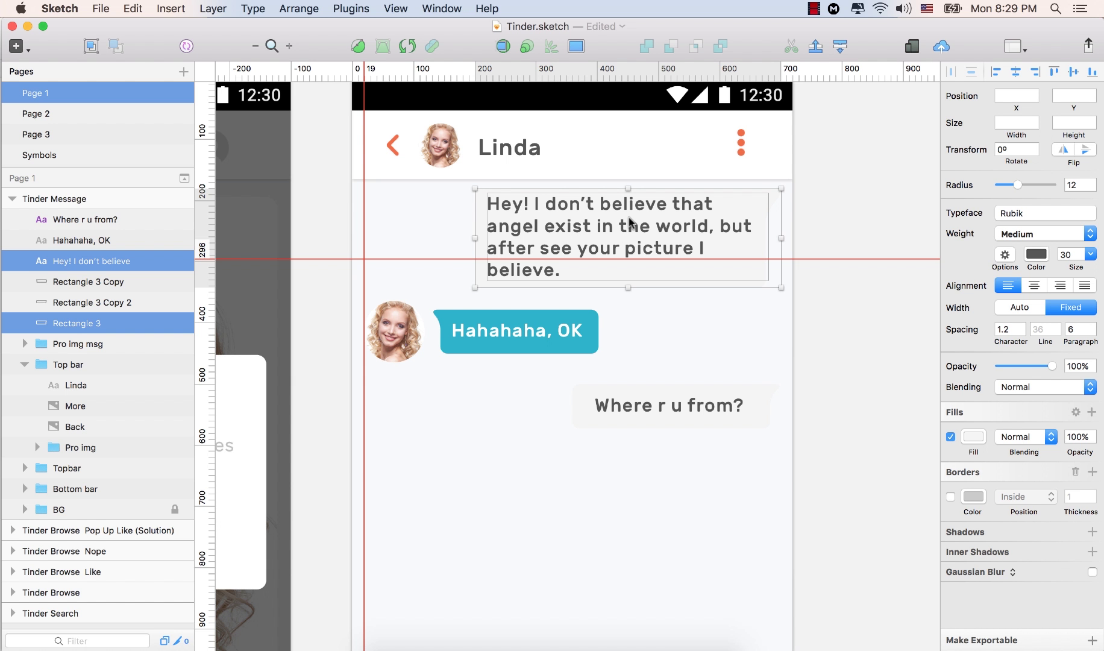
key("super+g")
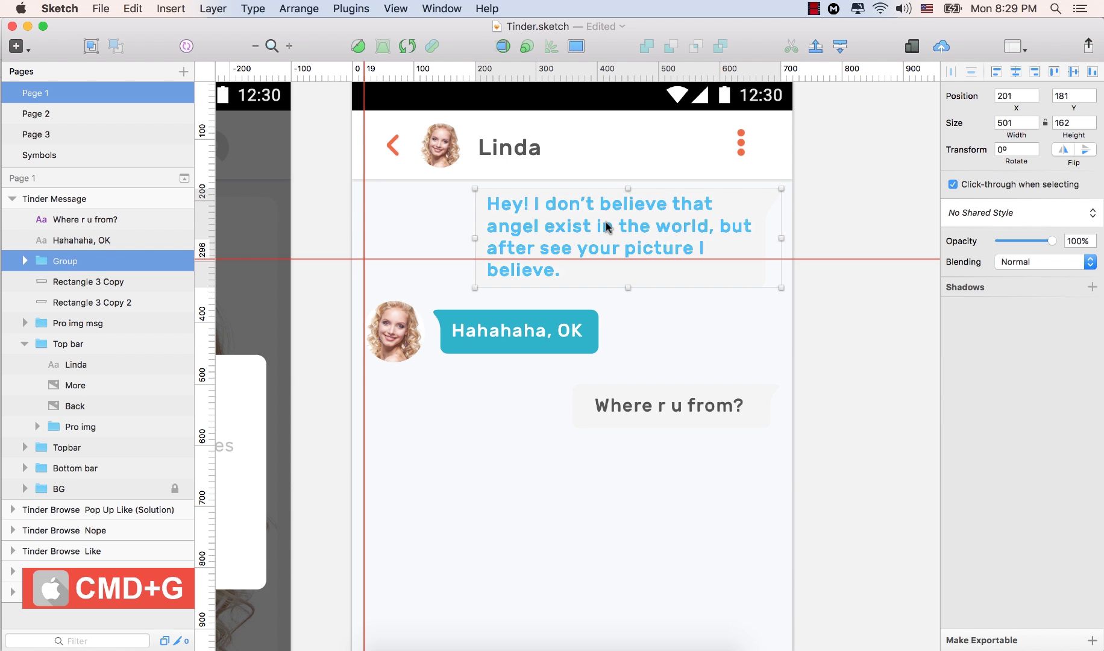
Rename the first message's group as MSG 1
double_click(63, 261)
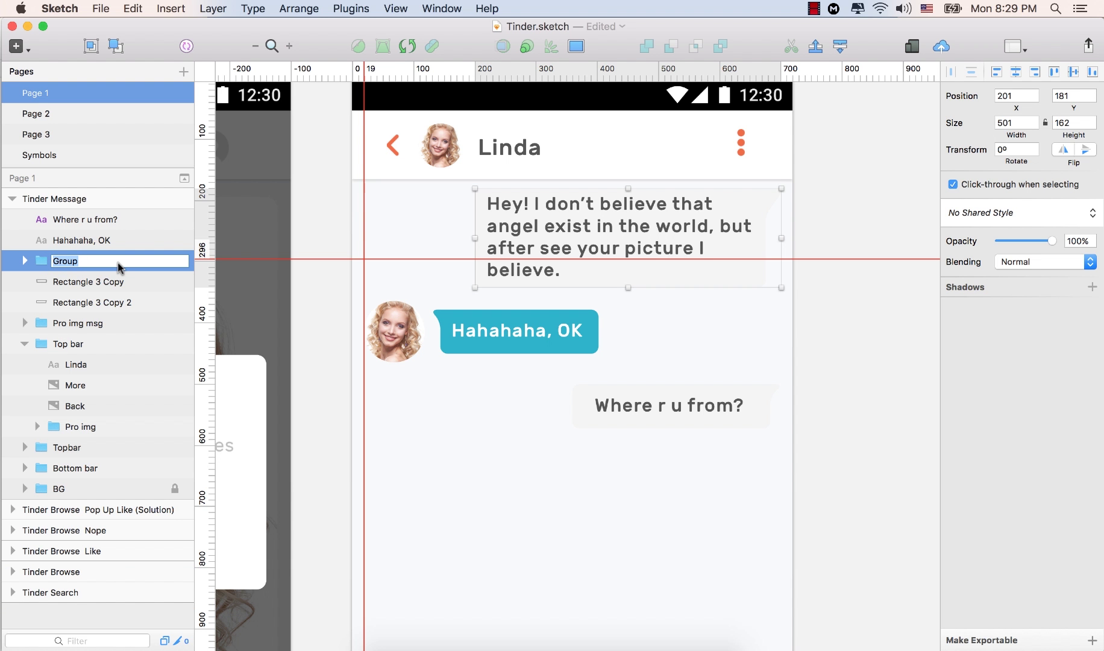
type("MSG 1")
key("Return")
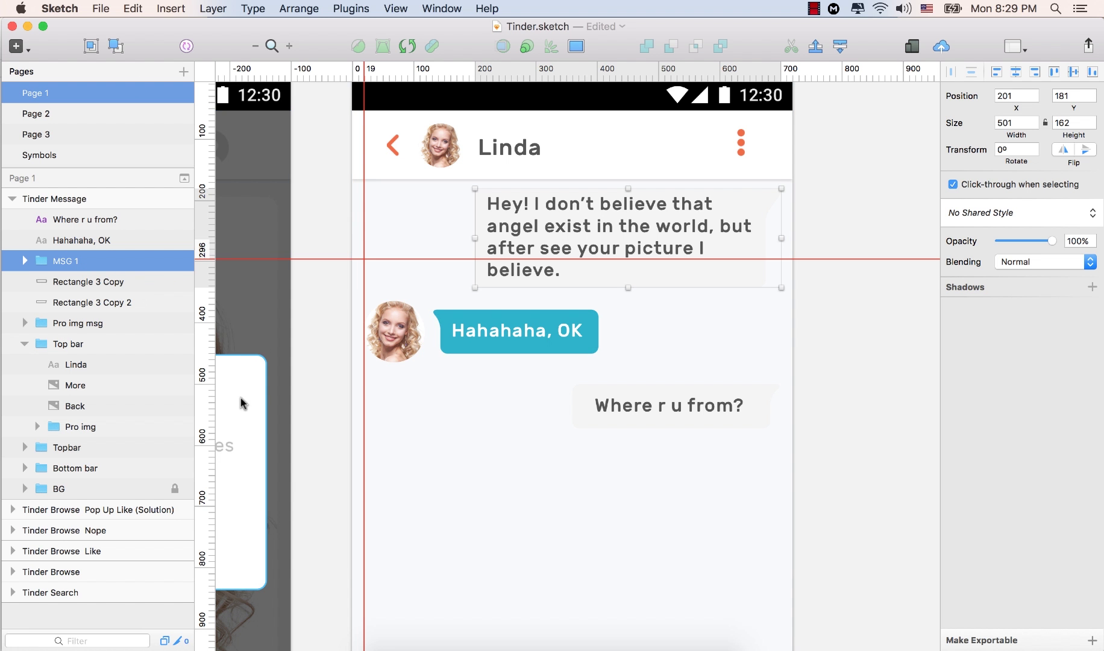
Group the Pro img msg picture, the blue Rectangle 3 Copy bubble and the "Hahahaha, OK" text
left_click(82, 324)
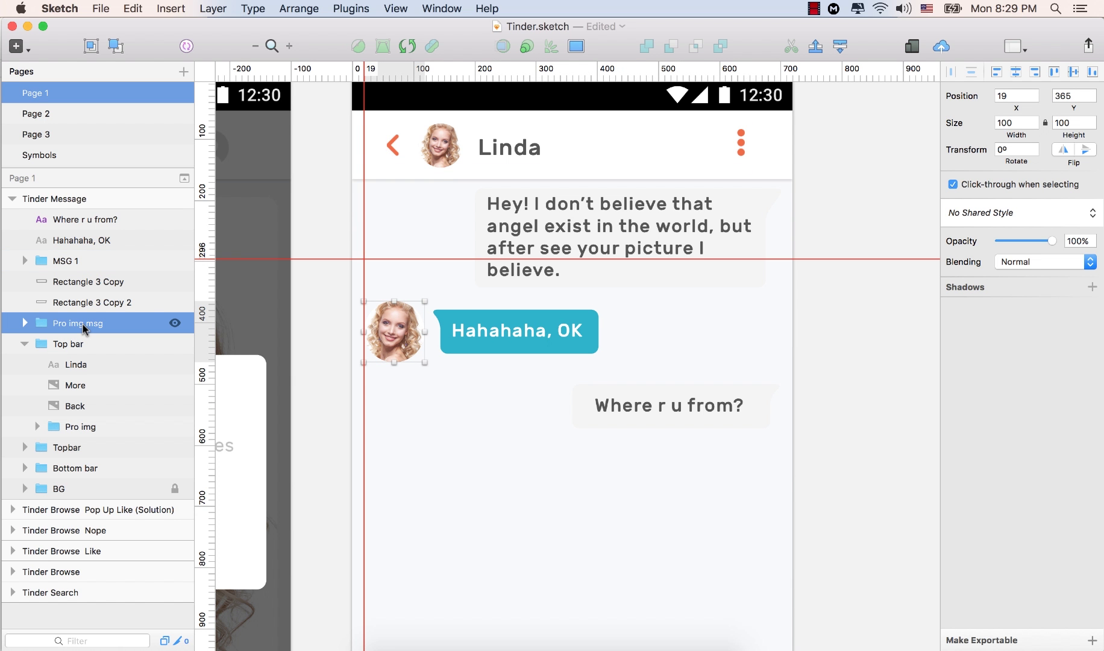
left_click(175, 302, "shift")
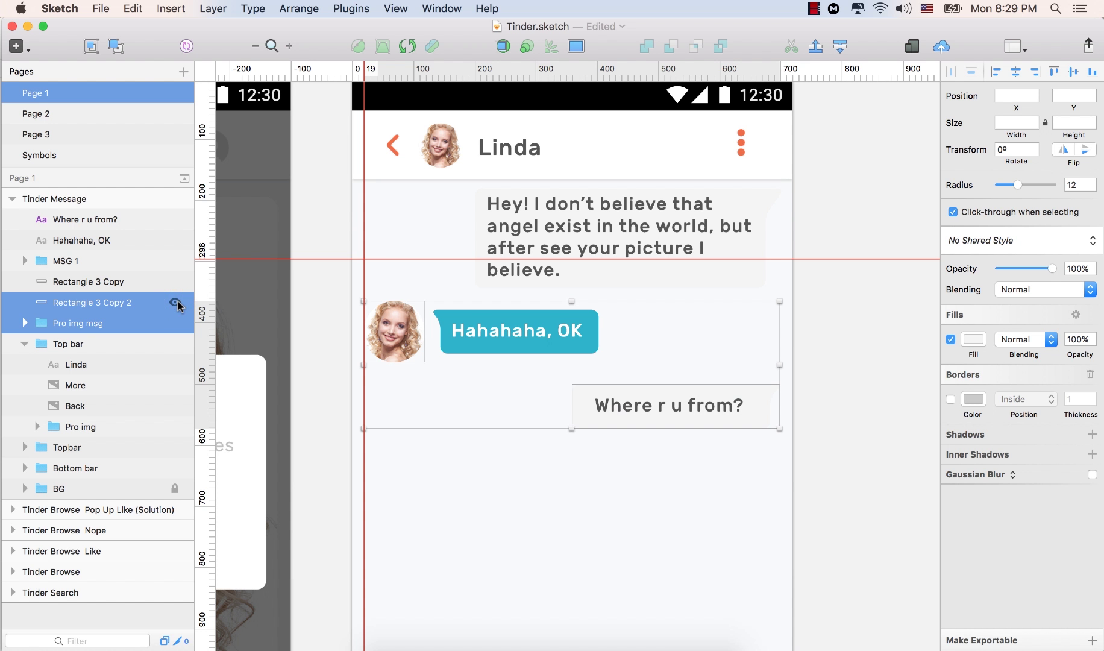
left_click(92, 304, "shift")
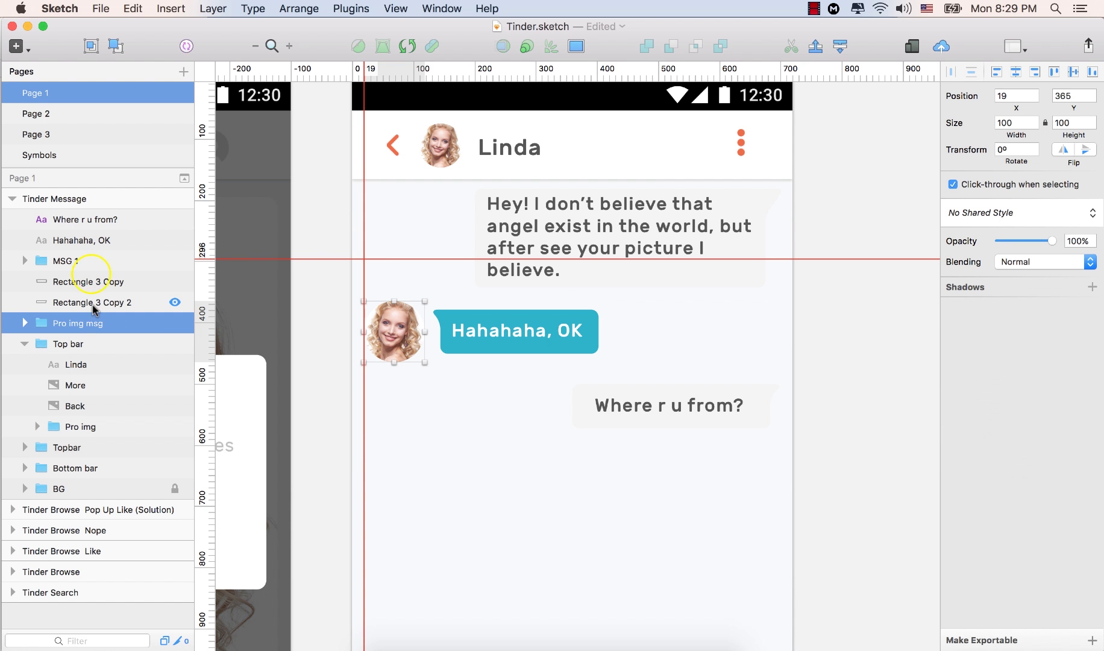
left_click(161, 281, "shift")
left_click(176, 282)
left_click(176, 282)
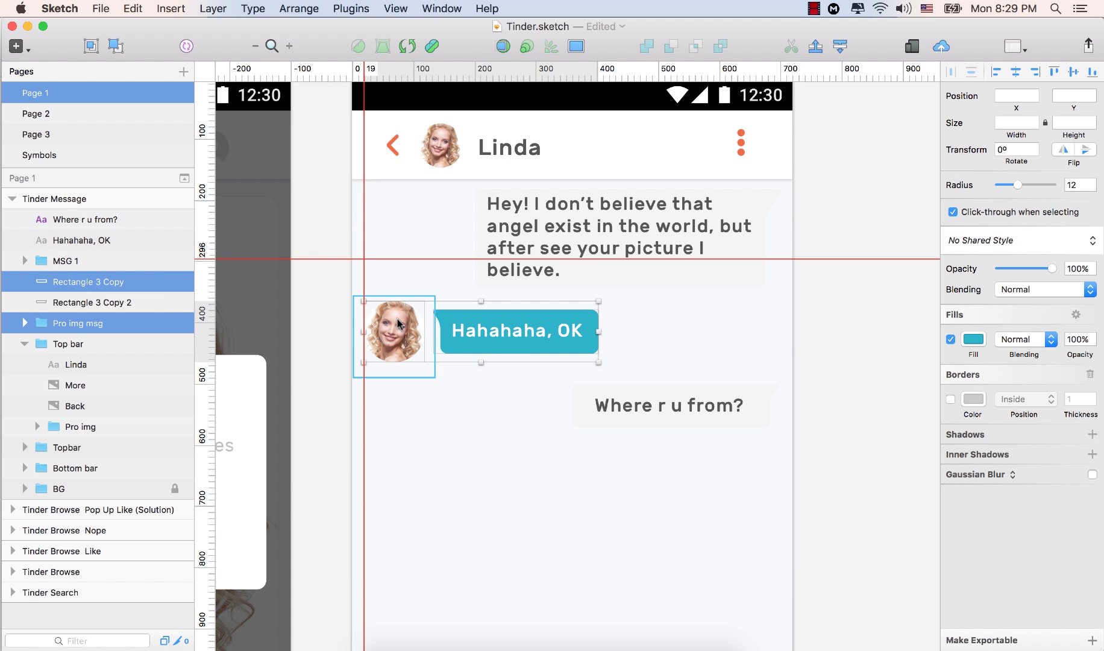
left_click(92, 240, "shift")
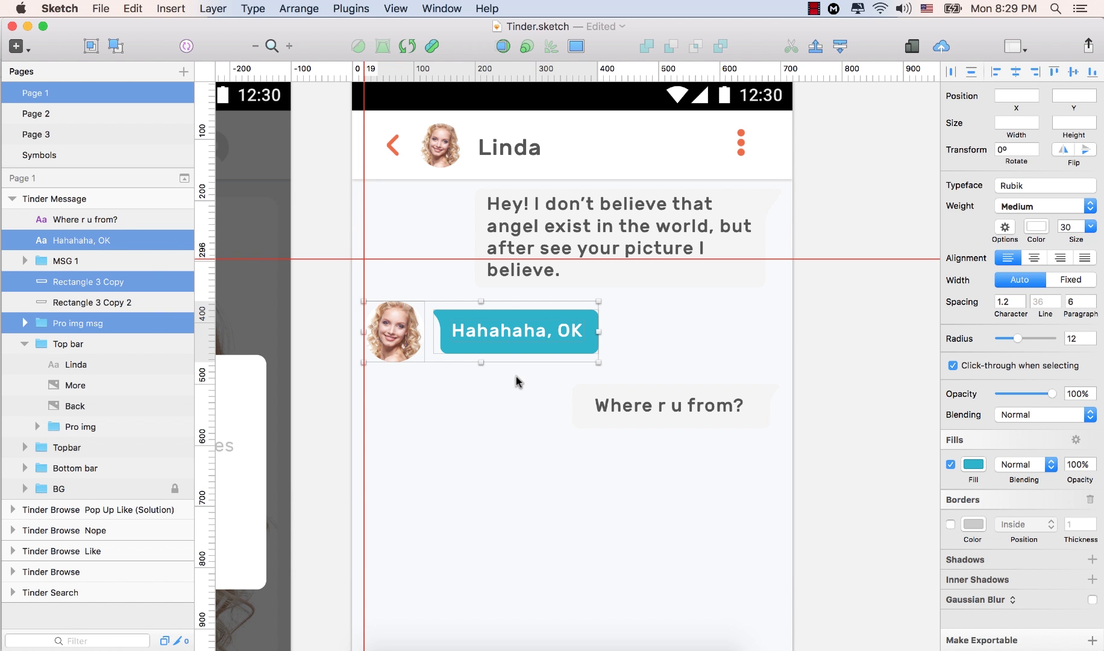
key("cmd+g")
Rename the blue reply's group as MSG 2
left_click(61, 240)
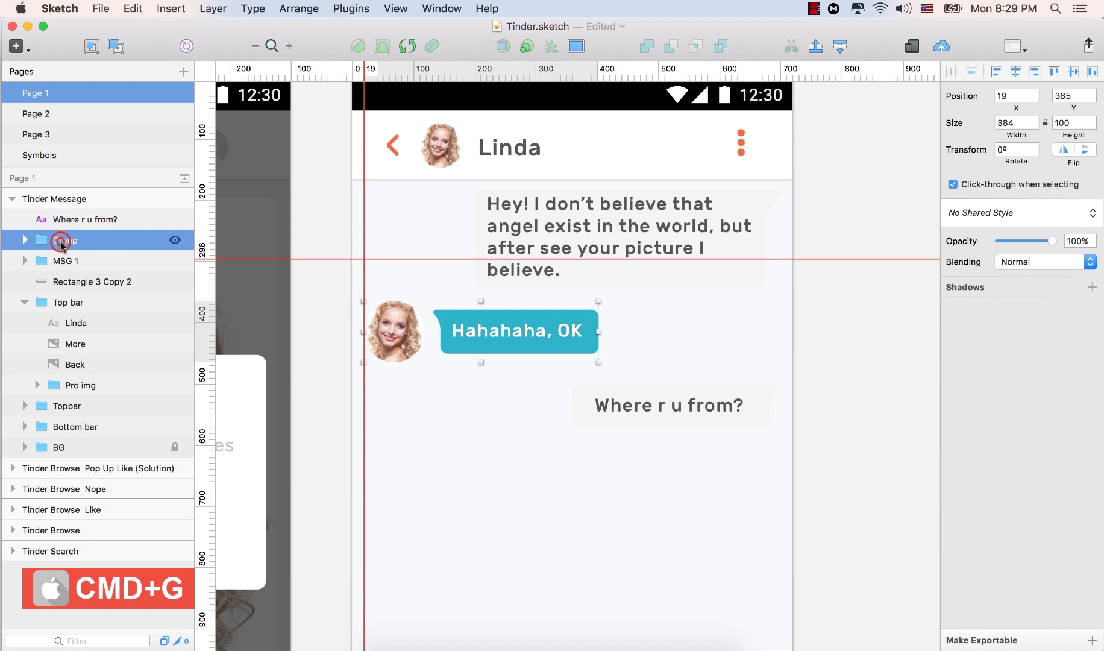
double_click(60, 240)
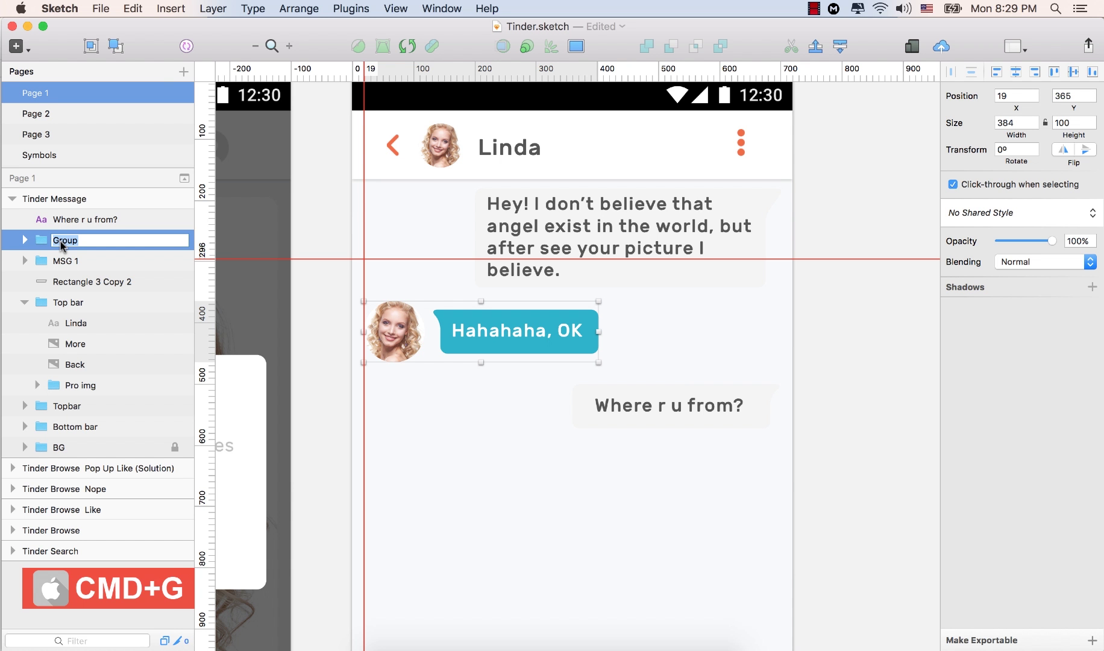
type("MSG 2")
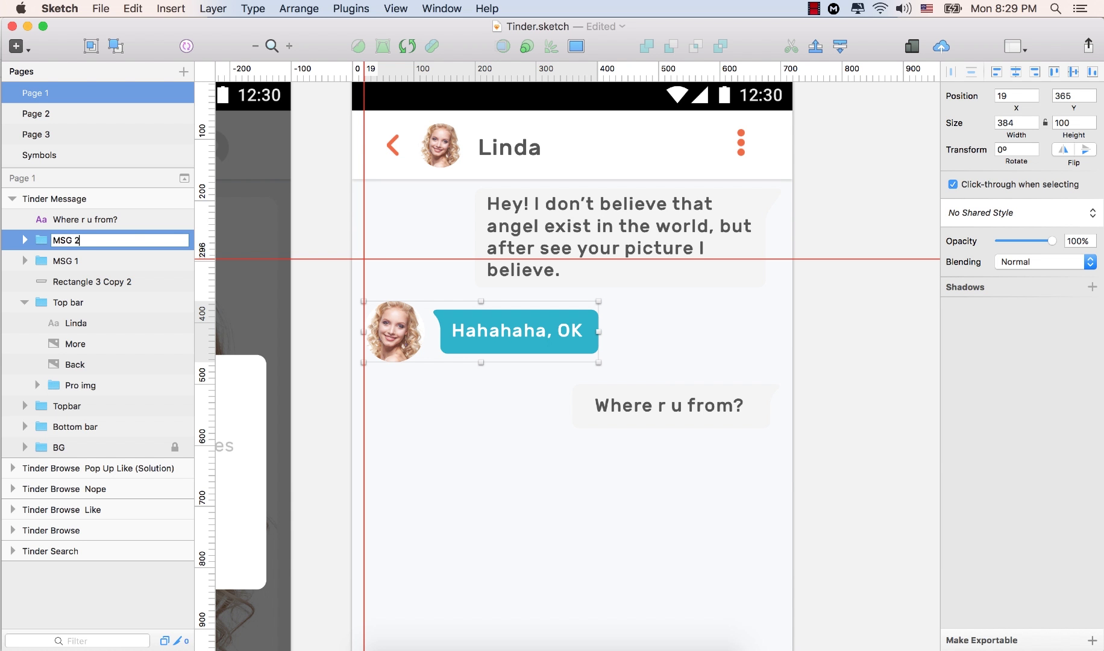
key("Return")
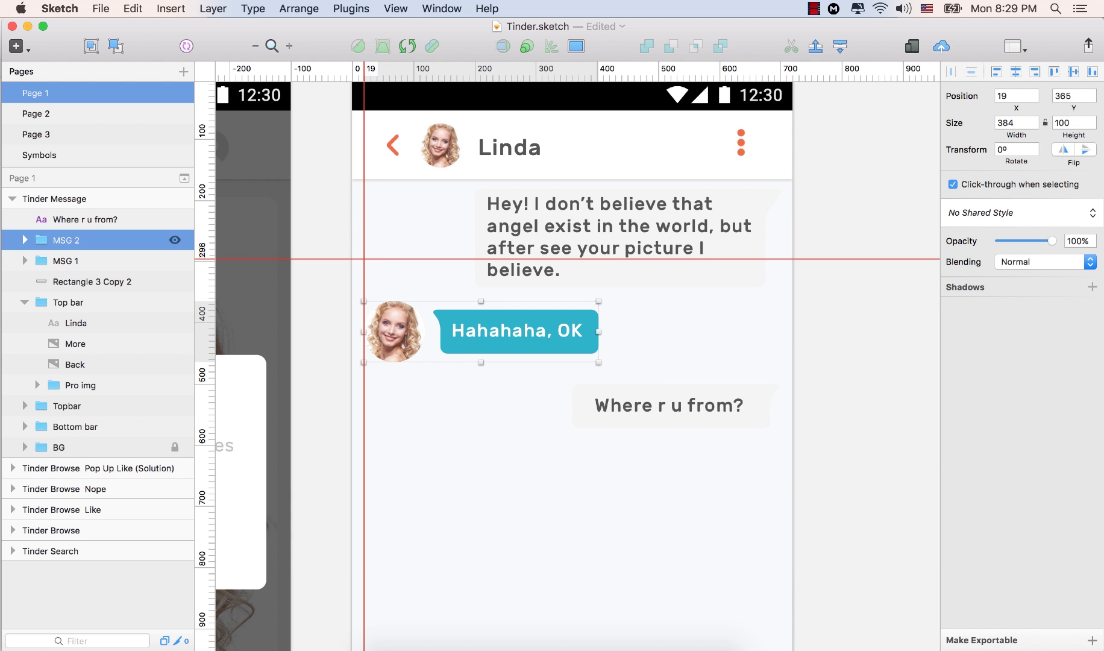
Group the "Where r u from?" text with its Rectangle 3 Copy 2 bubble and rename the group as MSG 3
mouse_move(76, 220)
left_mouse_down()
mouse_move(95, 293)
mouse_move(75, 219)
left_mouse_up()
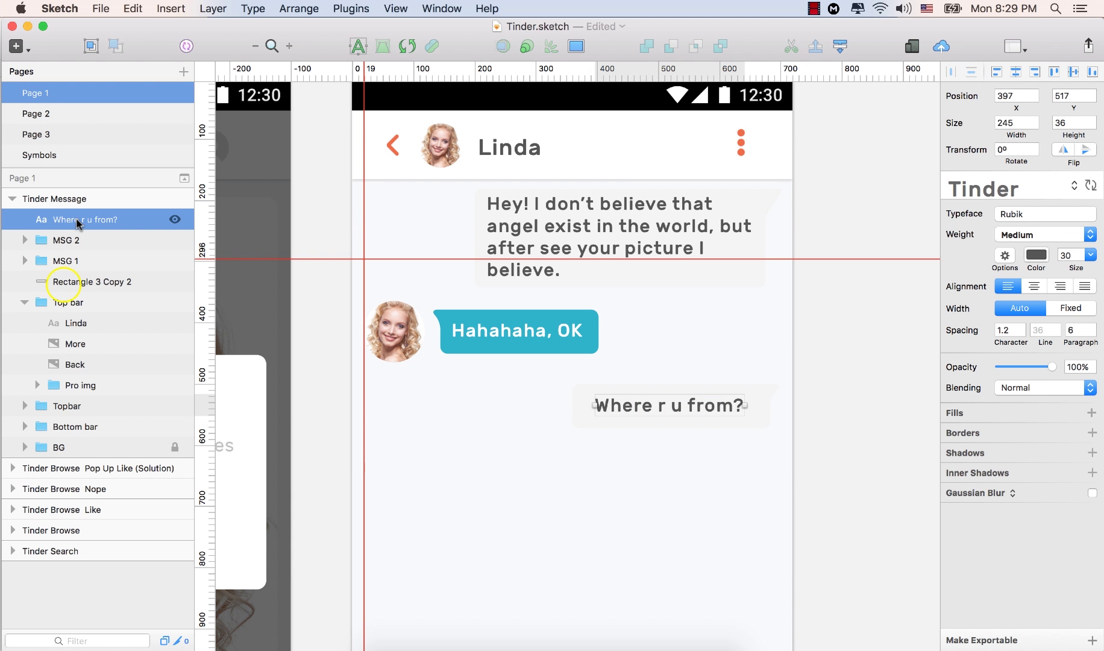
left_click(63, 288, "super")
key("super+g")
double_click(66, 219)
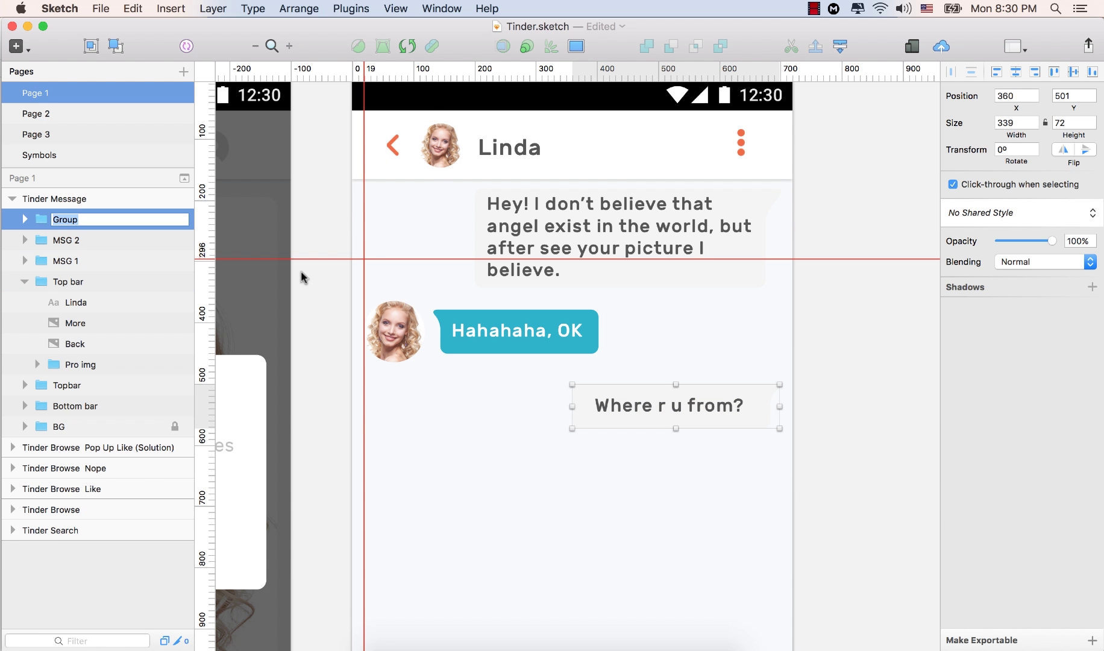
type("MSG 3")
key("Return")
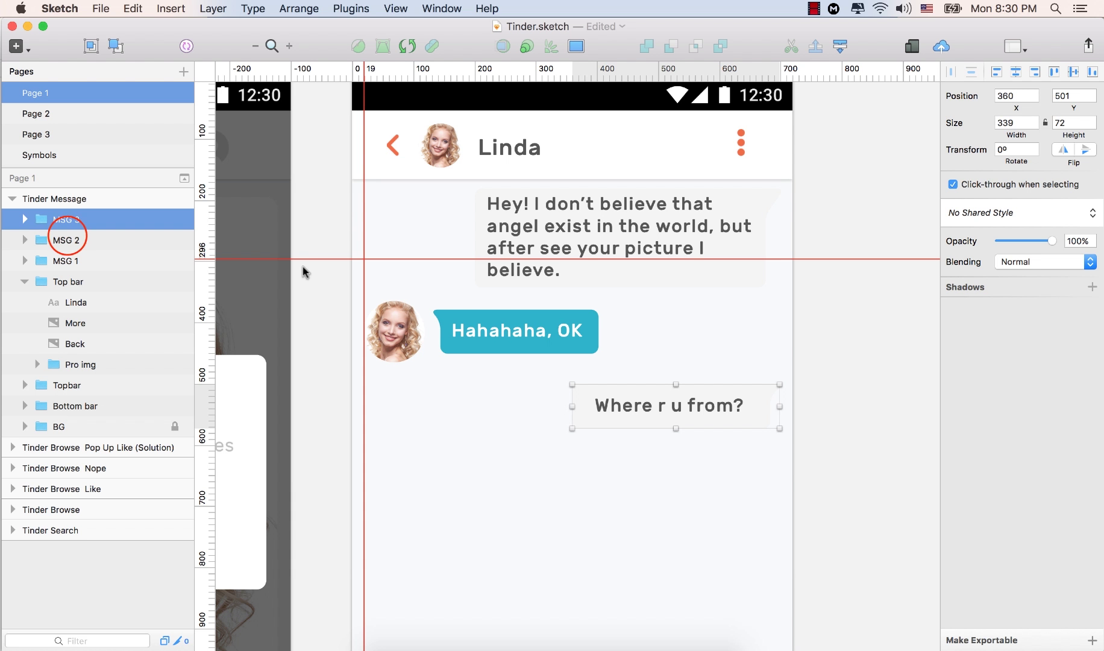
Duplicate the MSG 2 group and move the copy straight down to Y 605, below the "Where r u from?" message
left_click(68, 239)
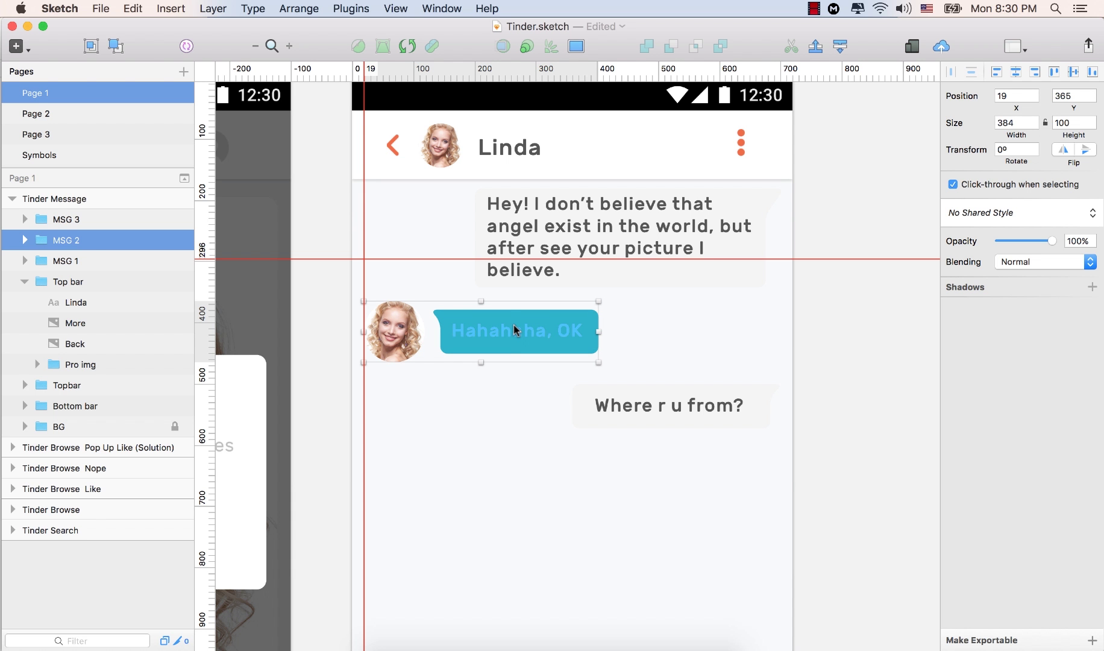
key("super+d")
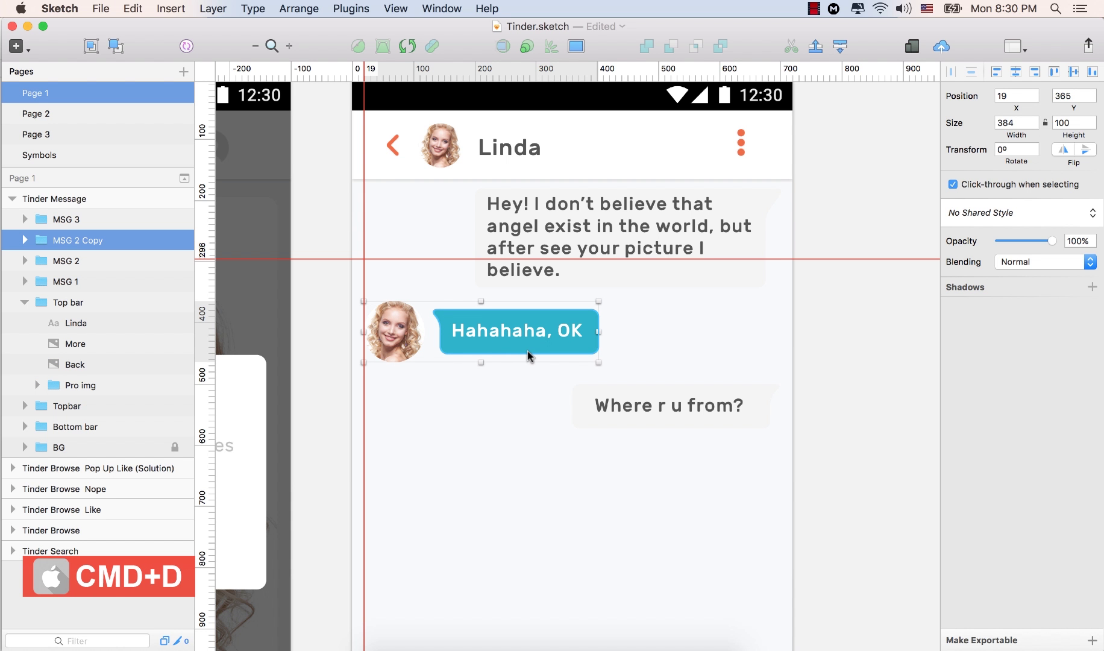
key("shift+Down")
key("shift+Down")
key("shift+Down")
key("shift+Down")
key("shift+Down")
key("shift+Down")
key("shift+Down")
key("shift+Down")
key("shift+Down")
key("shift+Down")
key("shift+Down")
key("shift+Down")
key("shift+Down")
key("shift+Down")
key("shift+Down")
key("shift+Down")
key("shift+Down")
key("shift+Down")
key("shift+Down")
key("shift+Down")
key("shift+Down")
key("shift+Down")
key("shift+Down")
key("shift+Down")
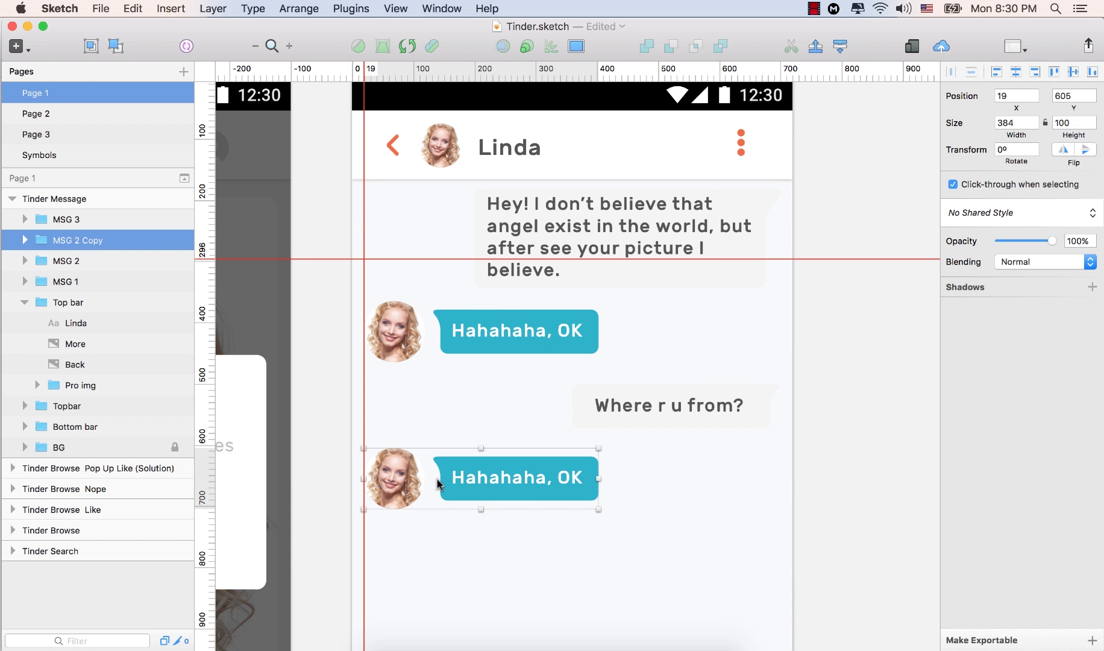
Replace the duplicated blue reply's text with "From Heaven! LOL."
left_click(507, 481)
double_click(507, 481)
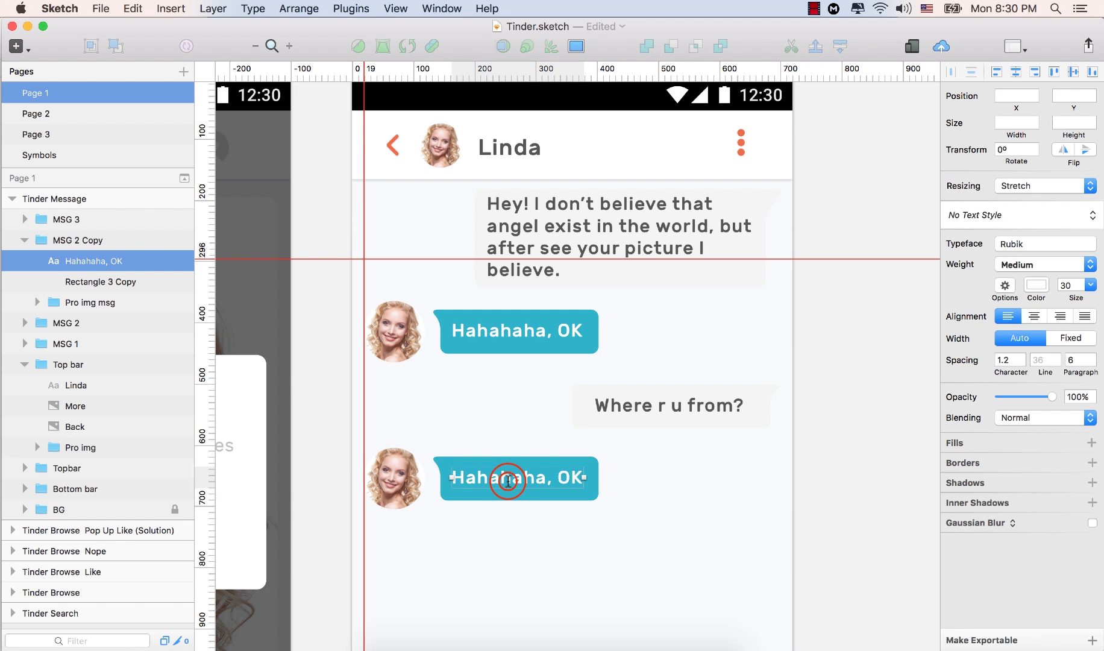
double_click(508, 480)
left_click_drag(581, 477, 403, 477)
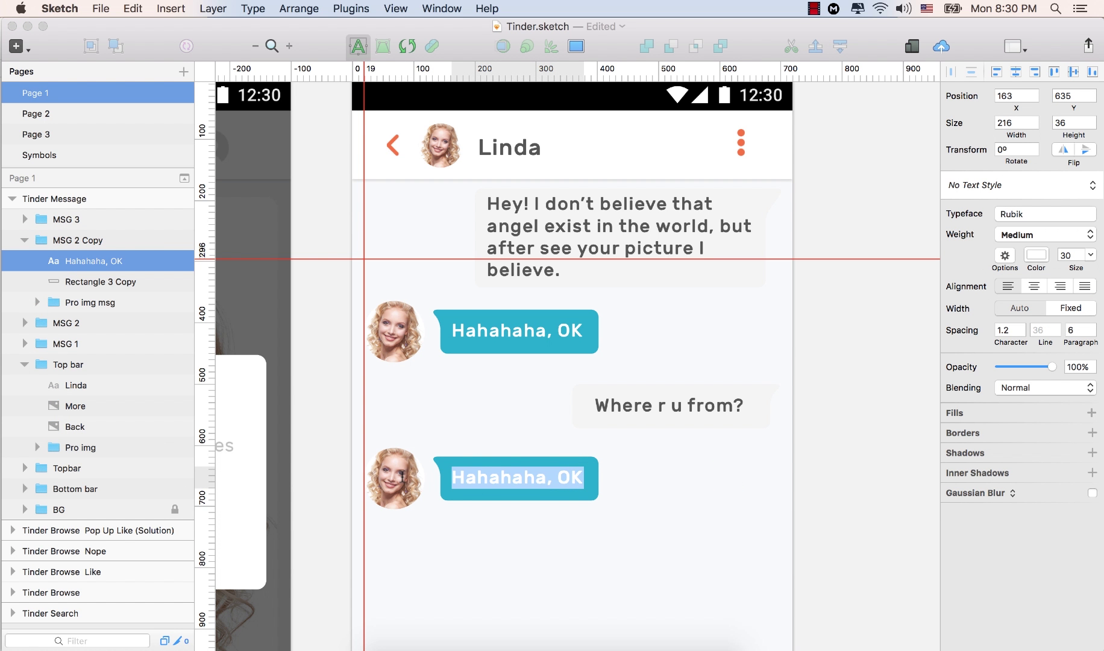
type("From ")
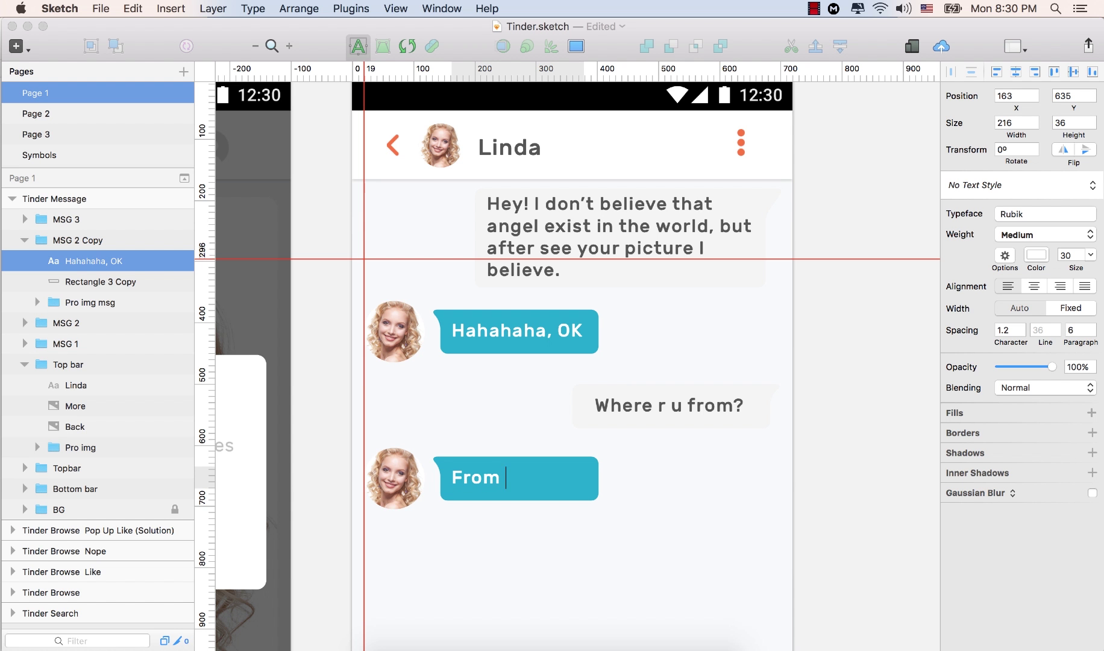
type("Heaven! LOL")
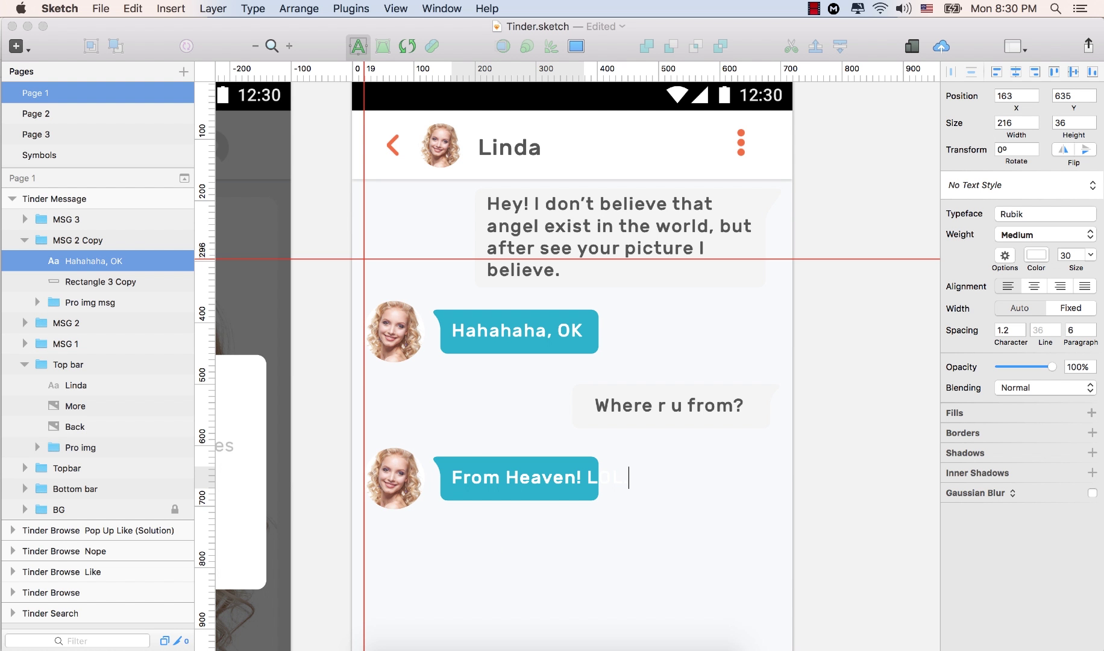
left_click(481, 547)
left_click(481, 555)
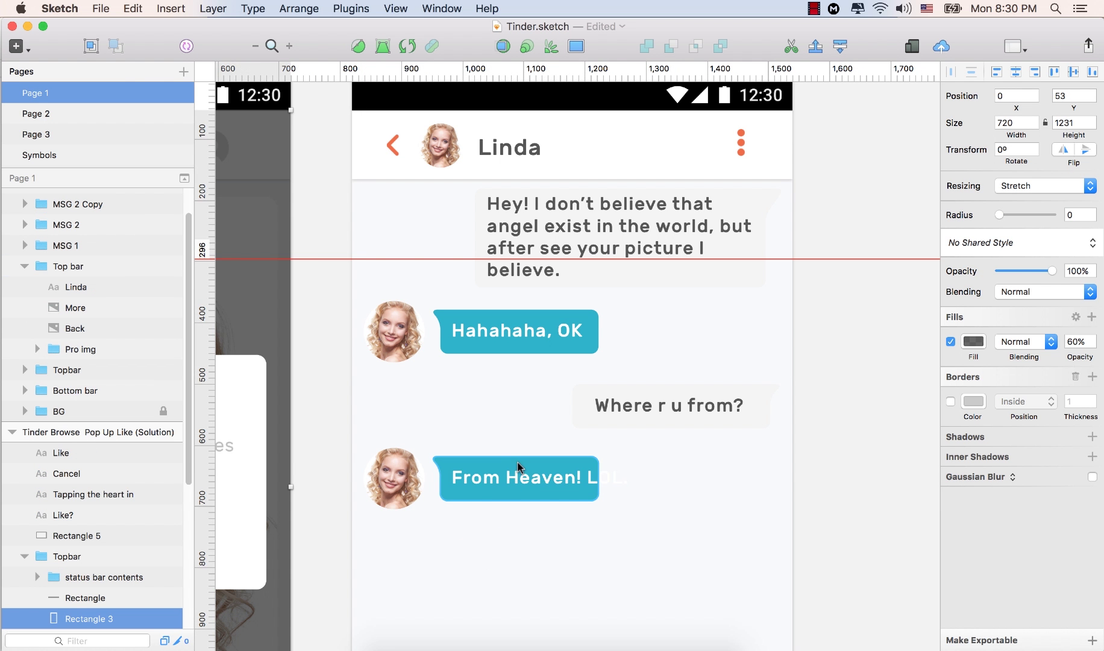
Widen the duplicated reply's blue bubble to about 334 px so it encloses the "From Heaven! LOL." text
double_click(542, 467)
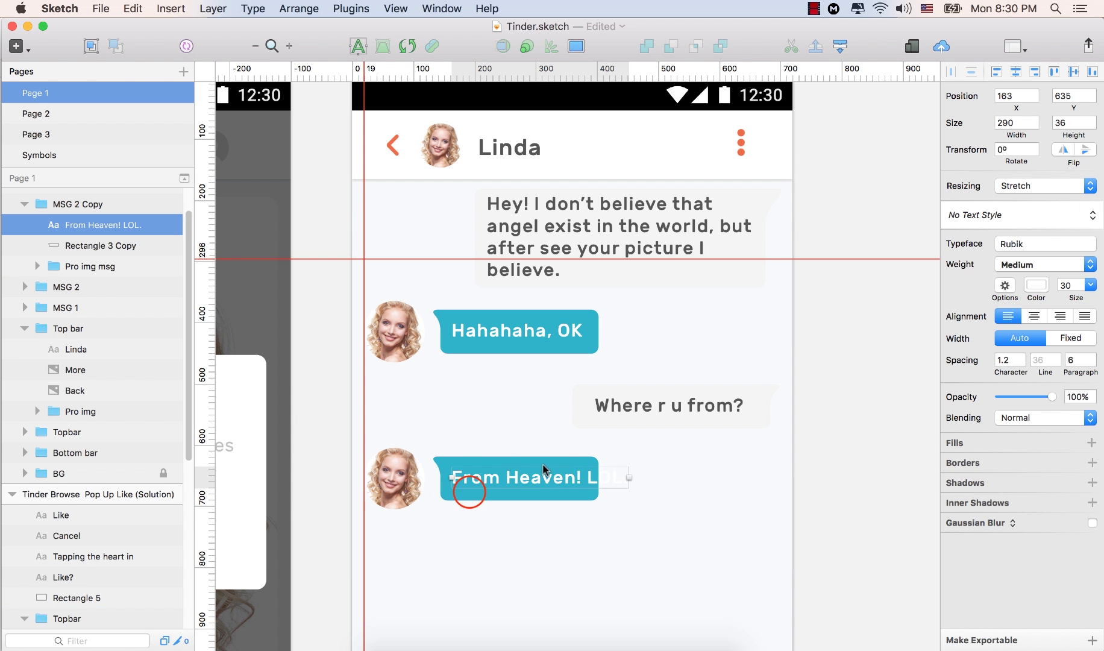
left_click(470, 491)
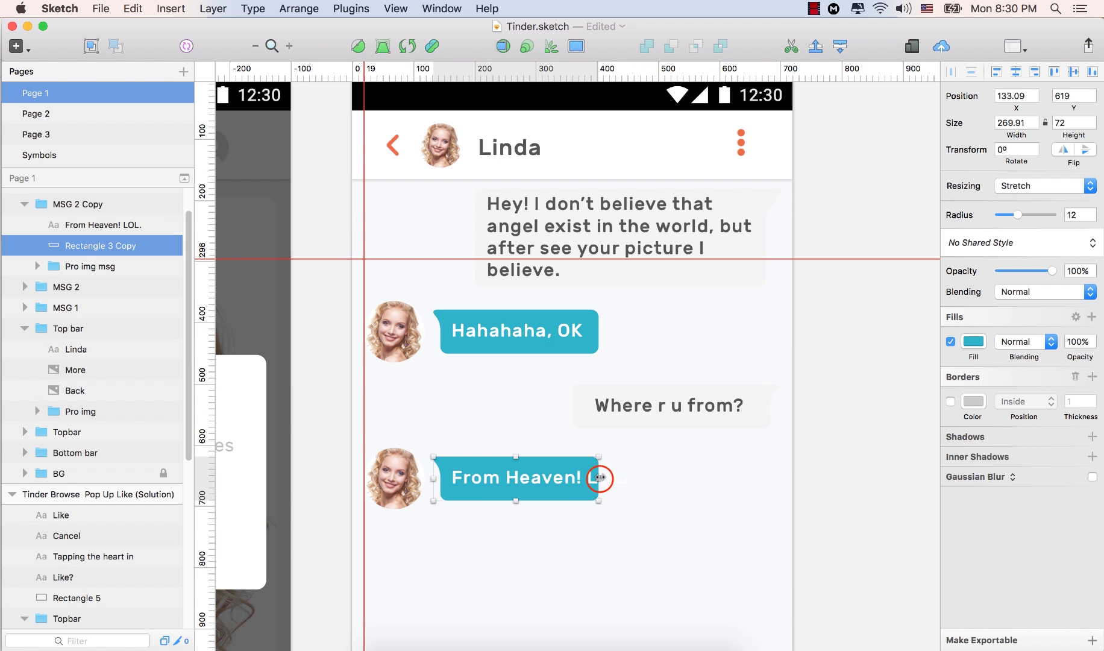
left_click_drag(600, 478, 644, 477)
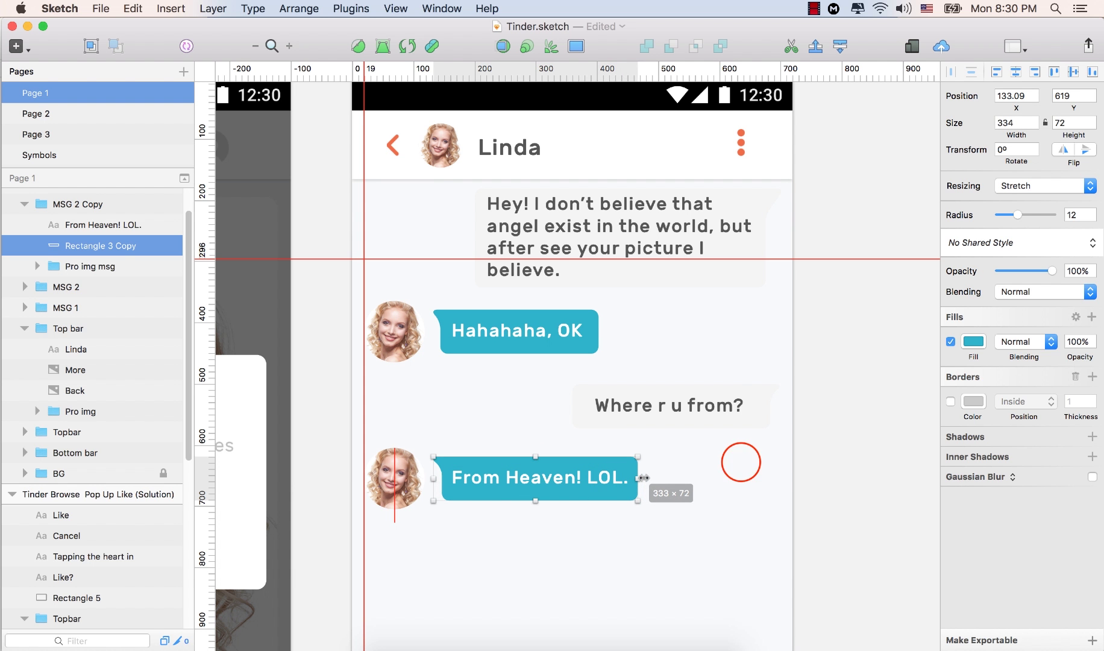
left_click(741, 461)
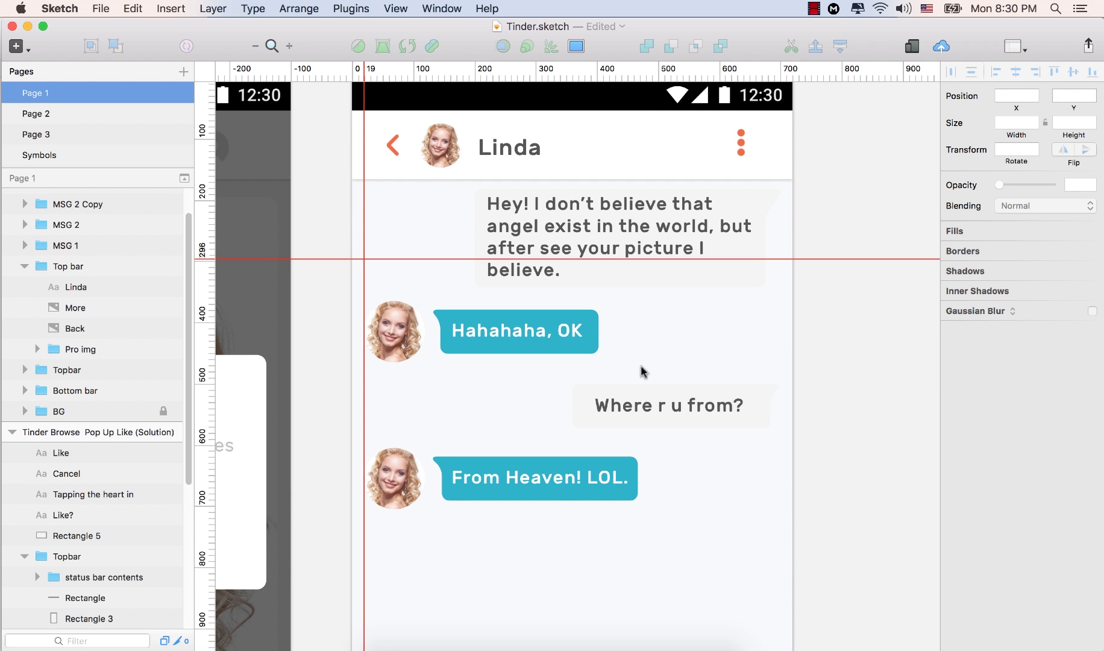
Delete the Bottom bar group from the Tinder Message artboard
scroll(642, 370, "down", 1)
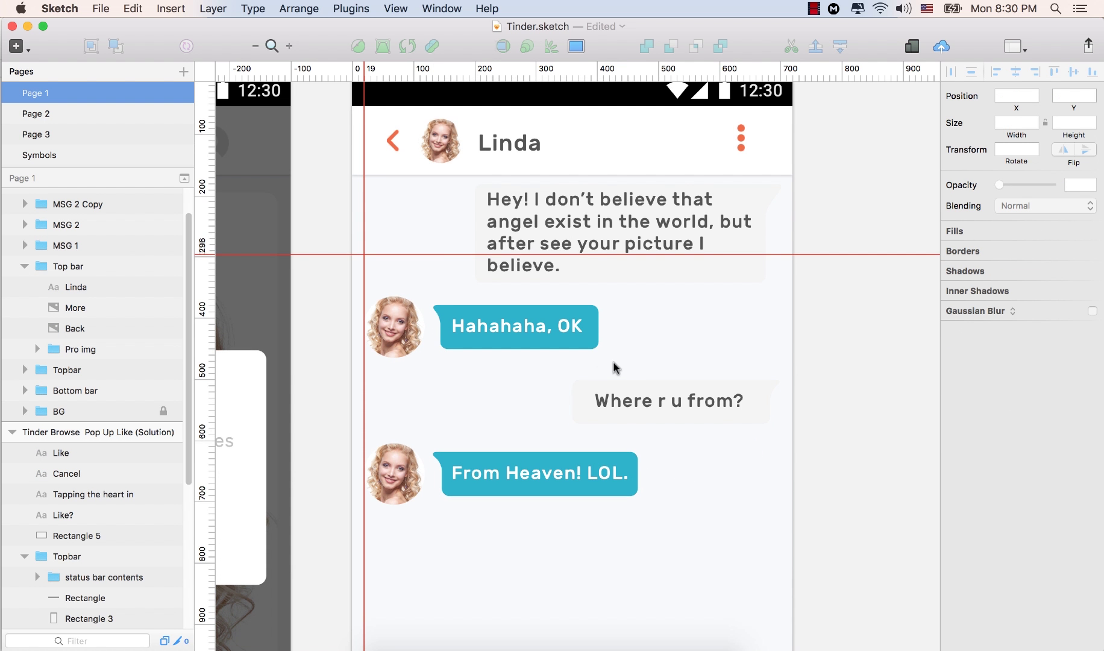
scroll(597, 362, "down", 3)
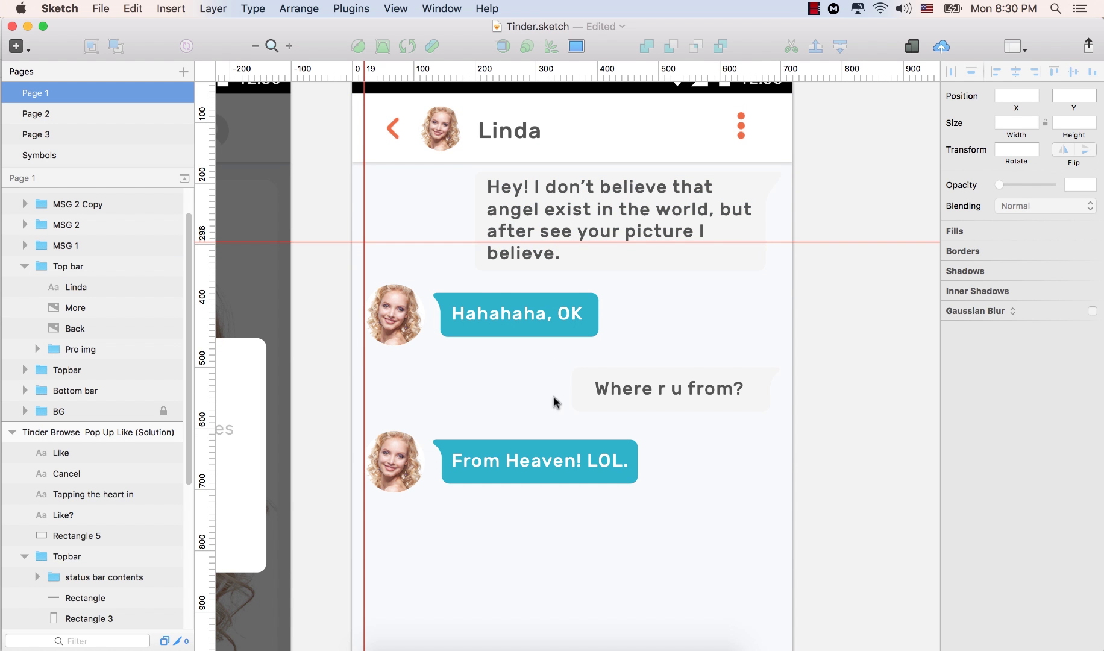
scroll(592, 493, "down", 4)
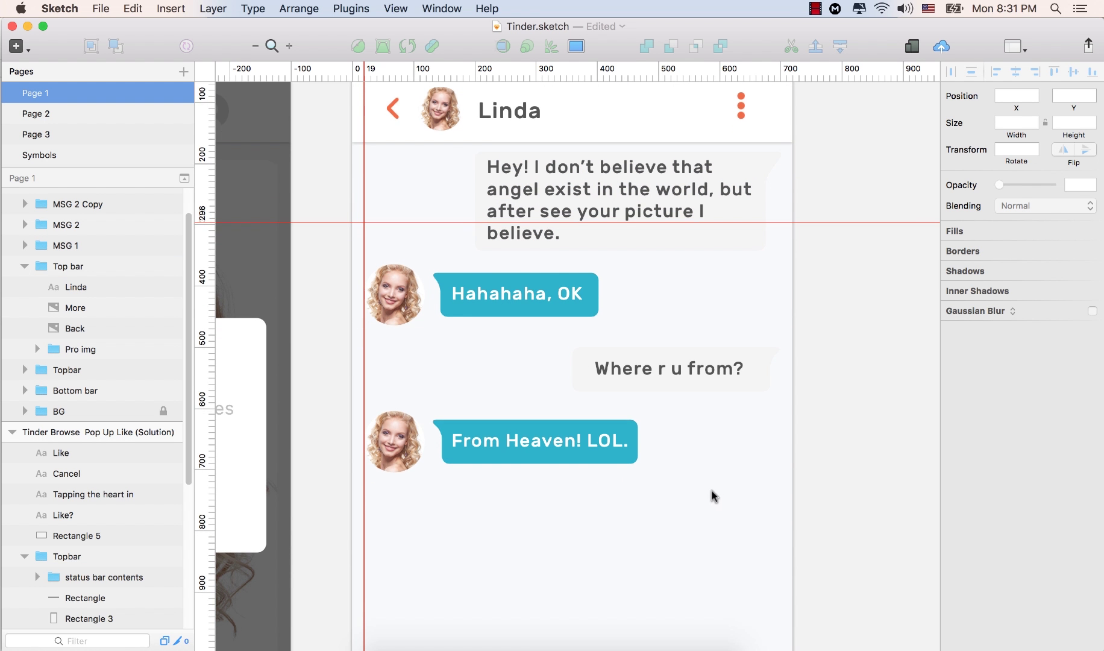
scroll(712, 496, "down", 8)
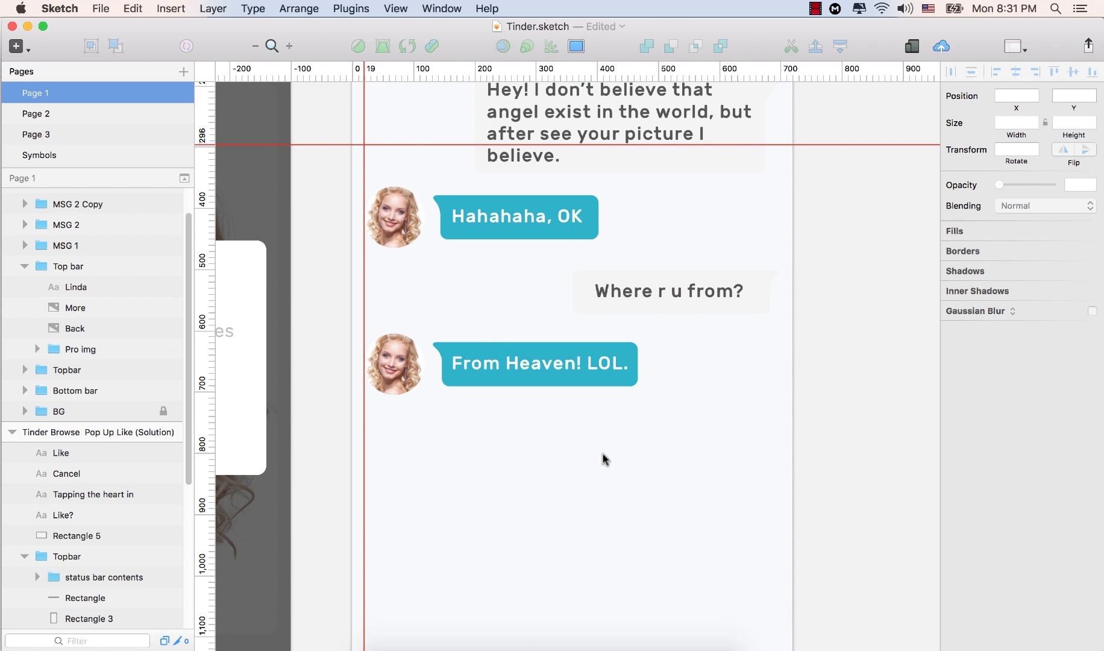
key("super+1")
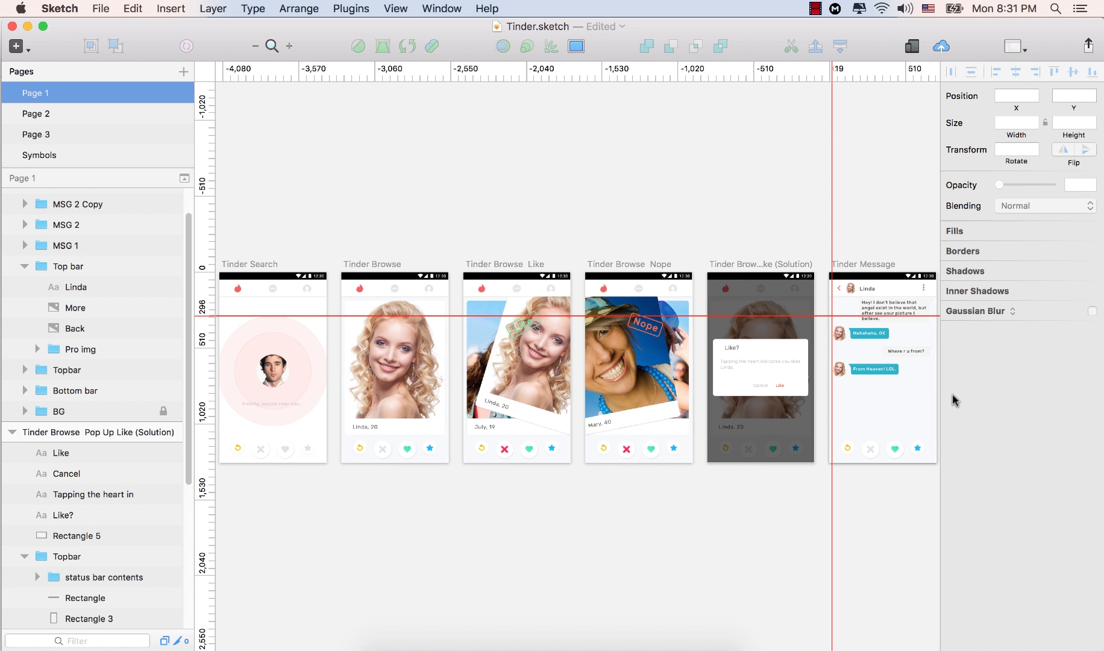
left_click(902, 403)
mouse_move(903, 402)
left_mouse_down()
mouse_move(476, 323)
mouse_move(507, 341)
left_mouse_up()
left_click(492, 339)
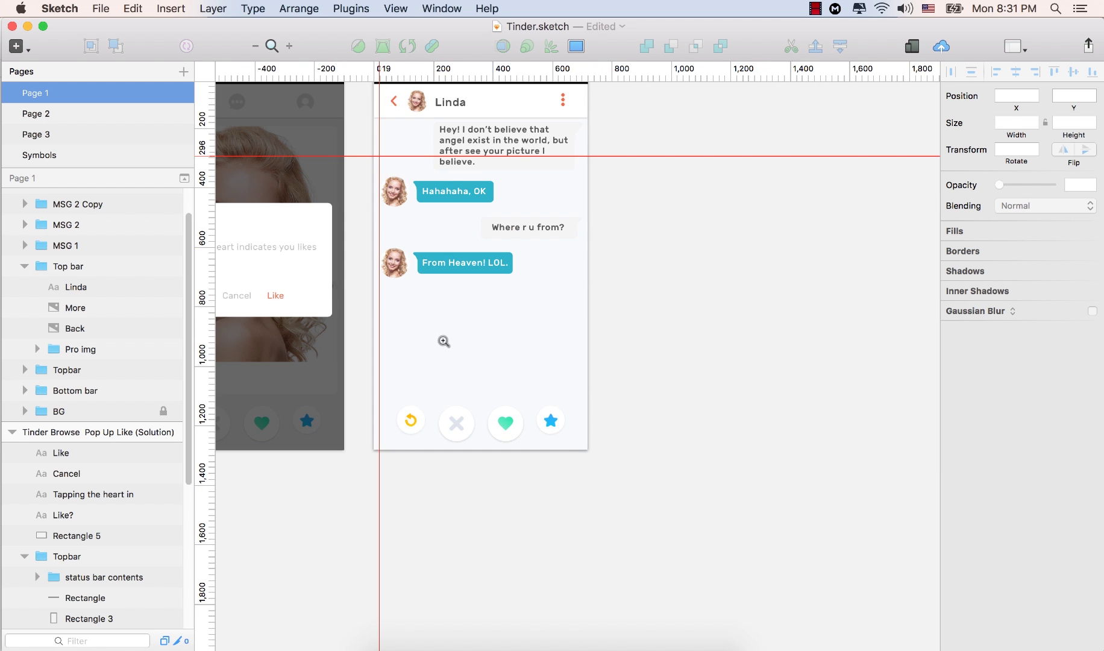
left_click(74, 391)
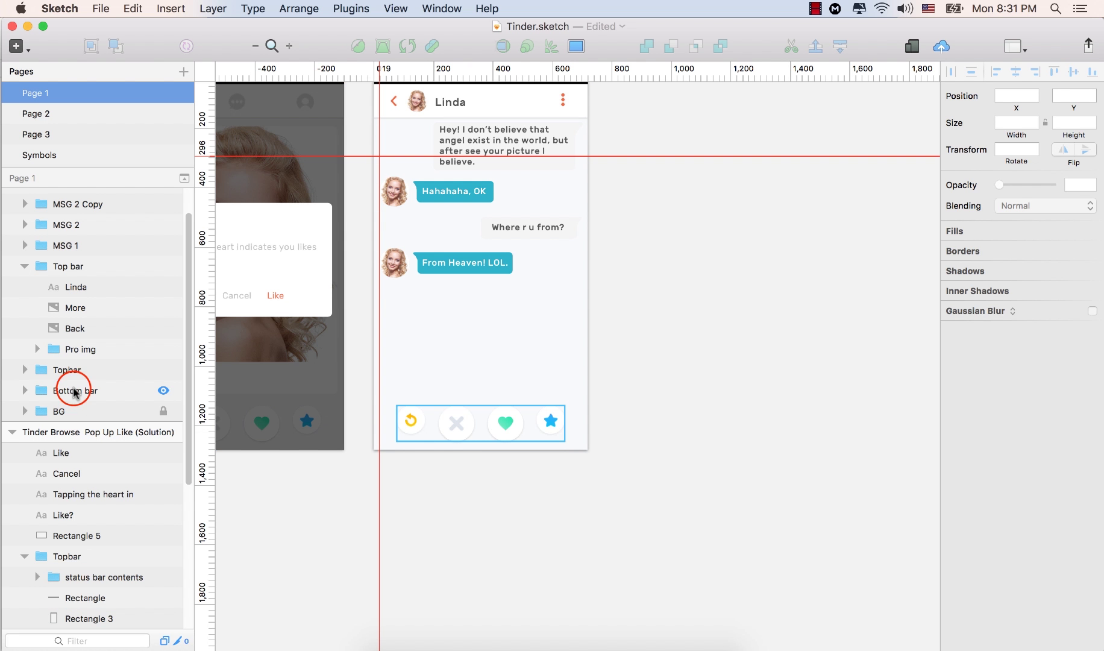
left_click(163, 392)
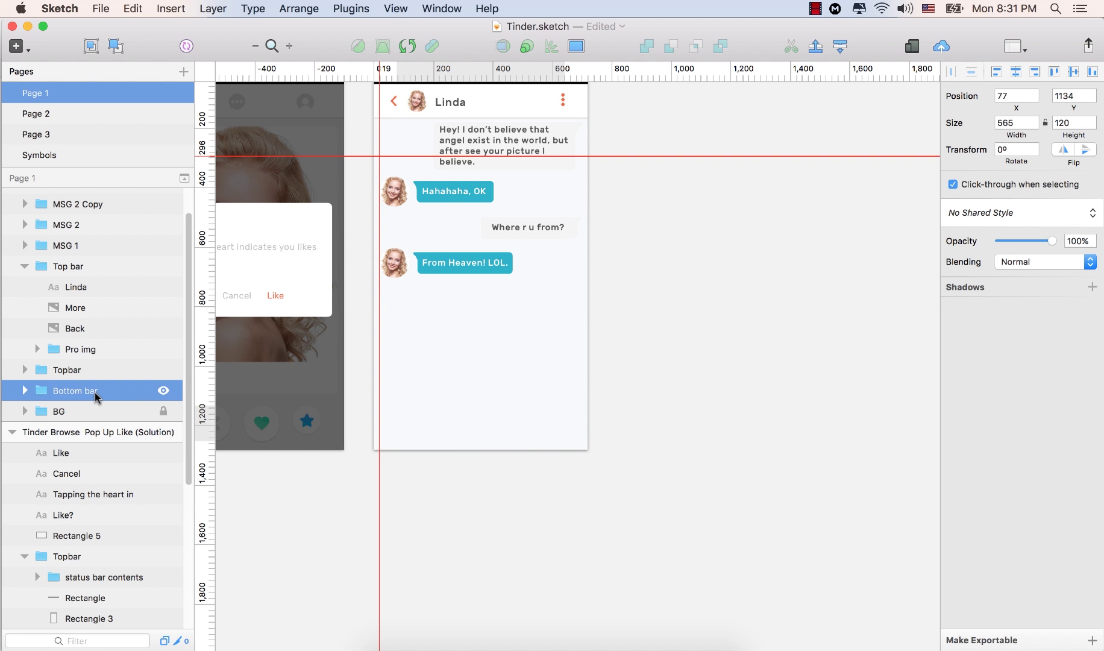
key("Delete")
left_click(517, 339)
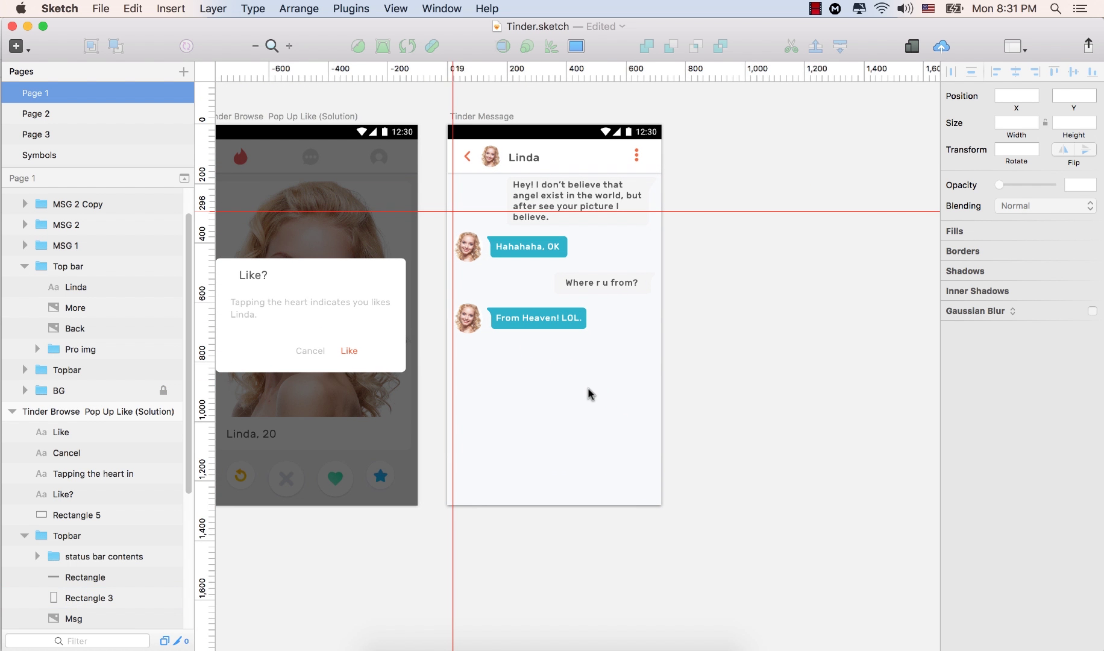
left_click(894, 257)
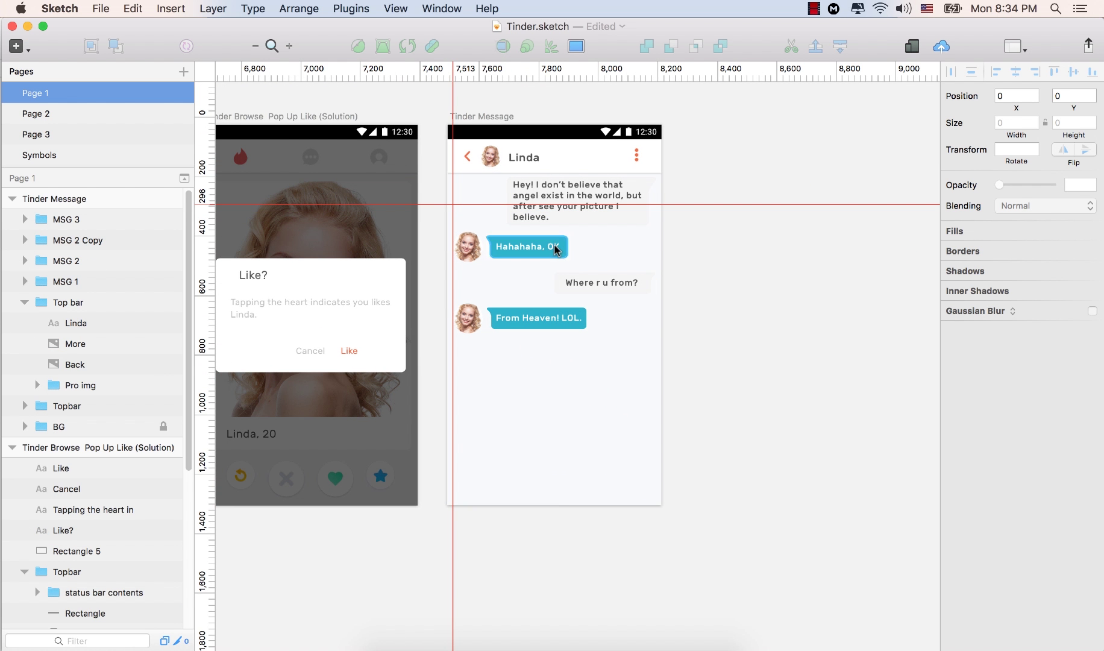
Move the MSG 2 group down to Y 374
left_click(68, 261)
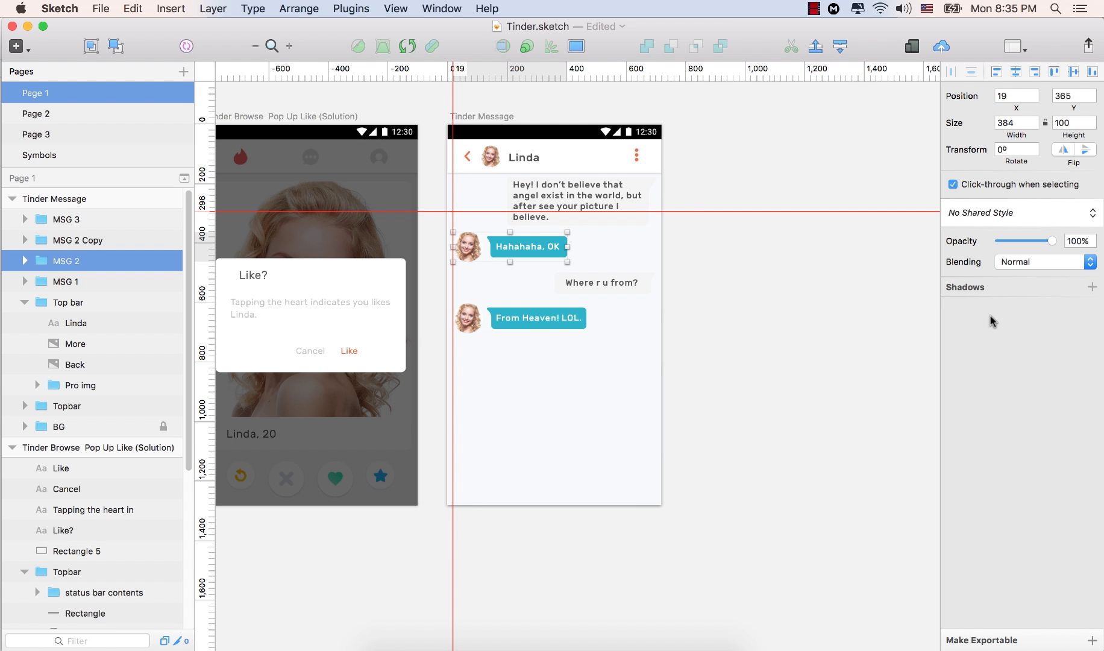
key("Down")
key("Down")
key("Down")
key("Down")
key("Down")
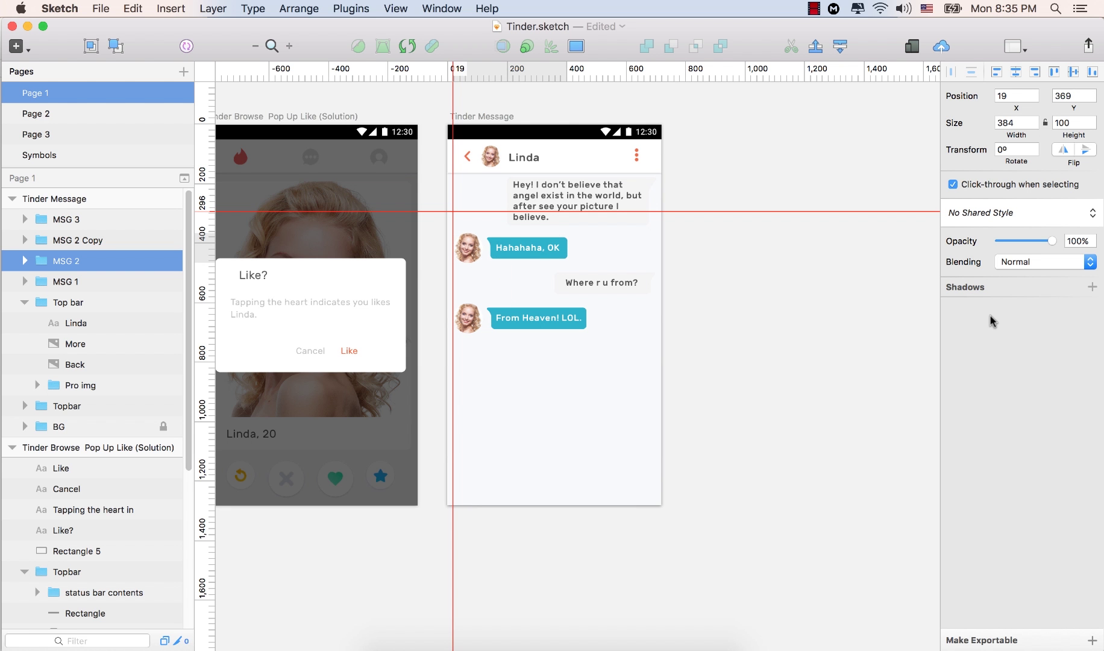
key("Down")
key("Down")
key("Down")
key("Down")
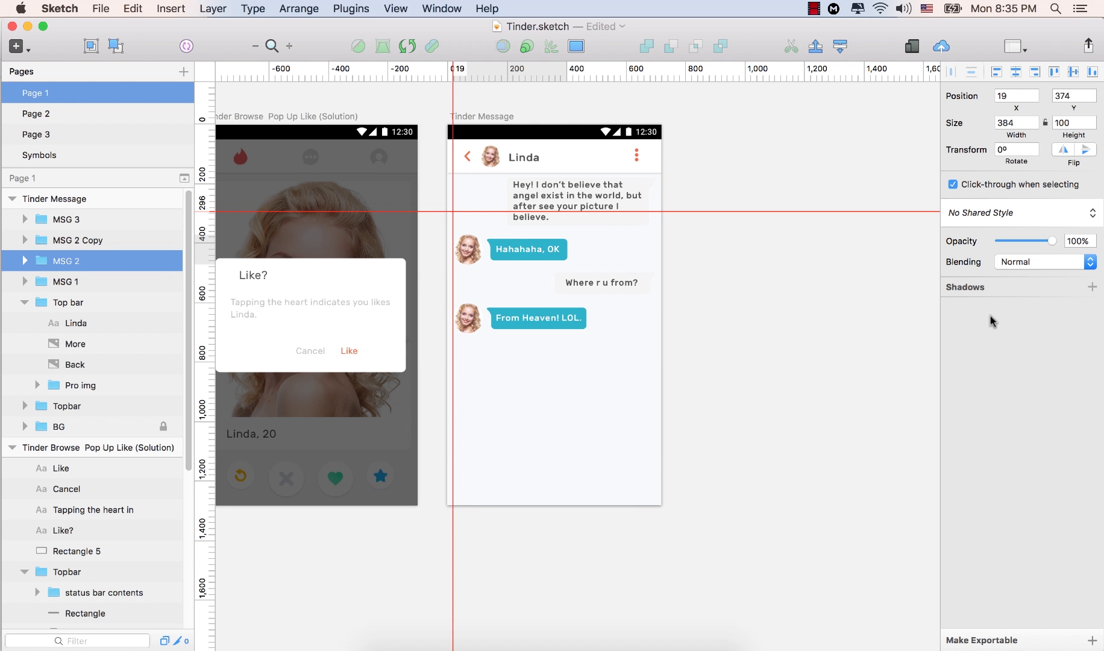
Add a "2 Days ago" text just below the first message bubble and place it at X 530, Y 350
left_click(611, 208)
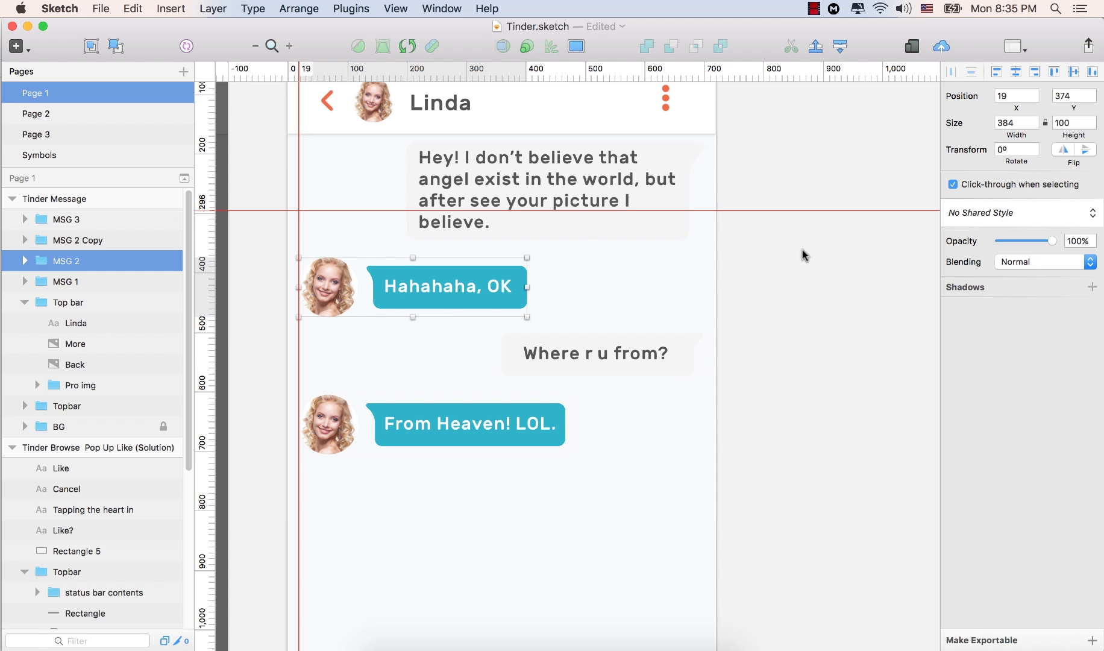
key("t")
left_click(589, 247)
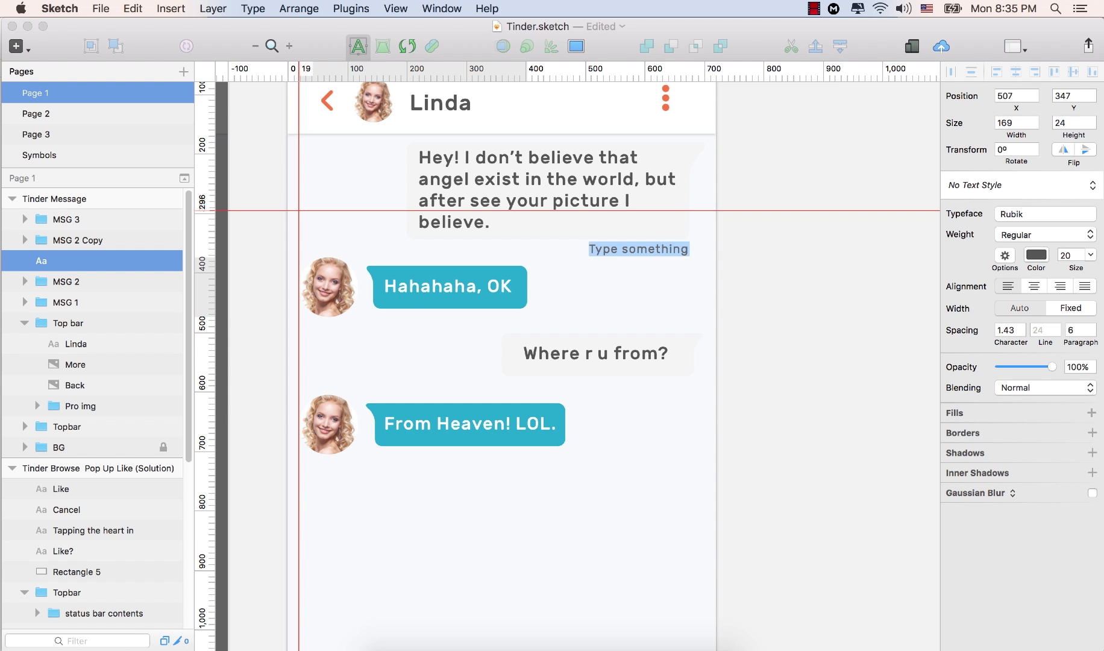
type("2")
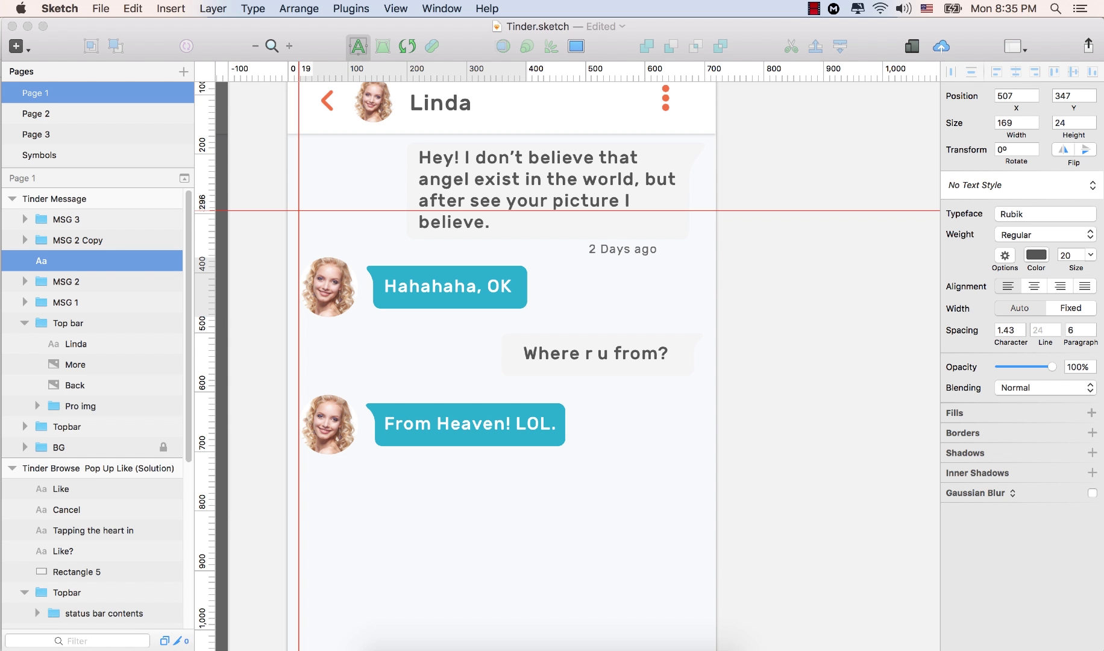
left_click(622, 249)
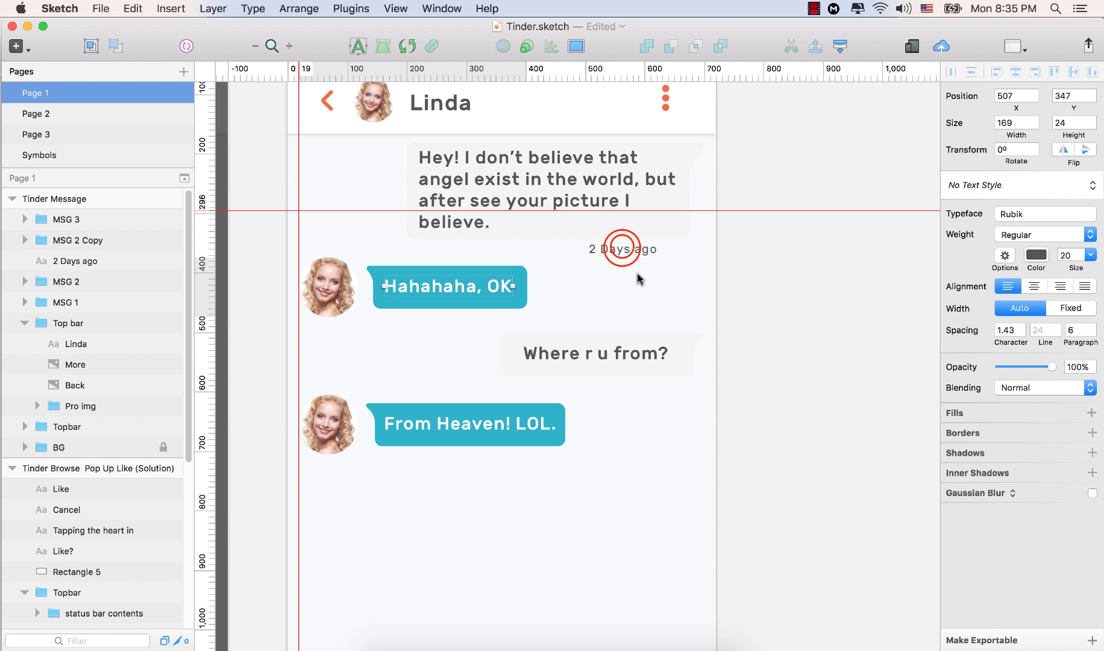
left_click_drag(622, 249, 644, 252)
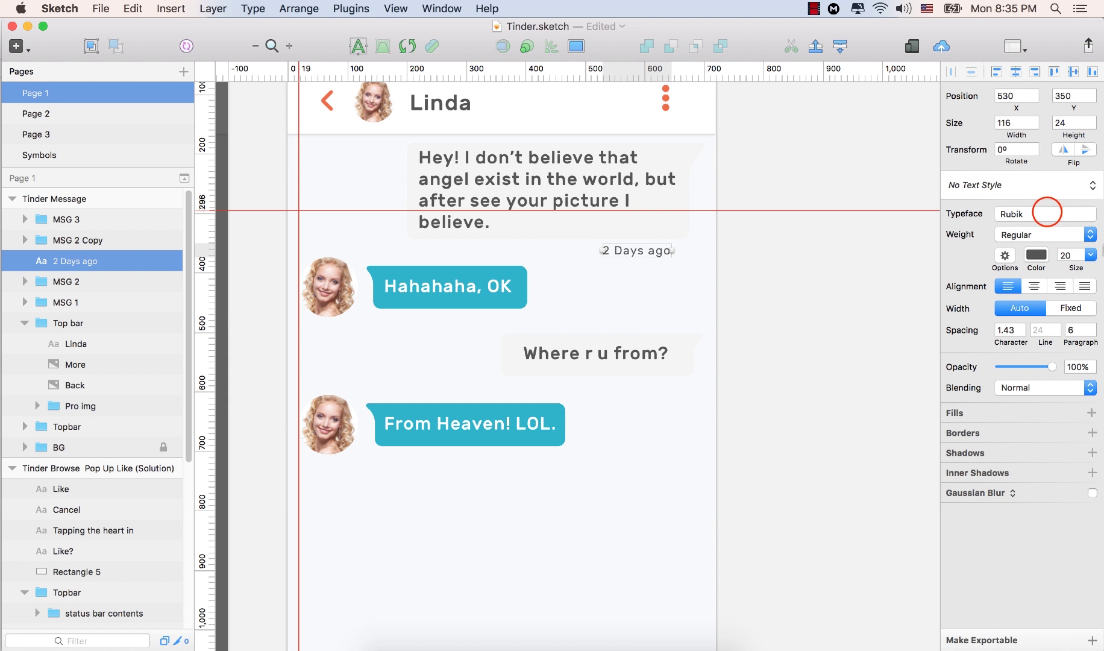
left_click(1048, 215)
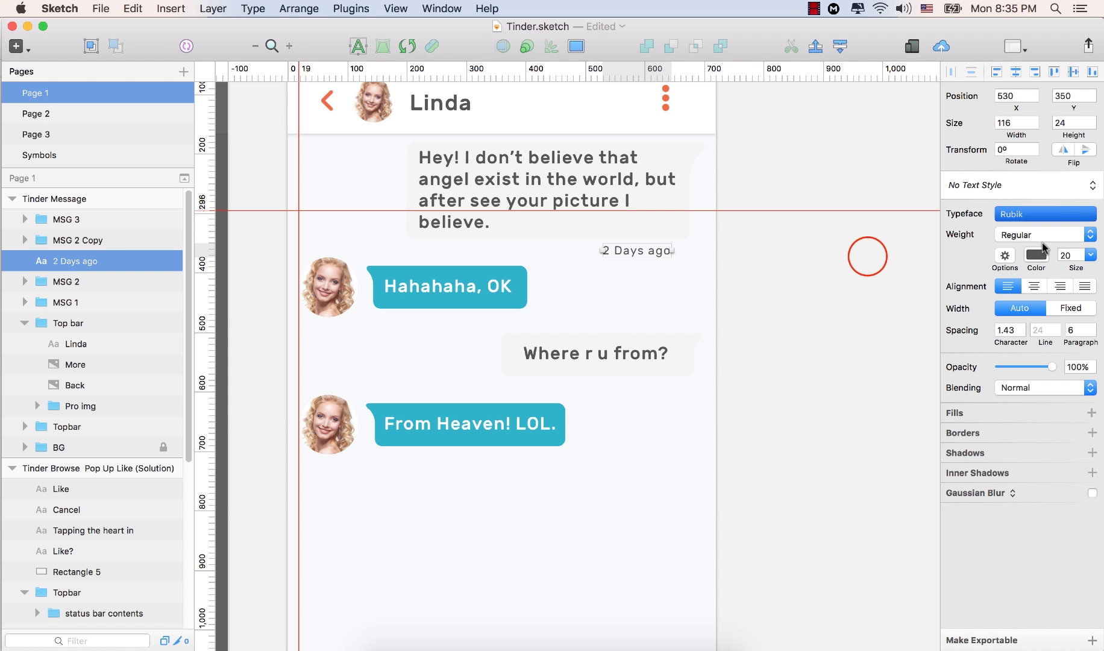
left_click(868, 256)
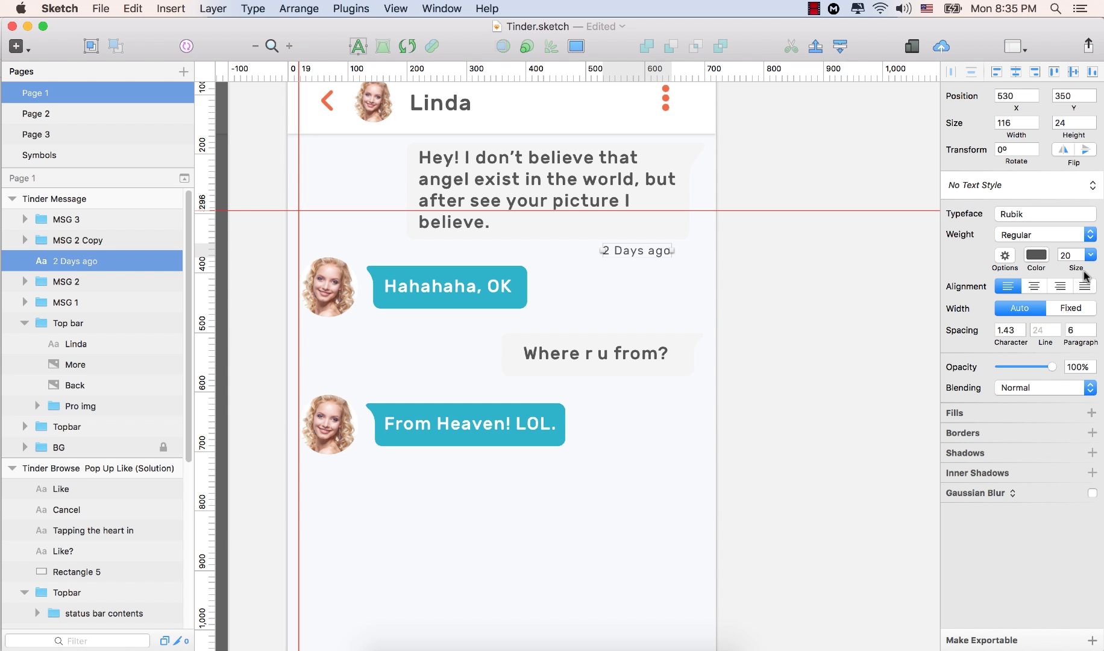
Lighten the "2 Days ago" timestamp's text colour to grey 969696
left_click(1035, 256)
left_click_drag(965, 339, 925, 330)
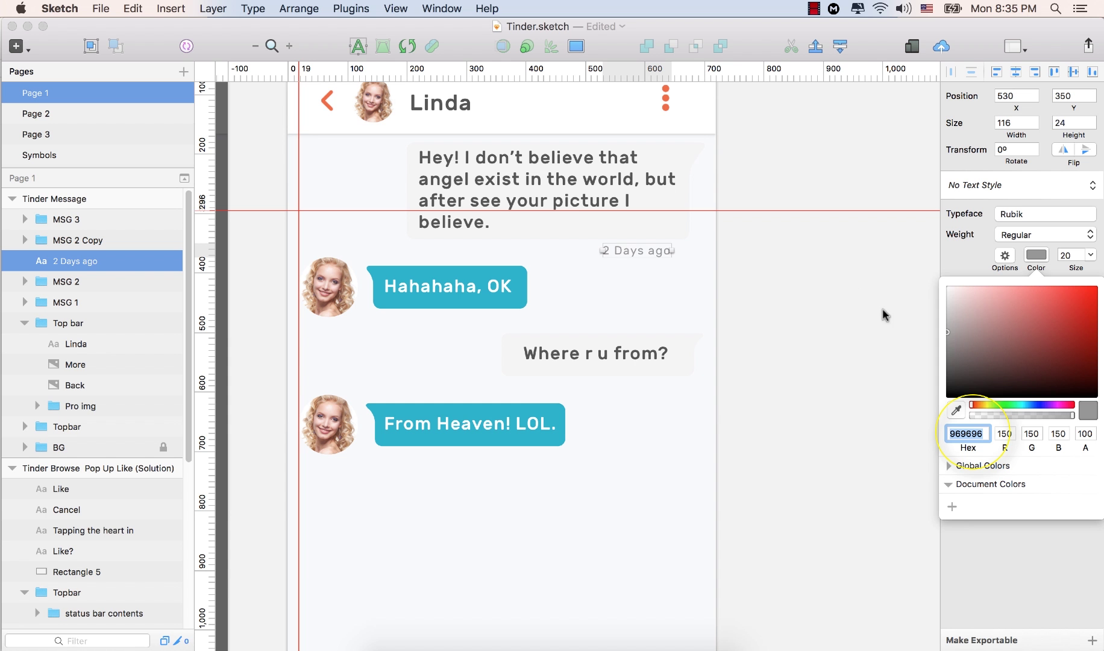
left_click(638, 252)
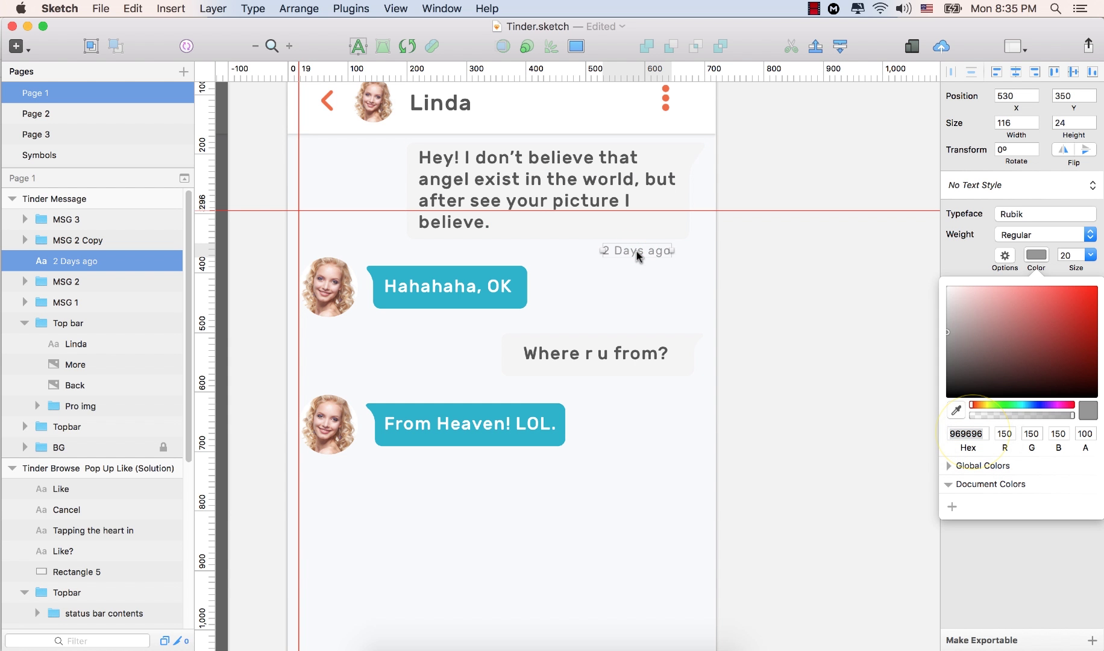
Duplicate the timestamp below the "Hahahaha, OK" bubble at X 153, Y 477 and put the contact's name before "2 Days ago"
key("alt")
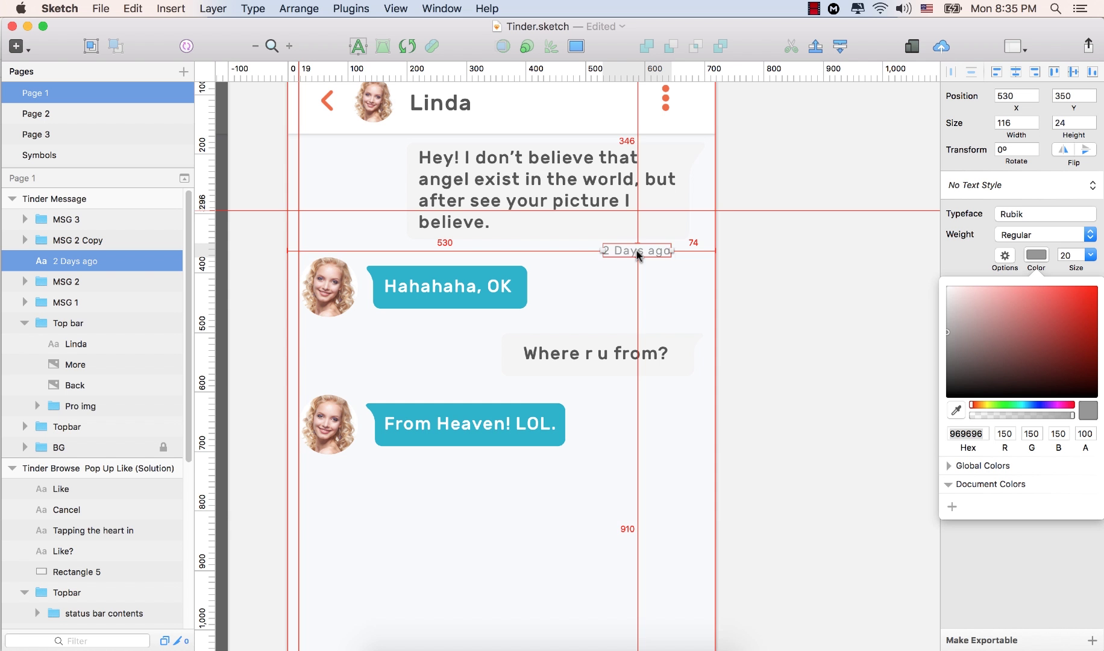
left_click(643, 253)
left_click_drag(643, 253, 420, 329)
double_click(420, 328)
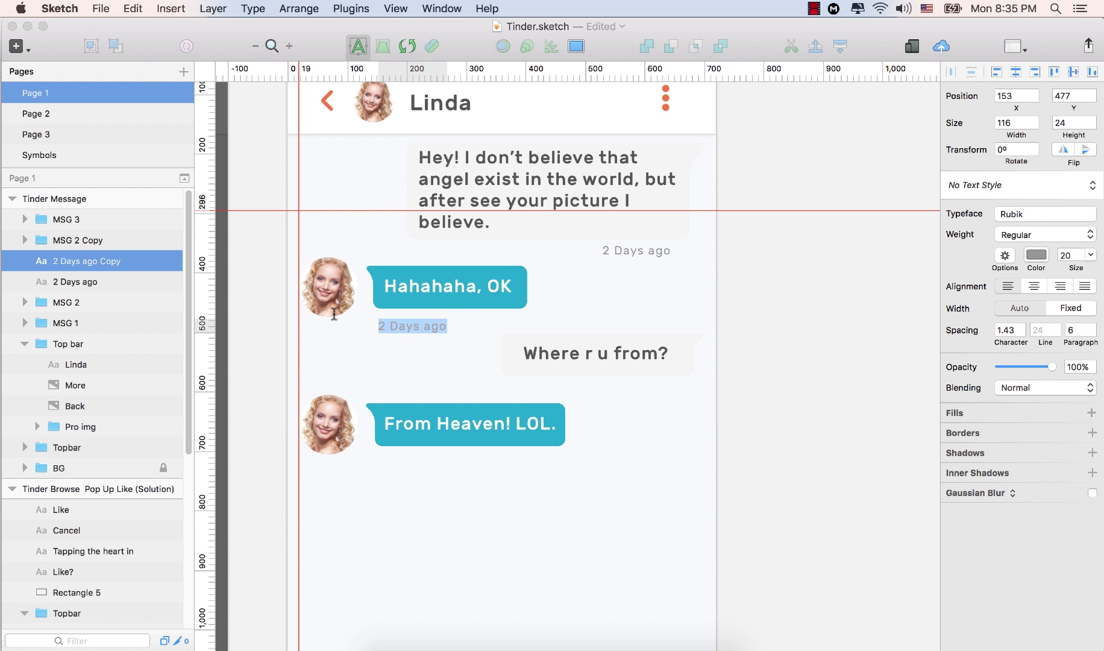
type("Linda")
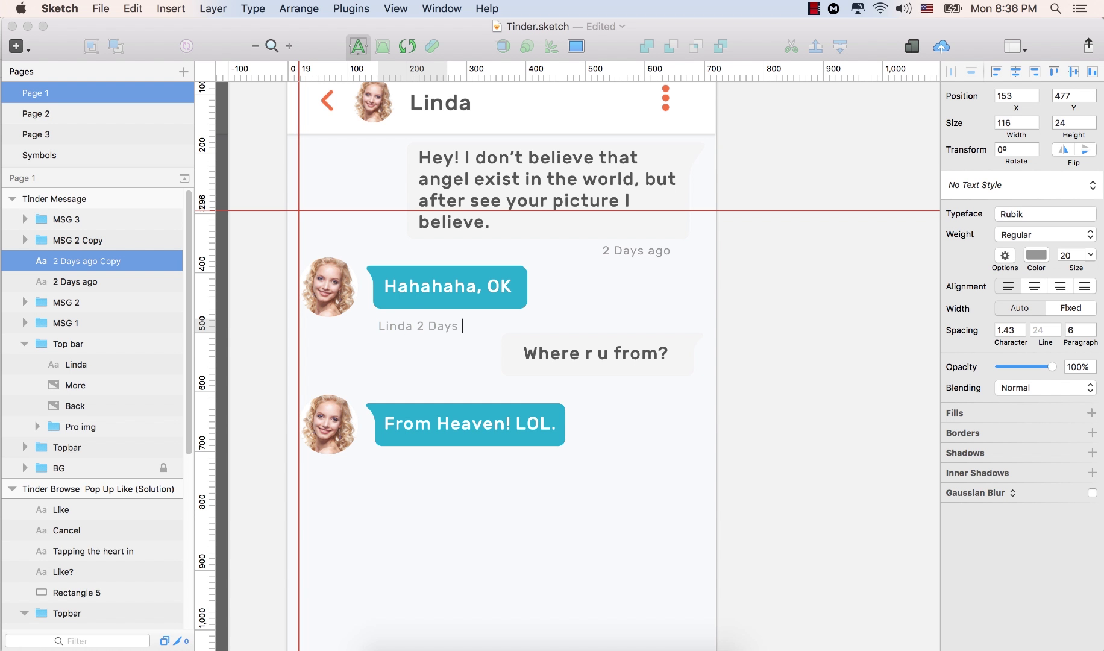
Darken only the contact's name in the duplicated timestamp to grey 6F6F6F
left_click_drag(413, 326, 370, 326)
left_click(1038, 258)
left_click(948, 333)
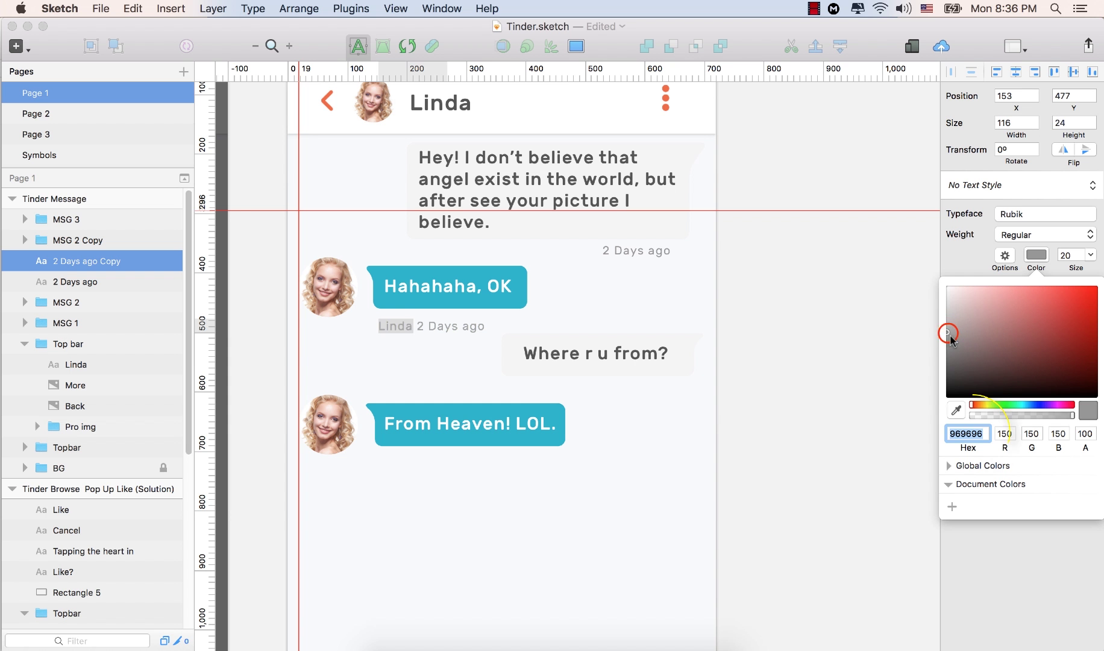
mouse_move(950, 339)
left_mouse_down()
mouse_move(923, 365)
mouse_move(951, 369)
mouse_move(931, 357)
left_mouse_up()
left_click(829, 291)
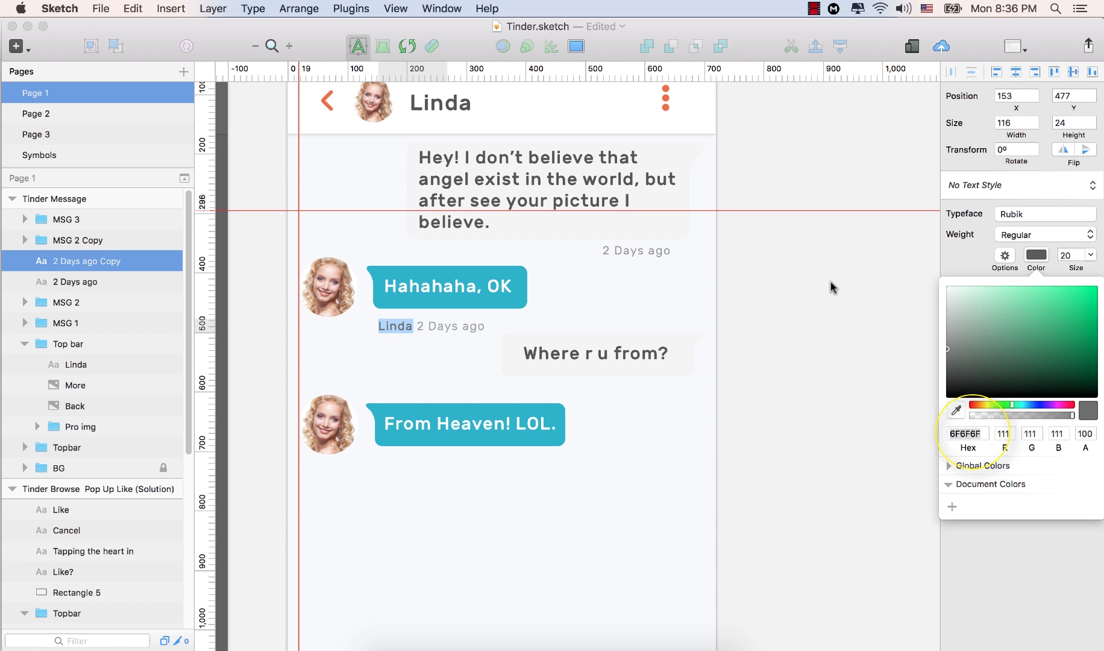
left_click(589, 298)
Duplicate the name and "2 Days ago" label below the "From Heaven! LOL." bubble, at X 153, Y 705
left_click(443, 326)
left_click(447, 328)
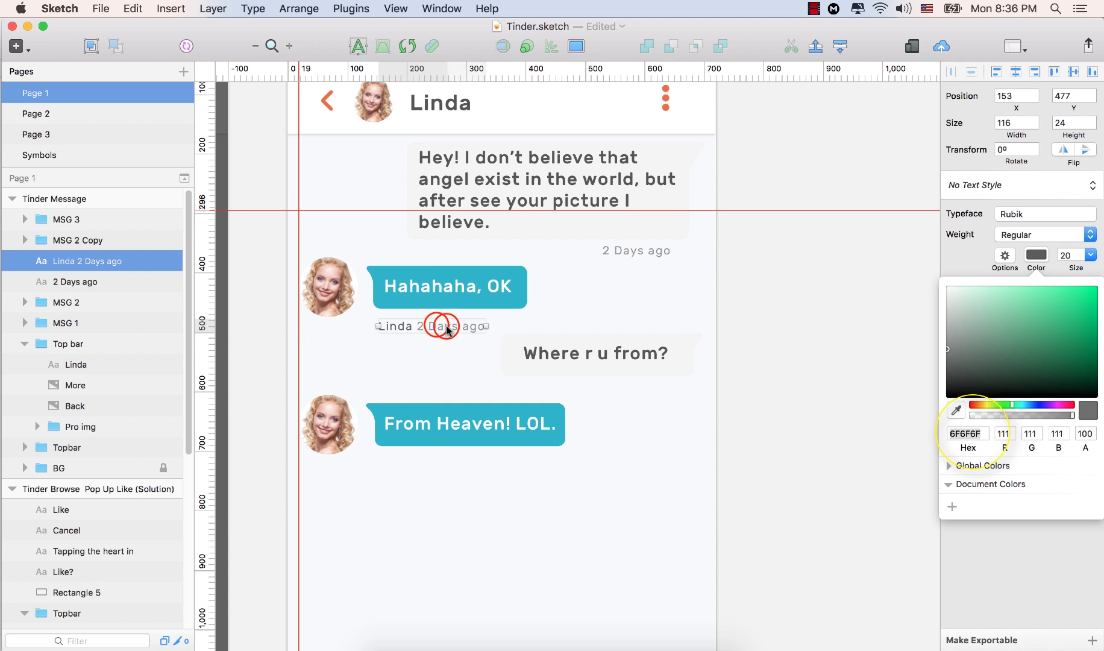
left_click(437, 326)
left_click(437, 326)
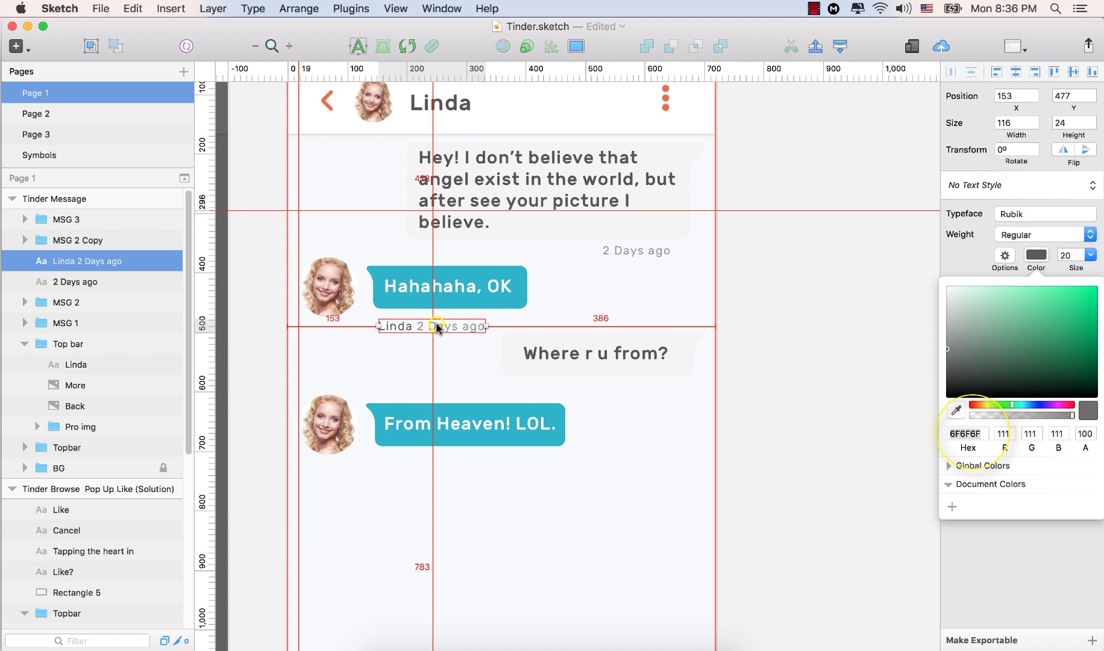
left_click_drag(437, 326, 431, 465)
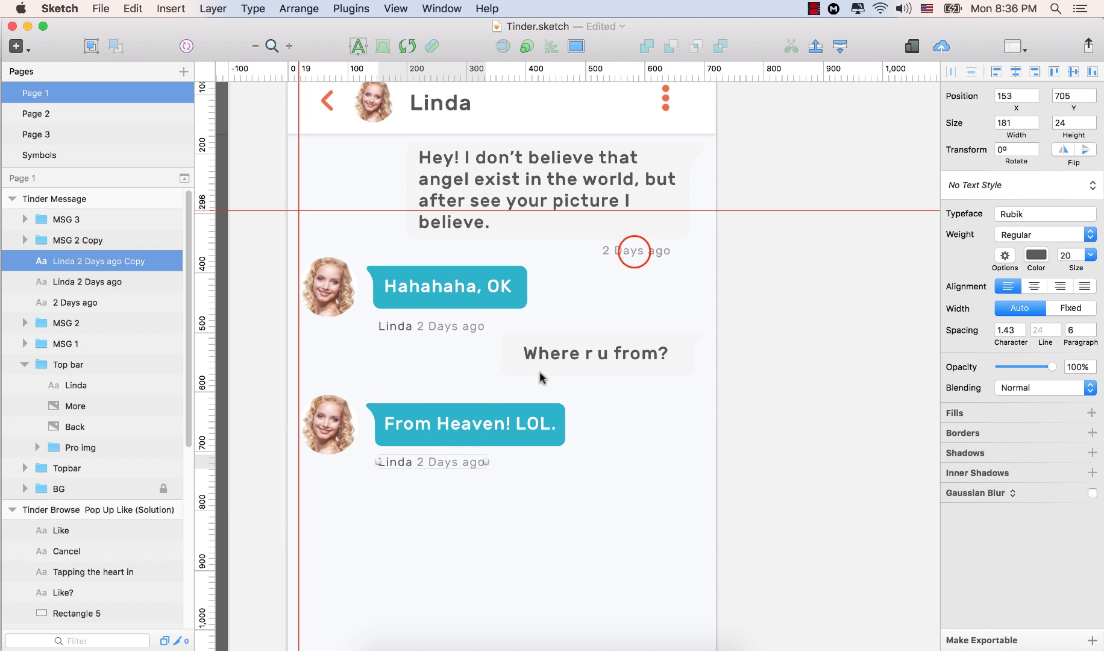
Duplicate the plain "2 Days ago" timestamp below the "Where r u from?" bubble, at X 530, Y 581
left_click(634, 250)
key("alt")
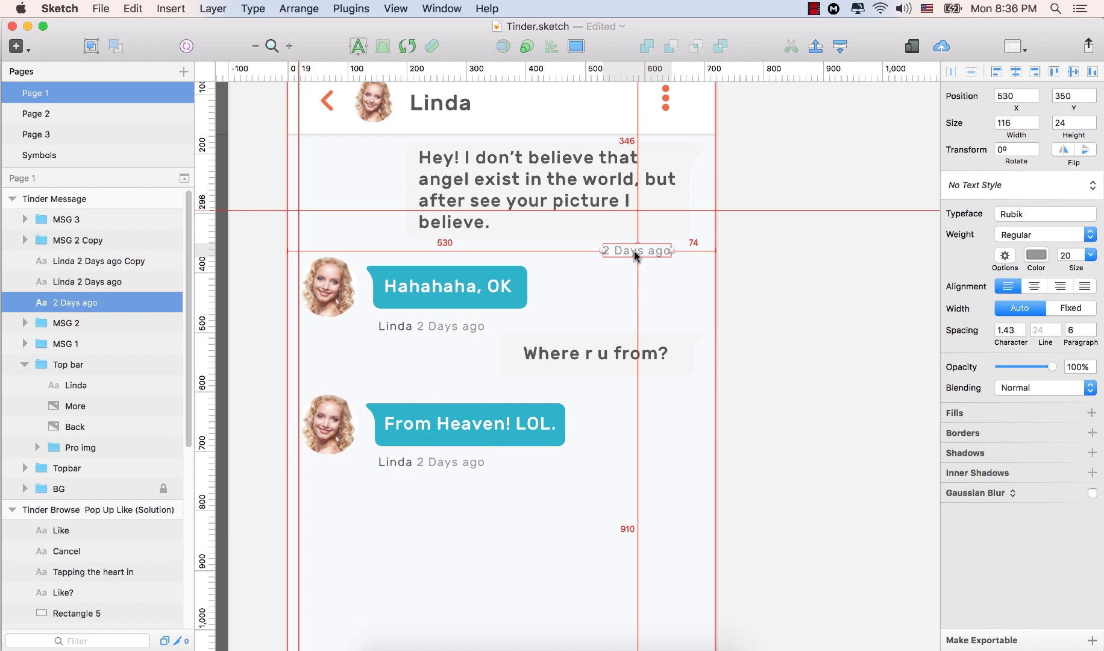
left_click_drag(634, 251, 634, 391)
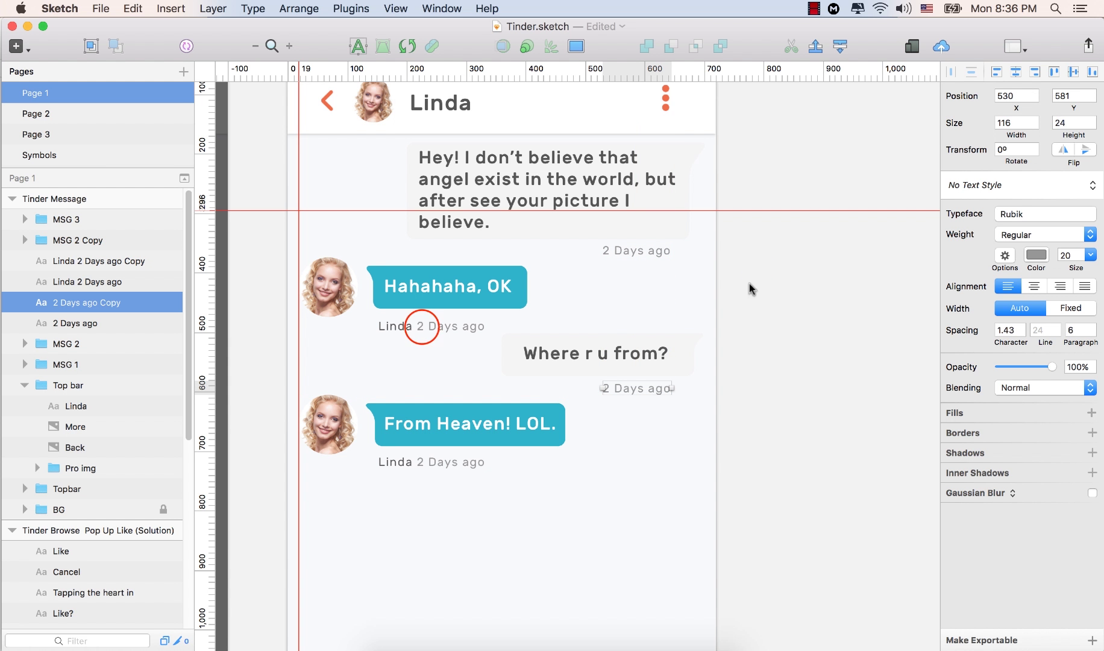
Nudge the name and timestamp label under "Hahahaha, OK" slightly up and right to line up with the bubble's text
left_click(419, 327)
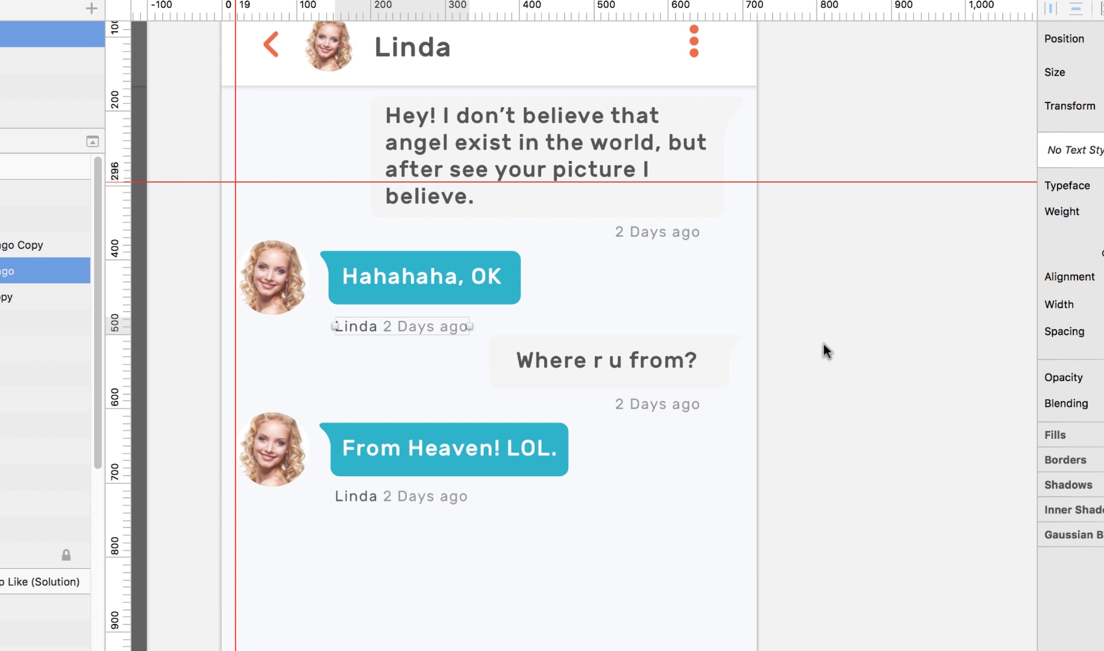
key("Up")
key("Up")
key("Up")
key("Up")
key("Up")
key("Up")
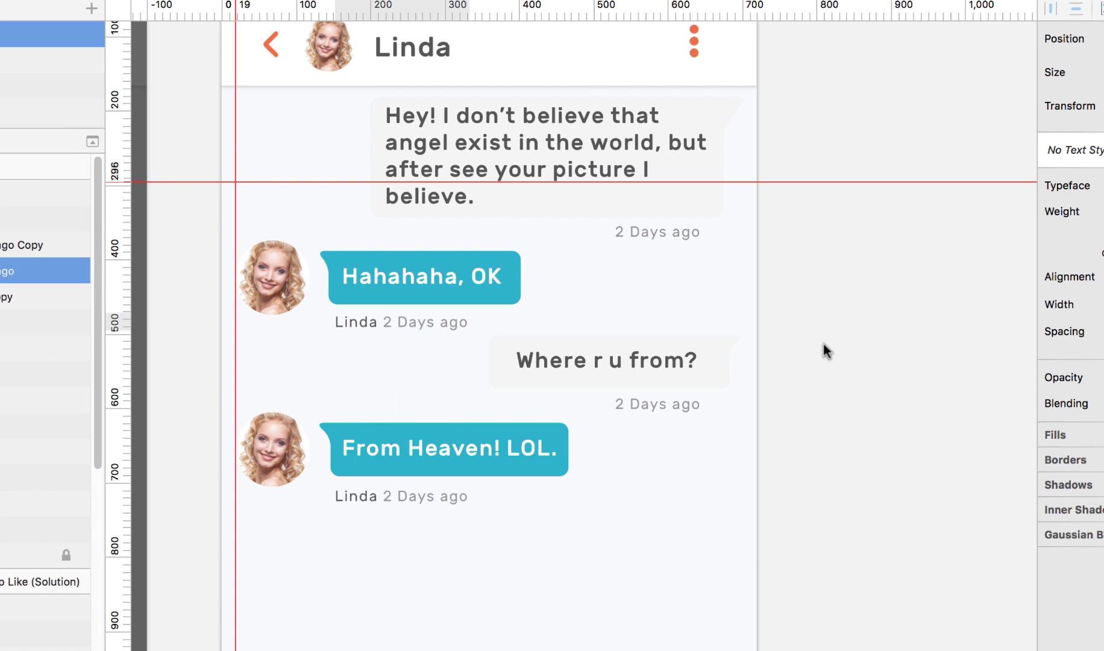
key("Right")
key("Right")
key("Right")
key("Right")
key("Right")
key("Right")
key("Up")
key("Up")
key("Up")
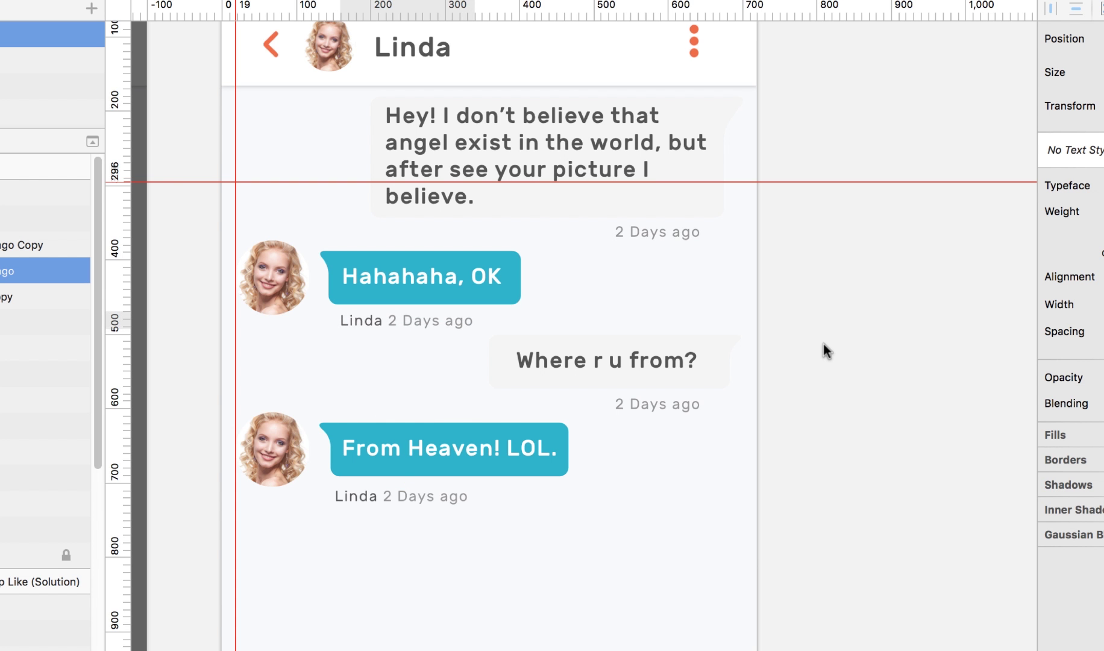
key("Down")
key("Down")
key("Right")
key("Right")
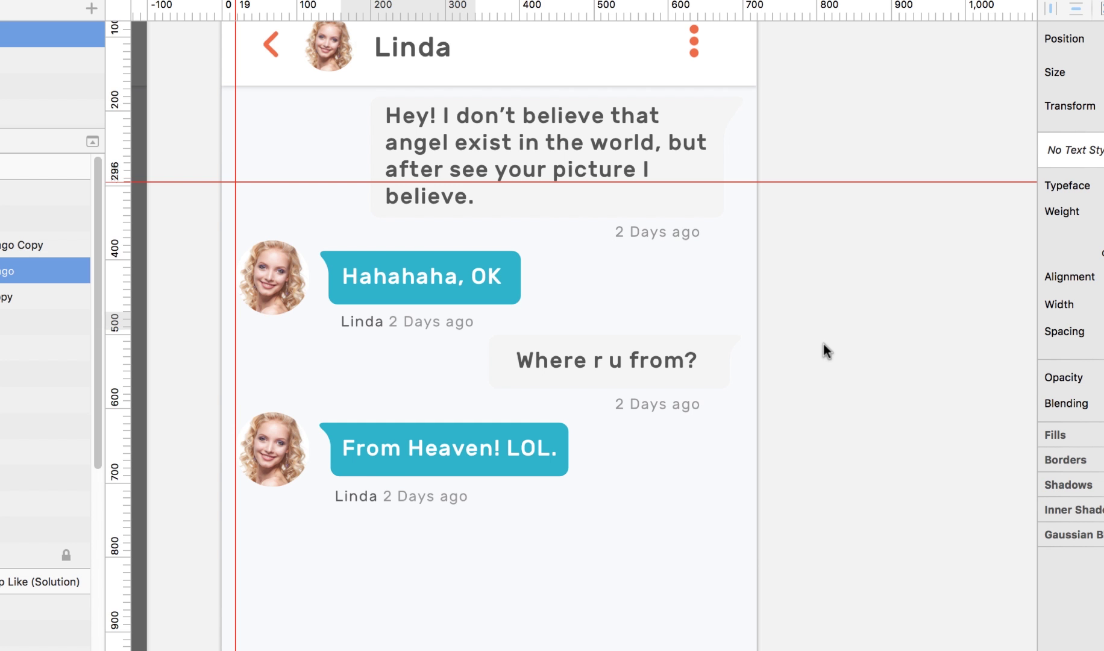
key("Up")
key("Right")
Nudge the name and timestamp label under "From Heaven! LOL." to X 169, Y 703
left_click(384, 495)
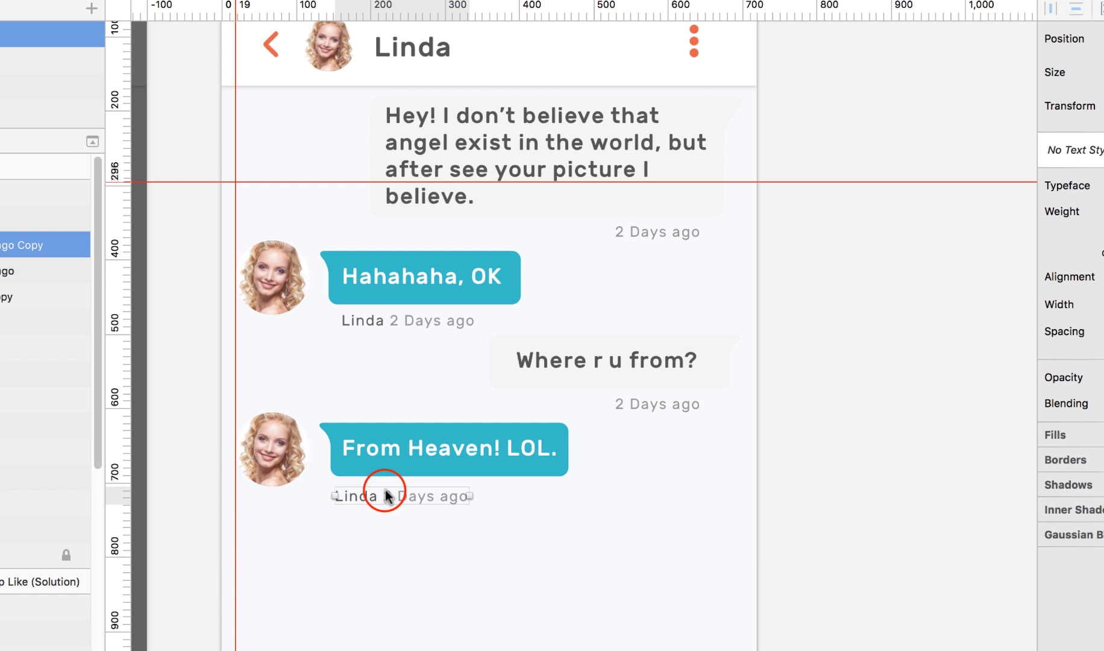
key("Right")
key("Right")
key("Right")
key("Right")
key("Right")
key("Right")
key("Right")
key("Right")
key("Right")
key("Right")
key("Right")
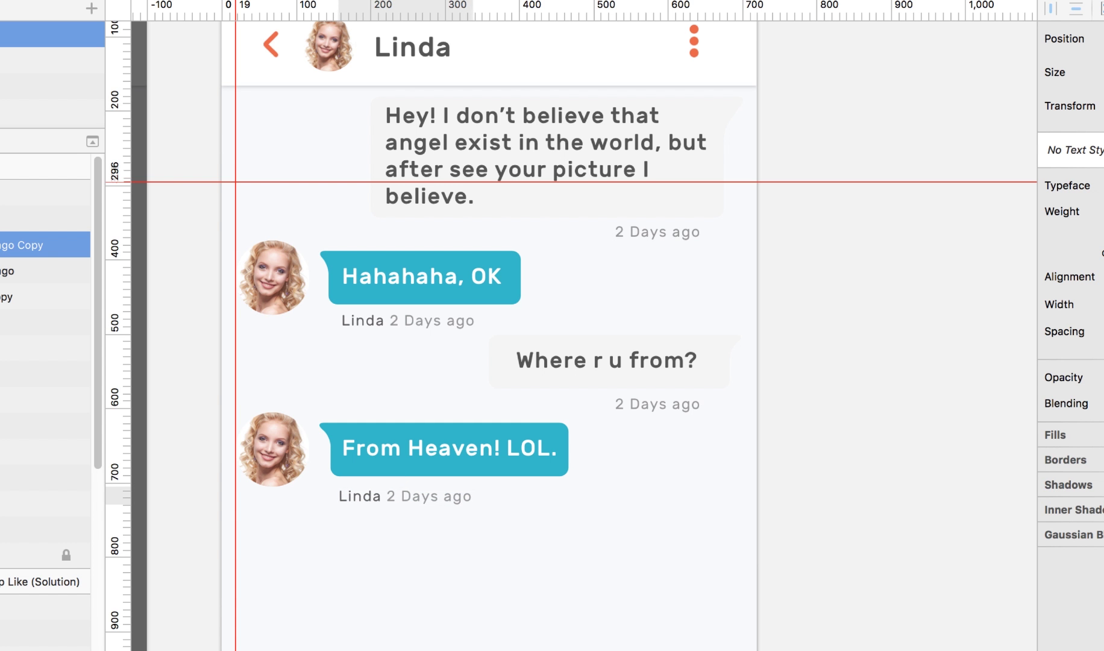
key("Right")
key("Right")
key("Right")
key("Right")
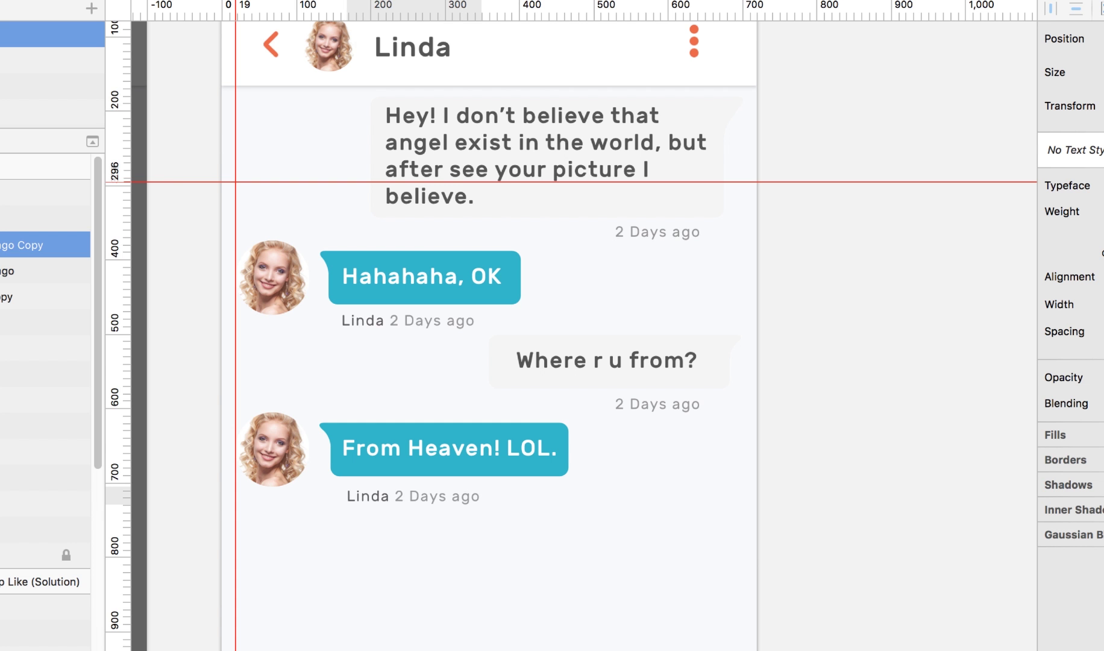
key("Up")
key("Up")
key("Up")
key("Down")
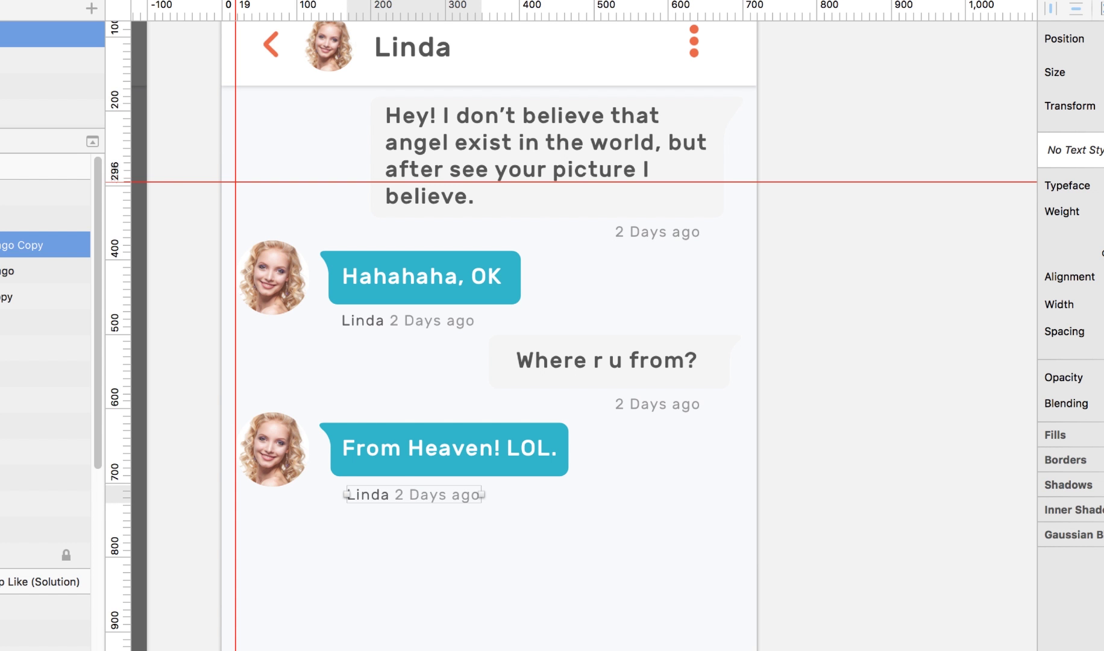
Create a new document from the Material Design template
left_click_drag(597, 598, 633, 294)
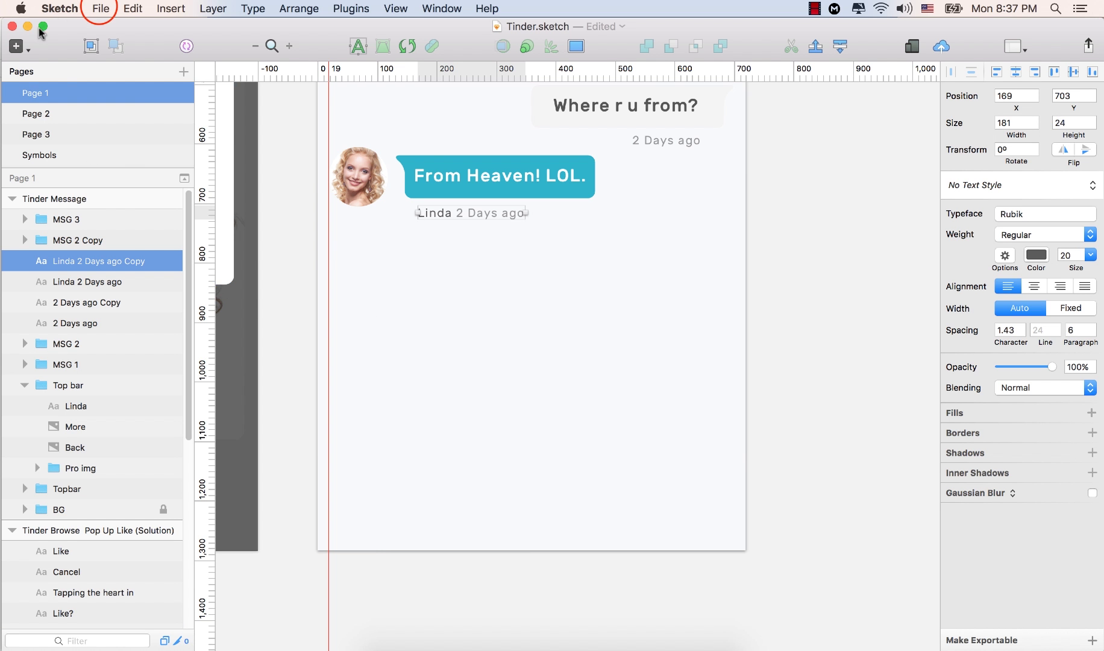
left_click(100, 8)
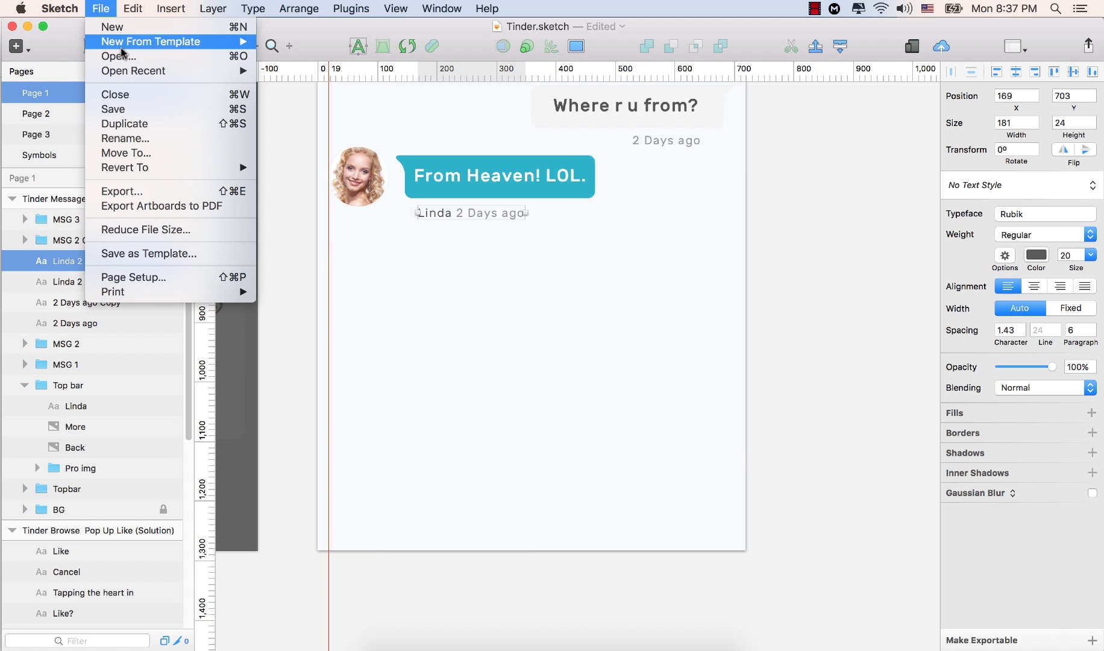
mouse_move(130, 48)
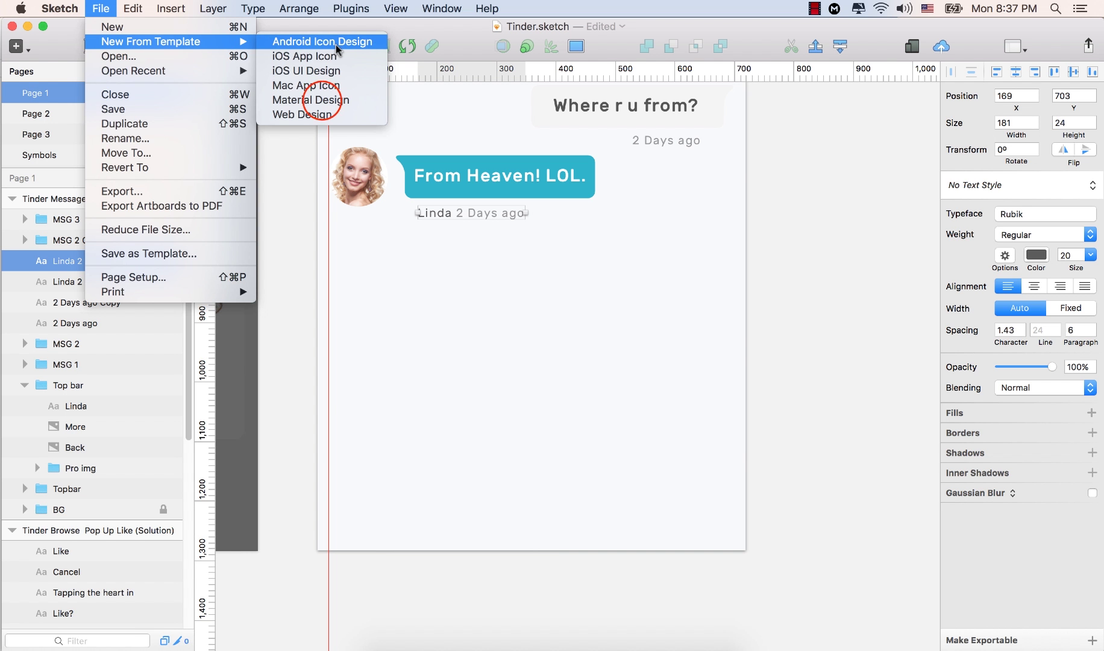
left_click(324, 104)
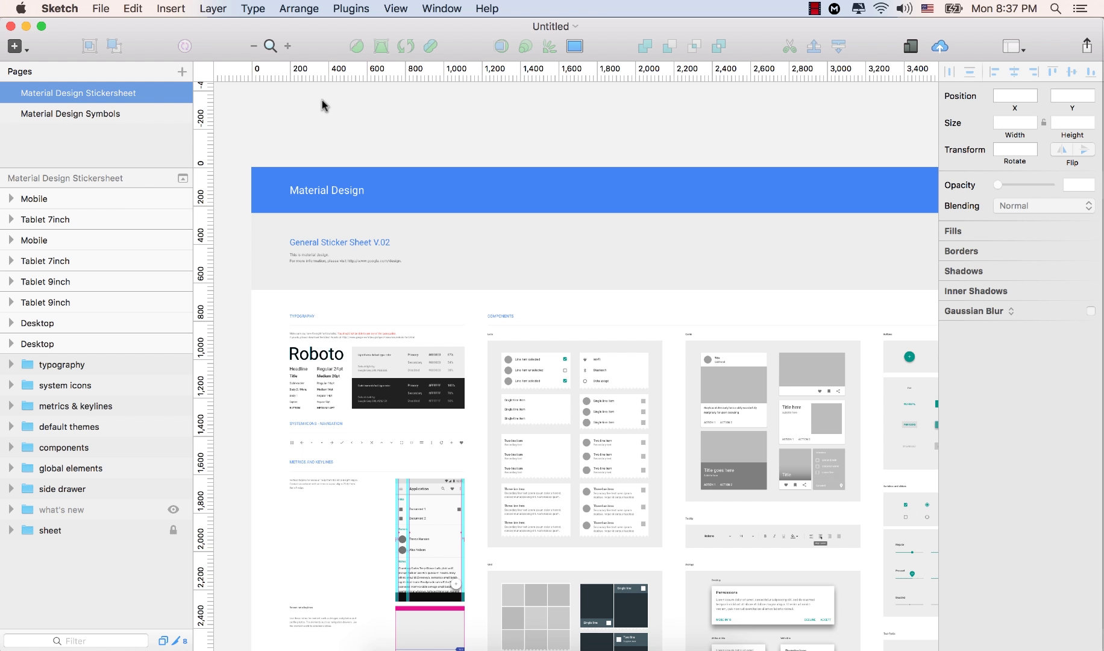
Look through the Material Design sticker sheet for the light and dark keyboard components
left_click(645, 464)
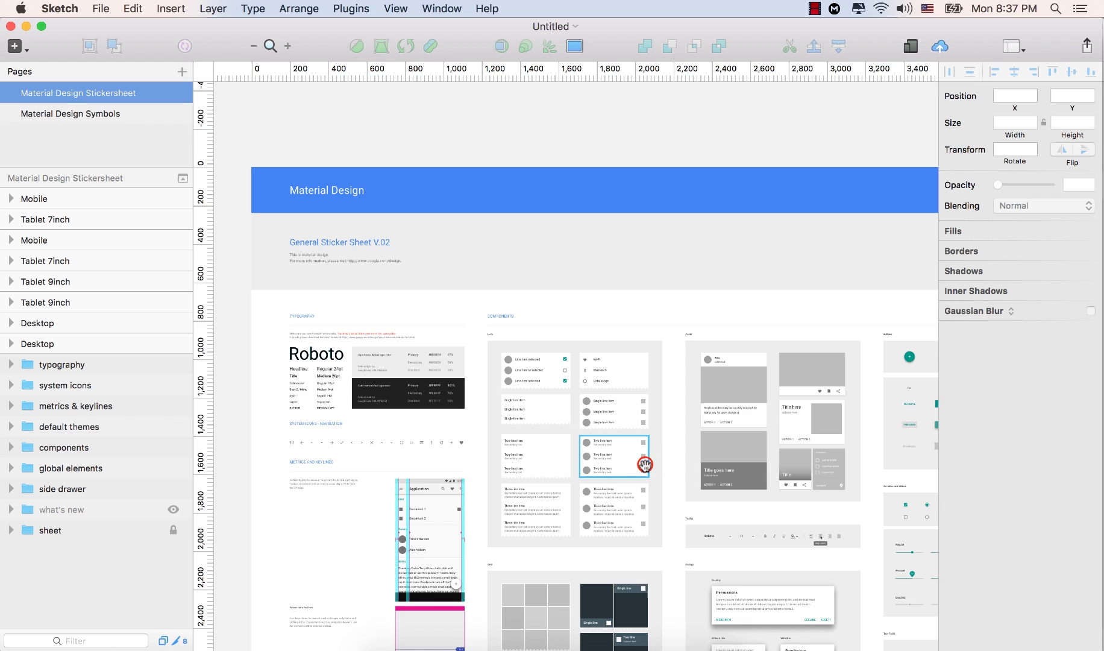
scroll(645, 464, "down", 10)
scroll(693, 434, "right", 10)
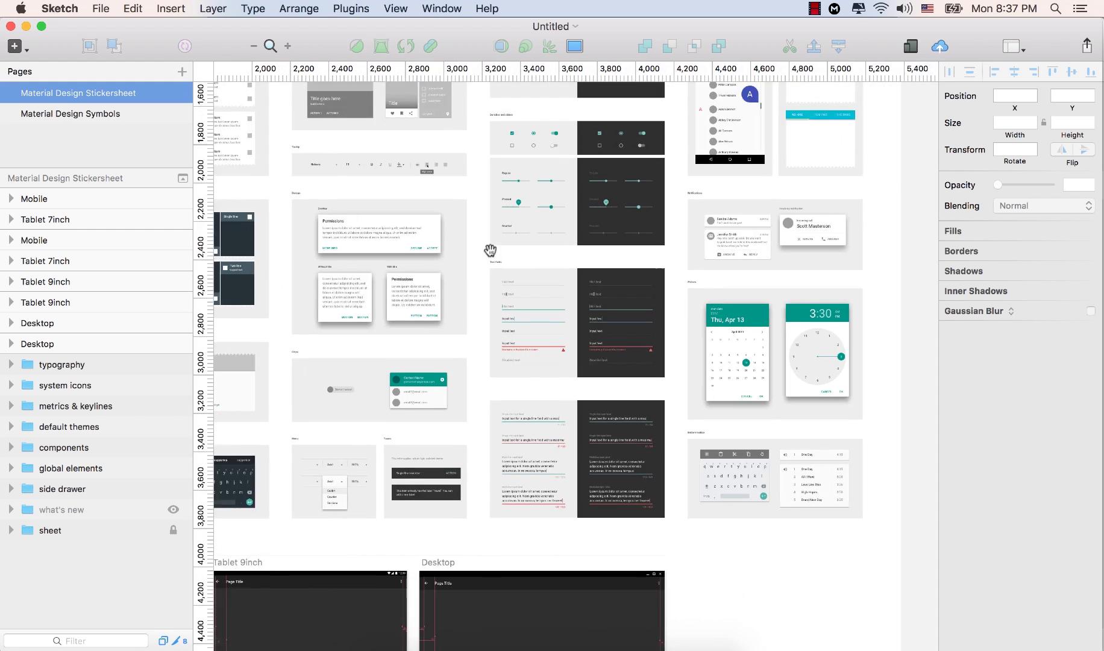
left_click_drag(490, 250, 731, 290)
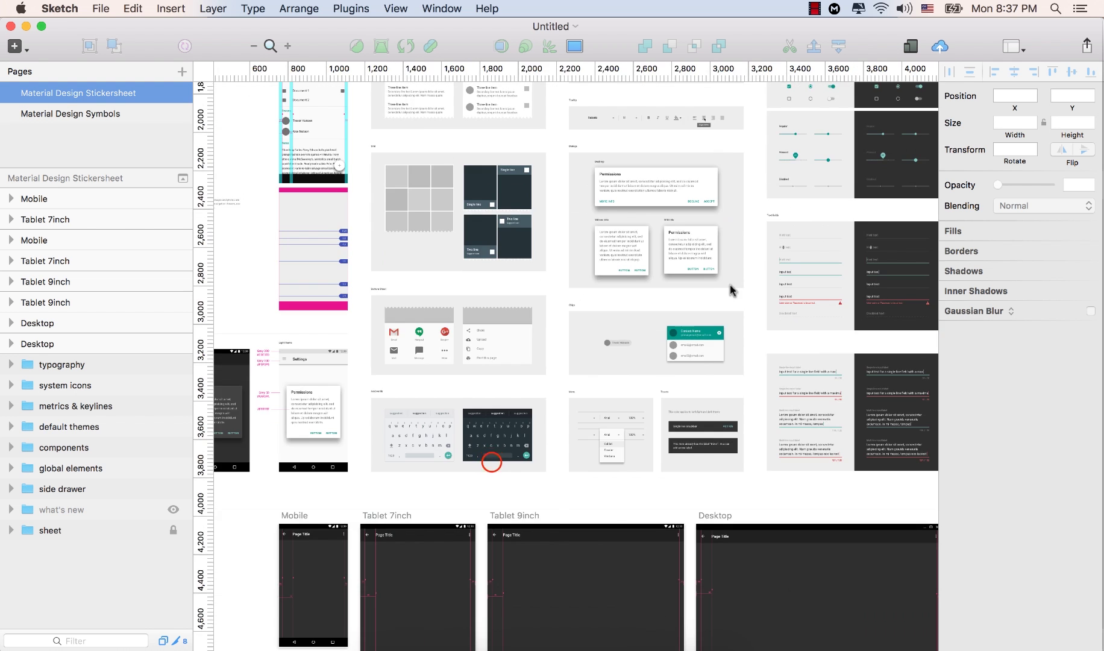
scroll(732, 290, "down", 8)
scroll(731, 290, "right", 4)
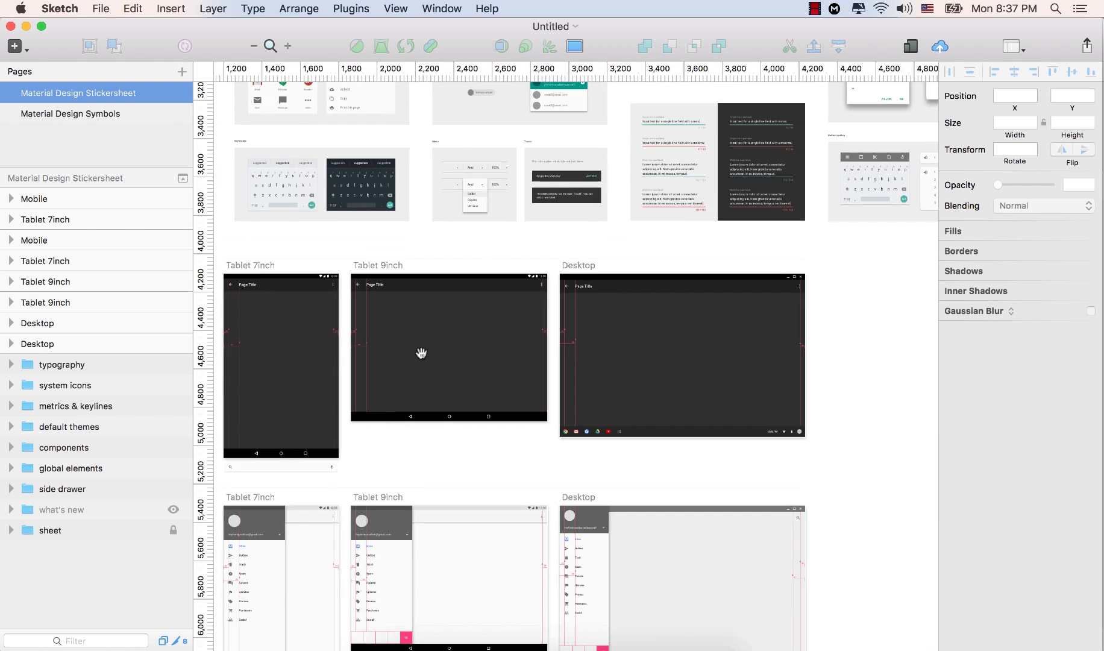
scroll(446, 373, "up", 5)
scroll(446, 374, "left", 3)
left_click(476, 400)
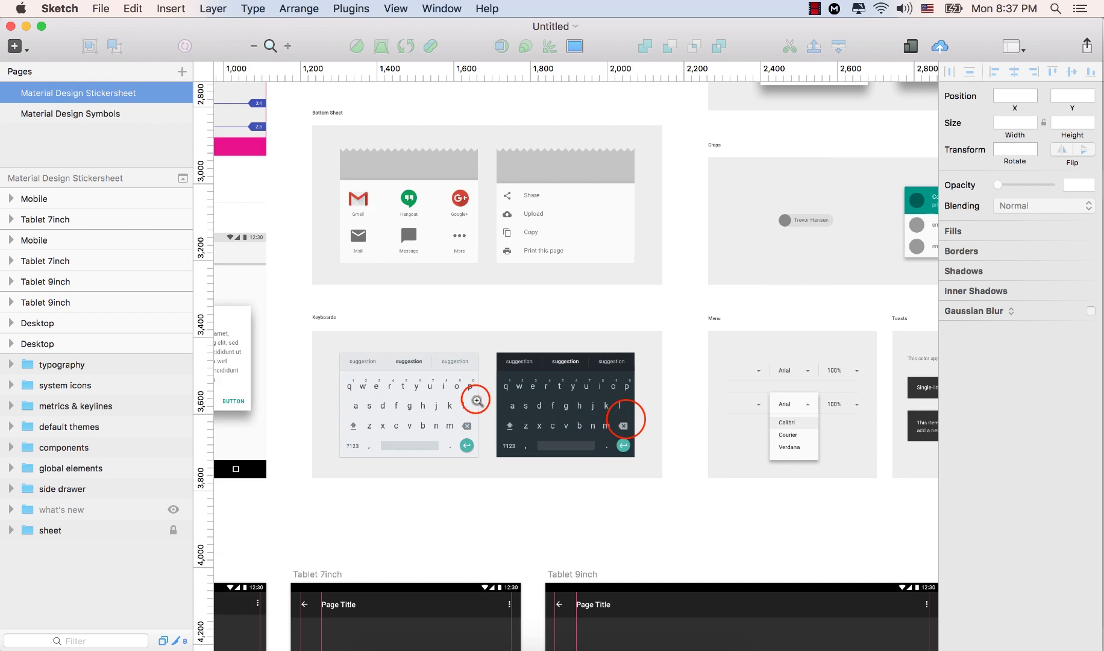
left_click(476, 400)
left_click(629, 413)
left_click_drag(629, 413, 635, 330)
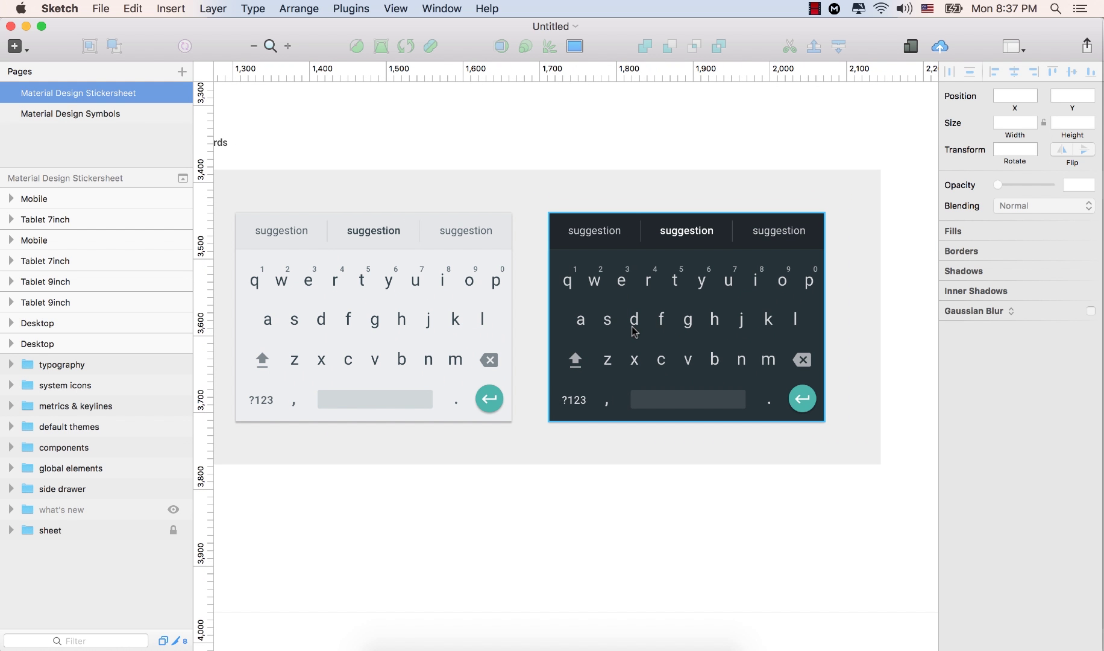
Copy the dark keyboard symbol from the sticker sheet and paste it into the Tinder Message artboard in Tinder.sketch
left_click(660, 294)
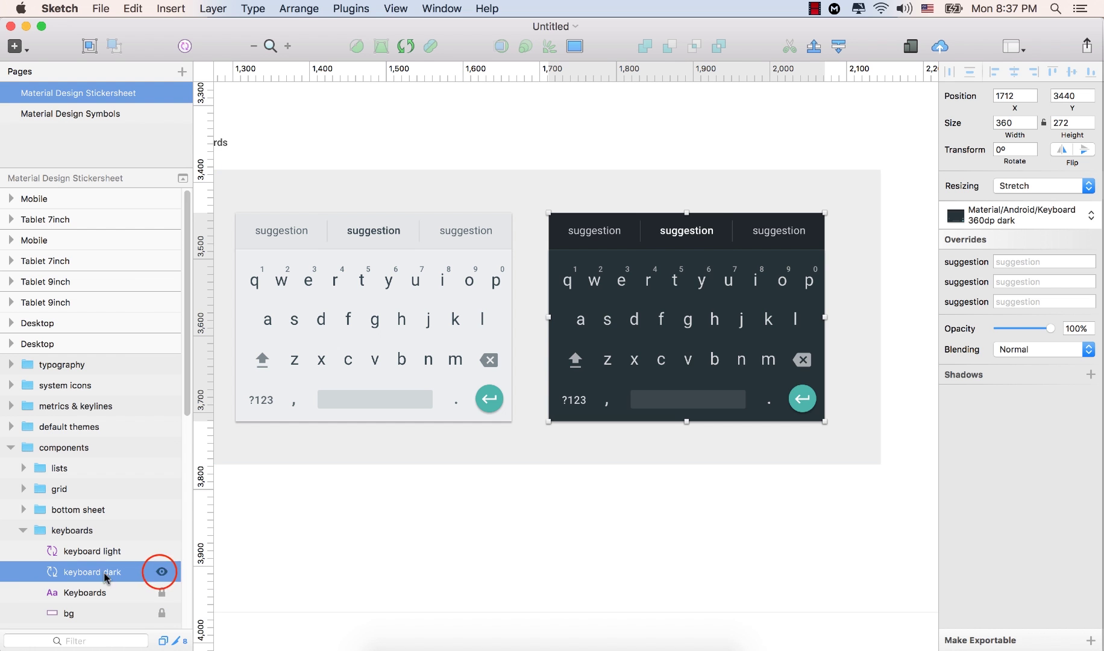
left_click(161, 573)
left_click(162, 573)
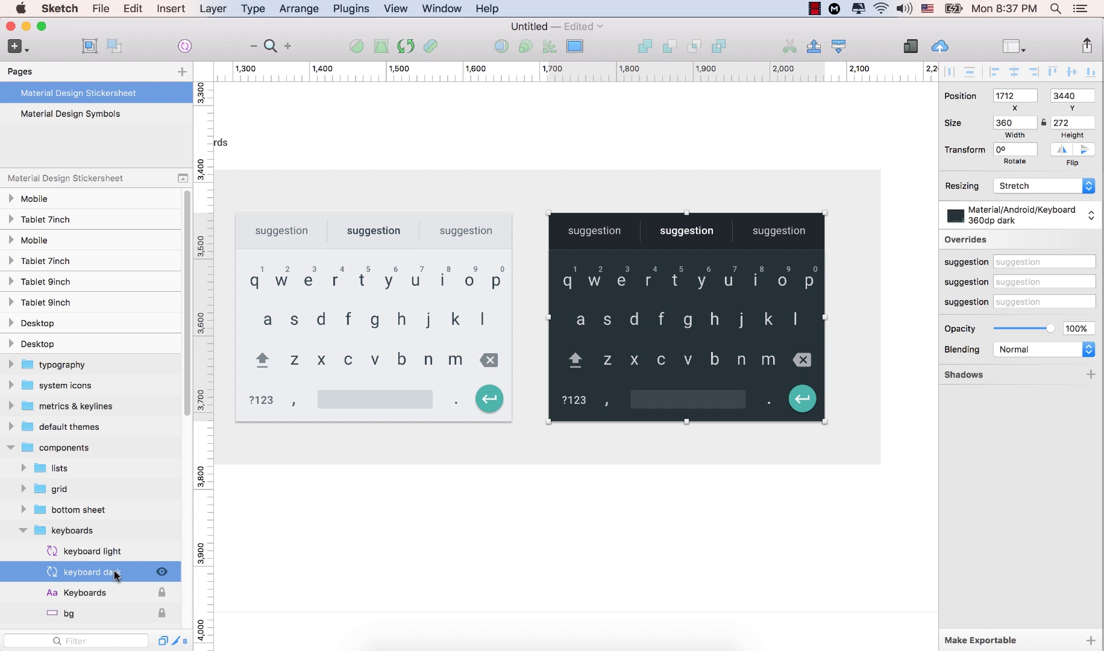
key("super+c")
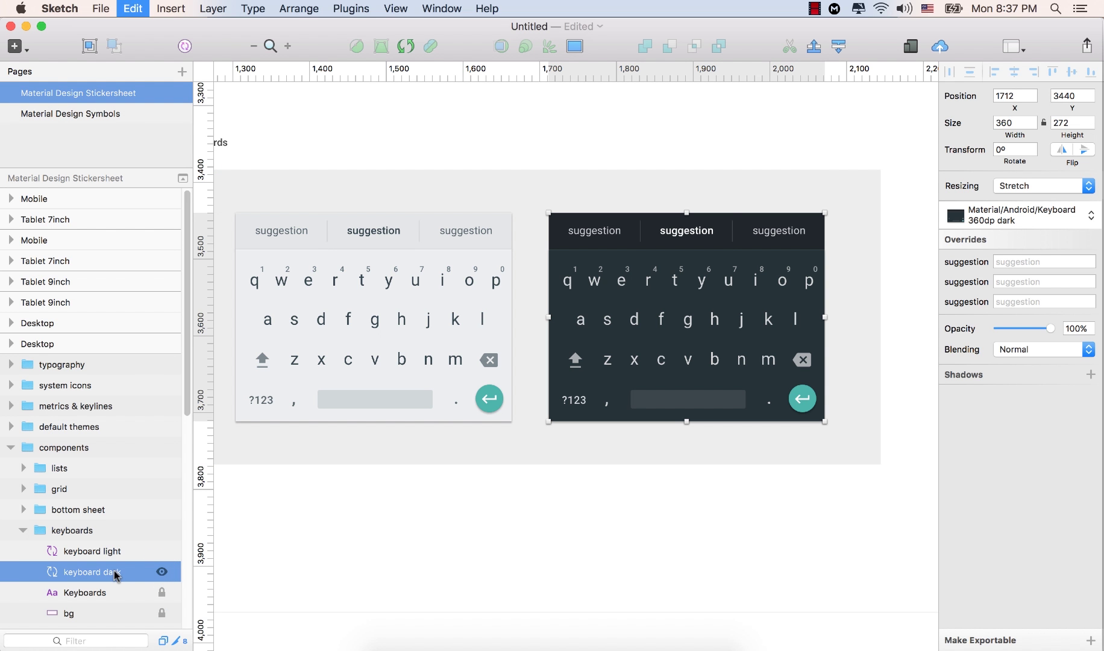
left_click(27, 26)
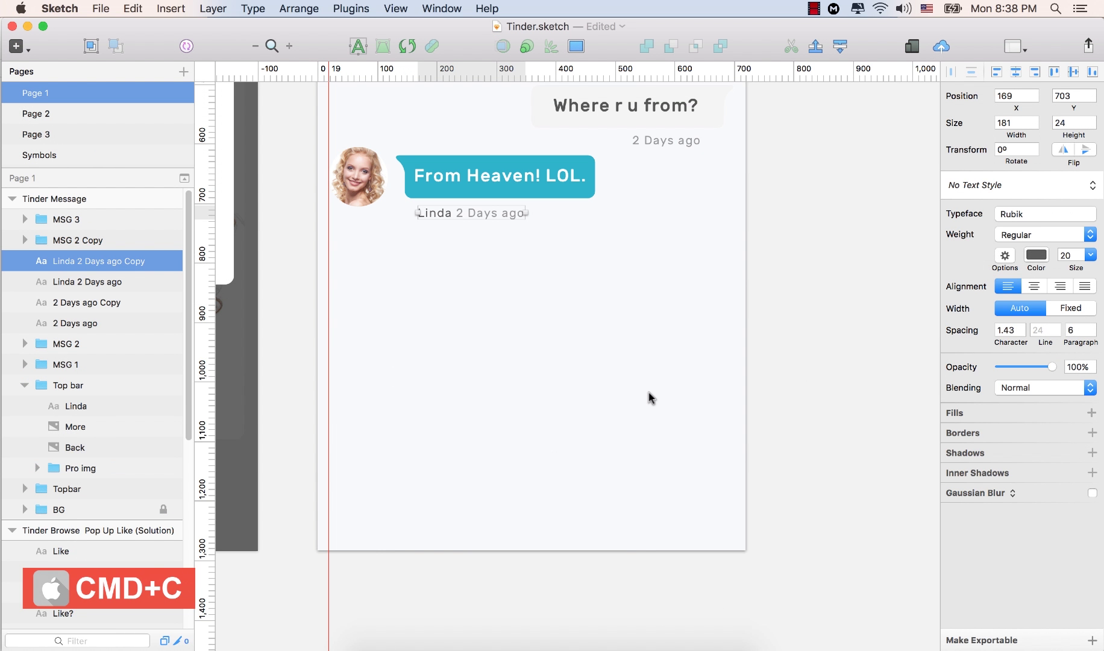
key("super+v")
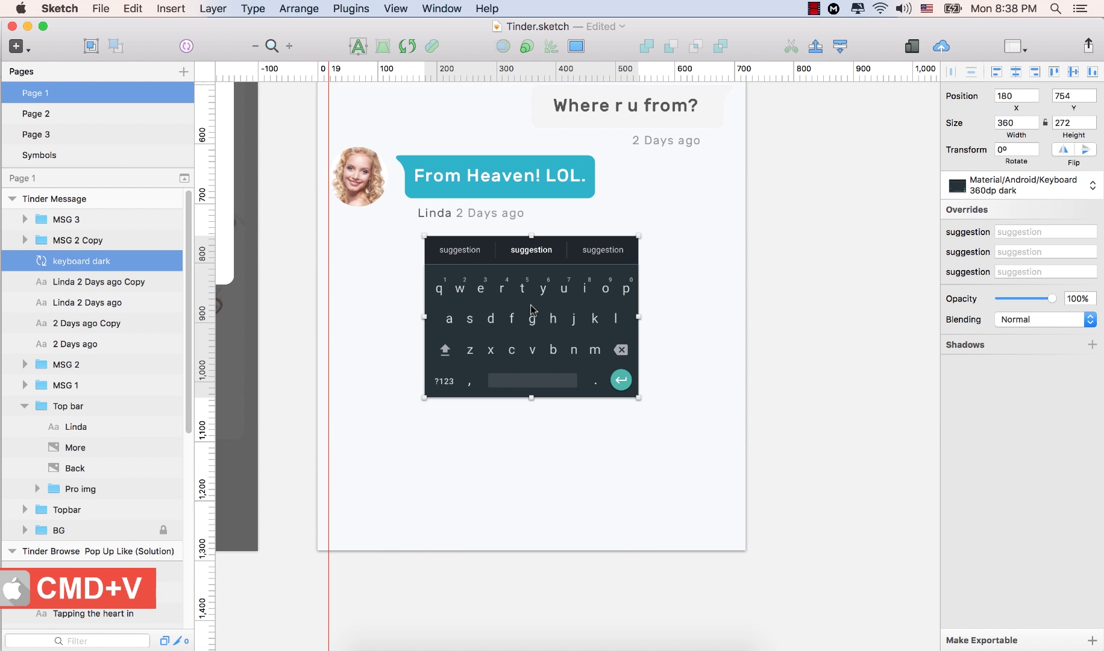
Detach the dark keyboard layer from its symbol in the Tinder Message artboard
right_click(78, 263)
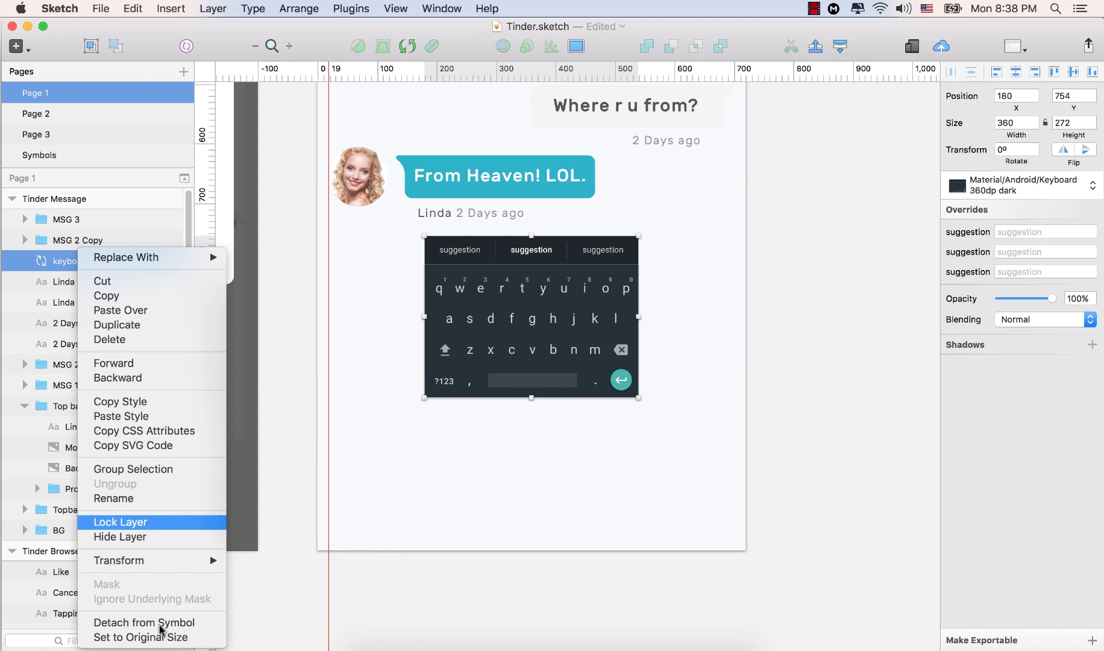
left_click(11, 295)
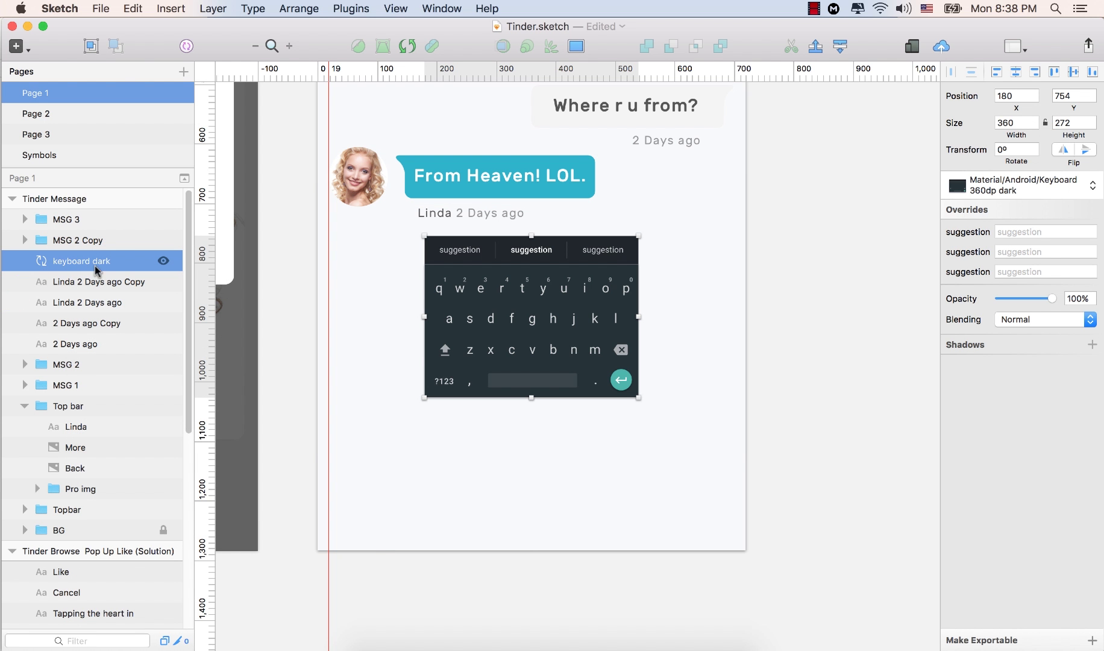
right_click(101, 262)
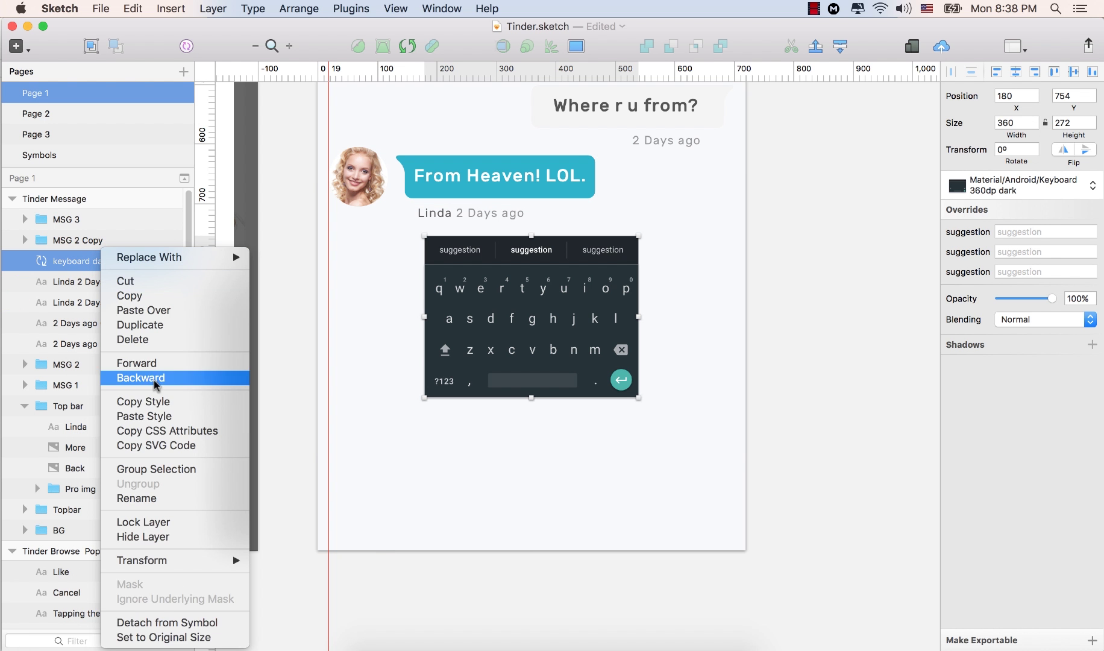
left_click(148, 623)
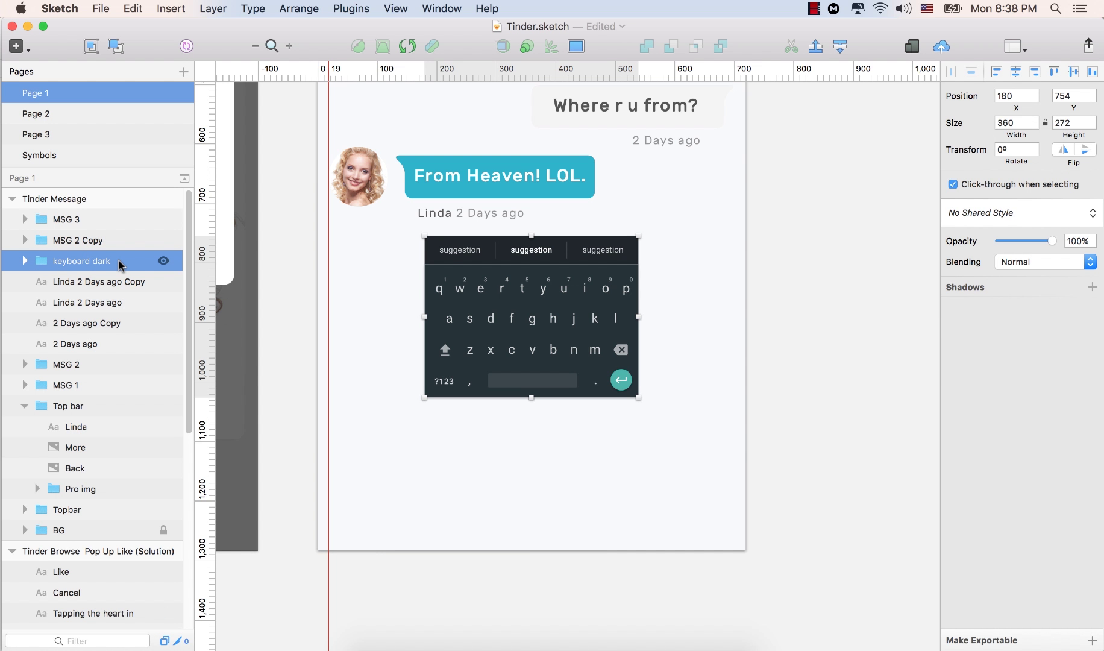
Scale the dark keyboard group from its center to 200%
left_click(526, 51)
type("2")
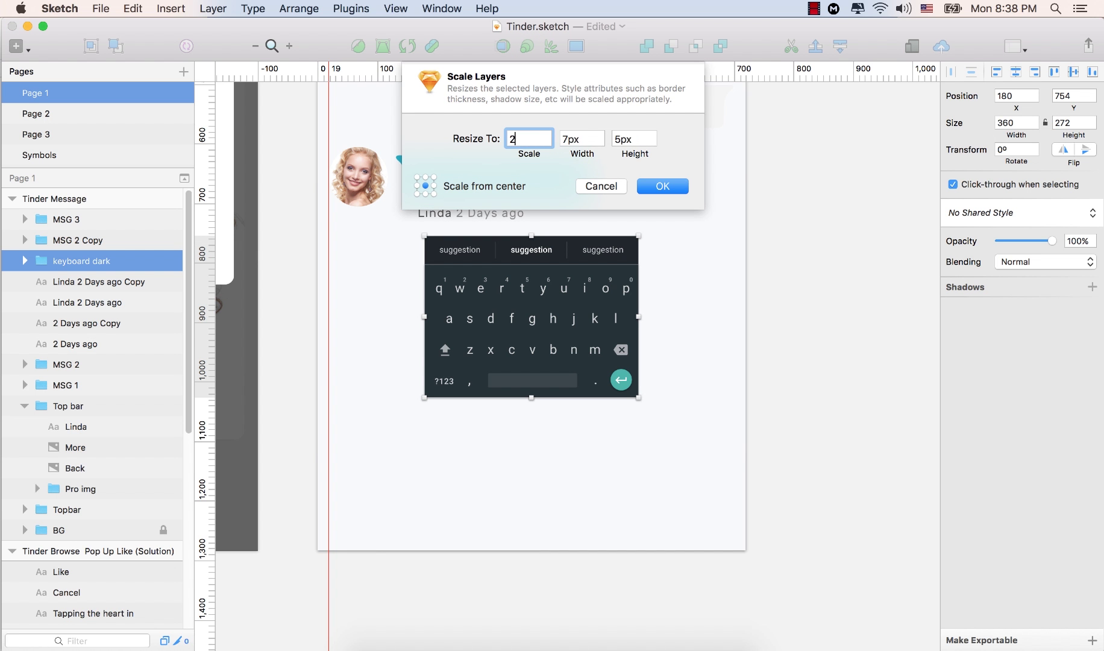
type("00")
key("Return")
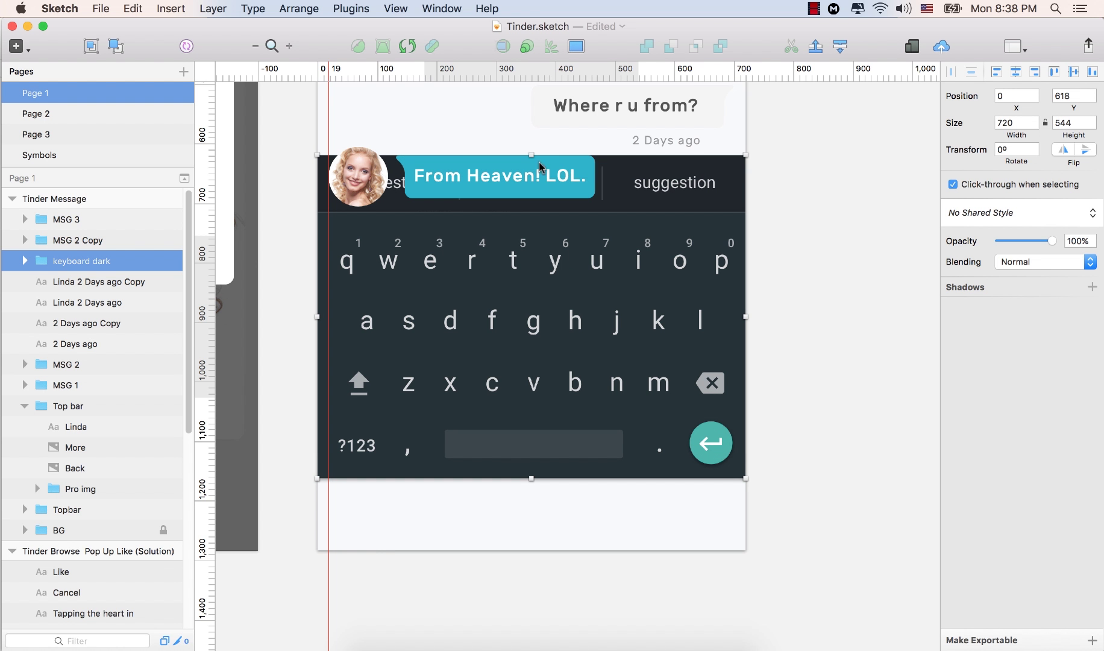
Move the keyboard's key area down to the artboard's bottom edge and delete the suggestions bar
left_click(534, 297)
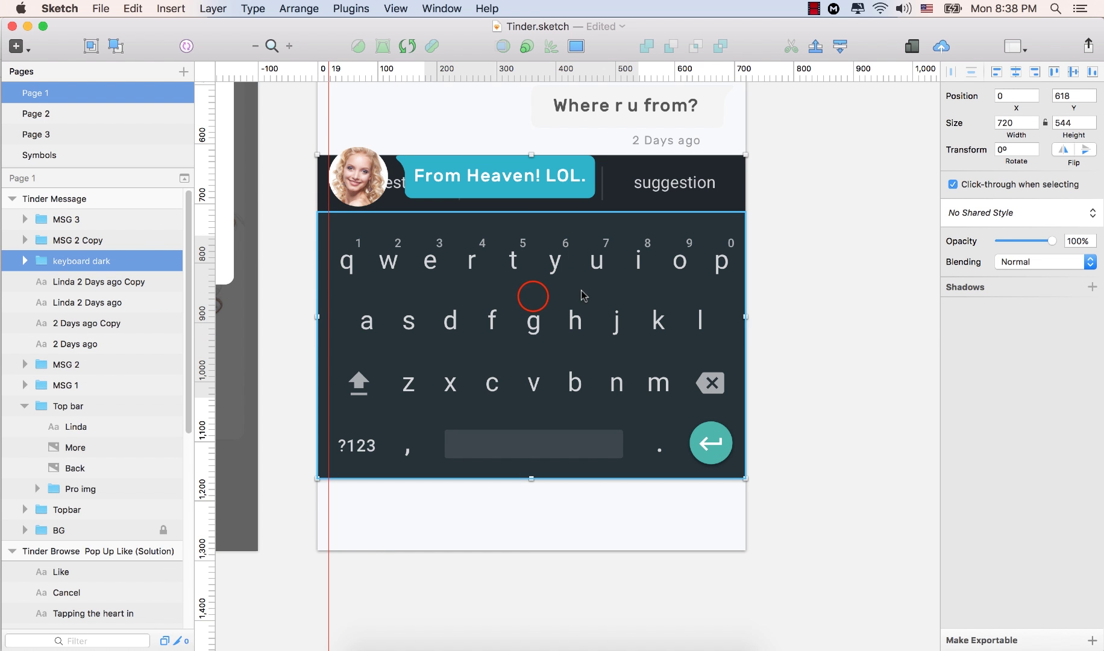
double_click(533, 299)
left_click_drag(534, 299, 541, 370)
left_click(724, 187)
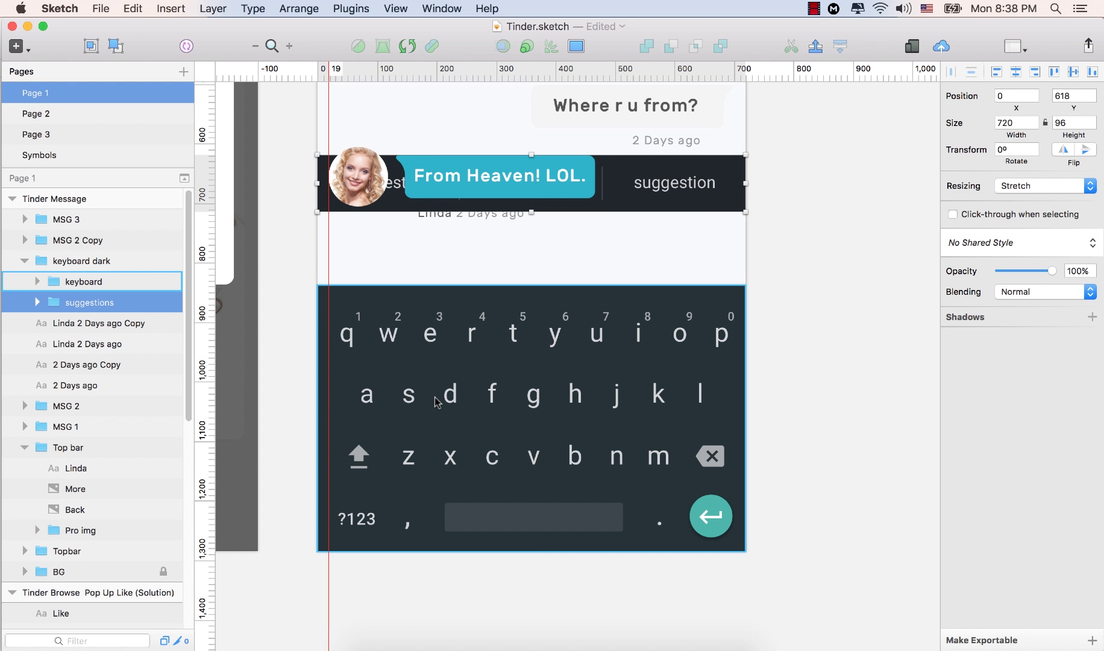
key("Delete")
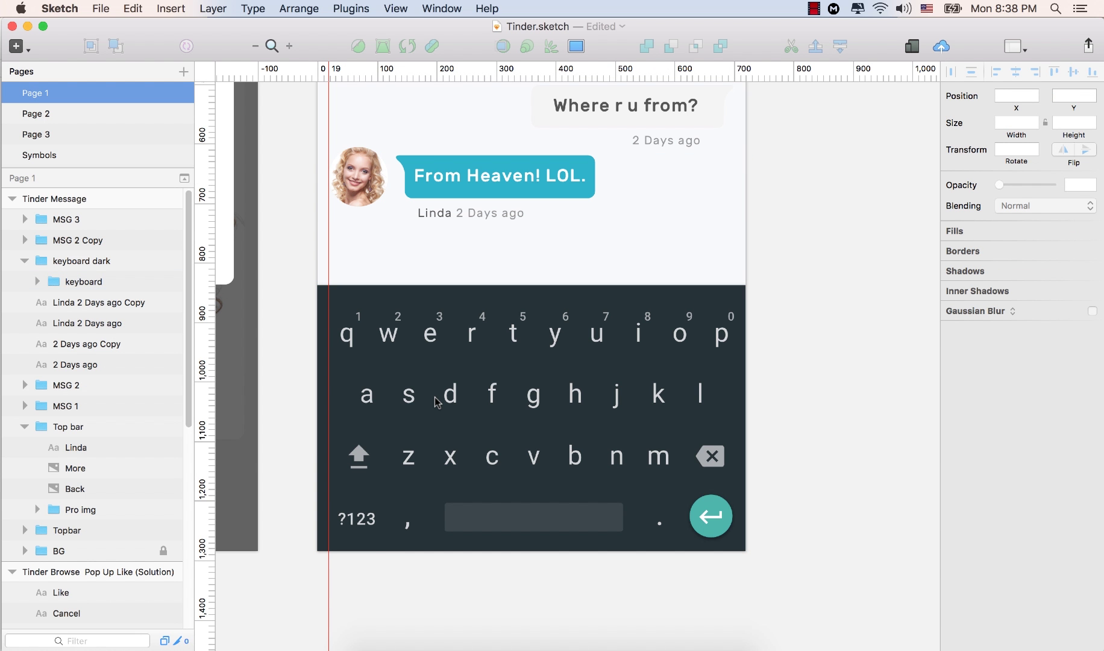
left_click(576, 234)
left_click_drag(576, 235, 619, 343)
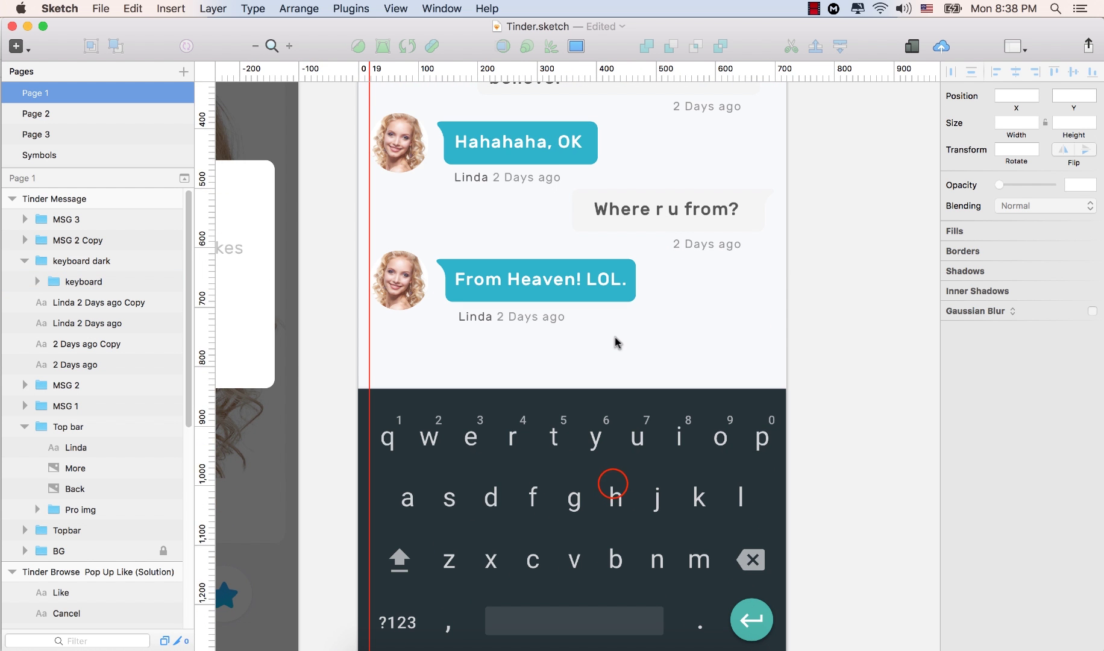
scroll(611, 415, "down", 3)
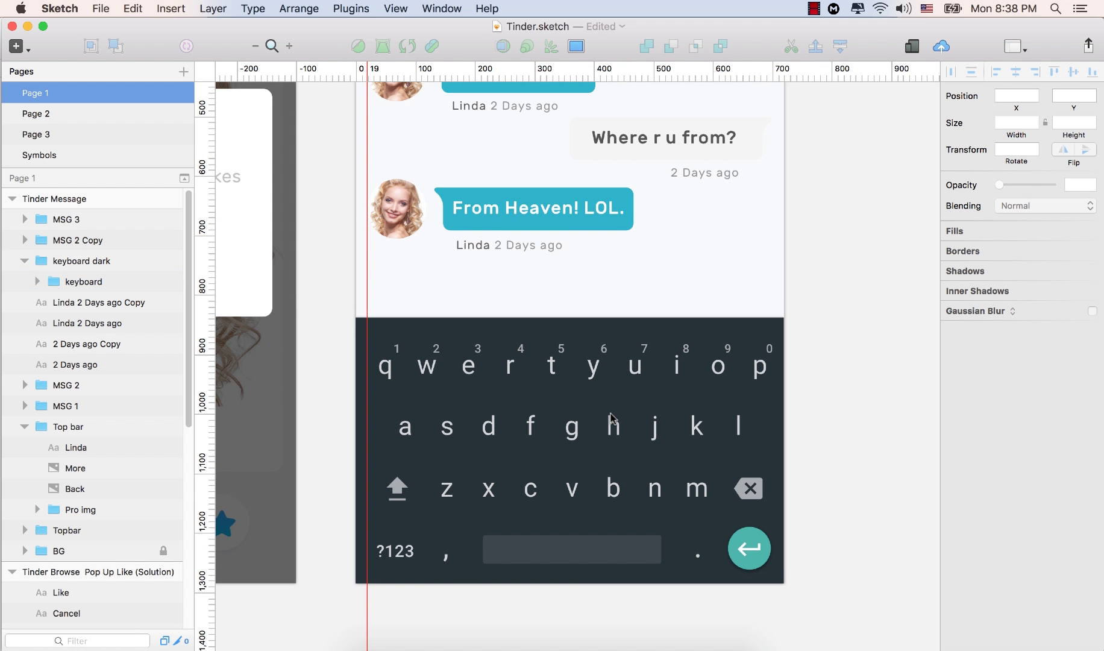
left_click(612, 419)
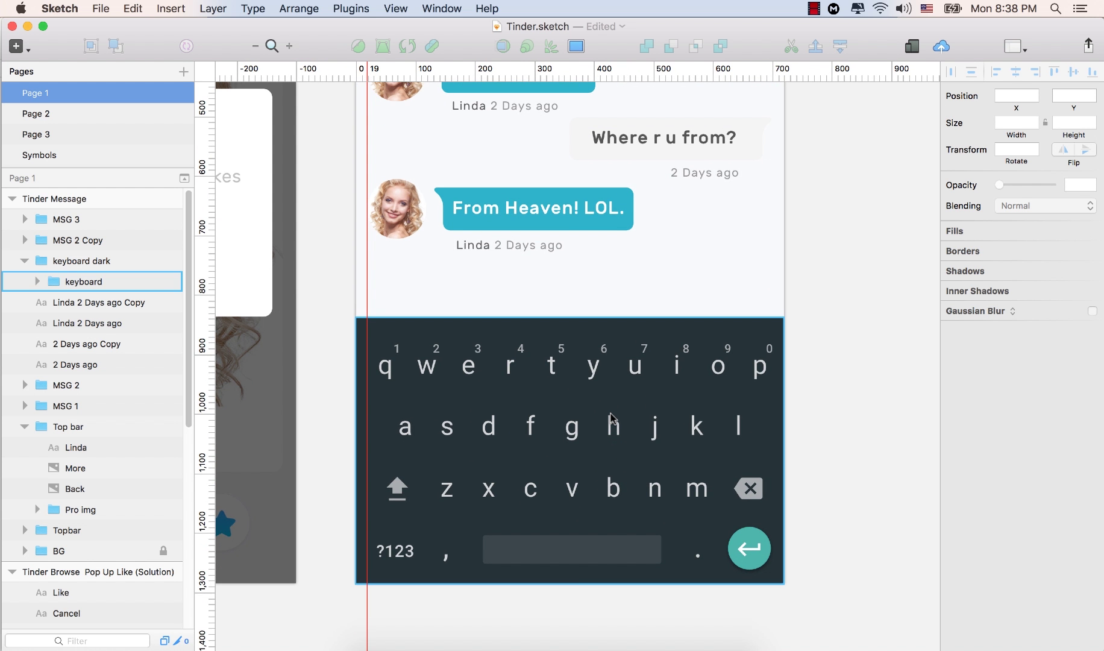
left_click(594, 257)
scroll(594, 337, "up", 5)
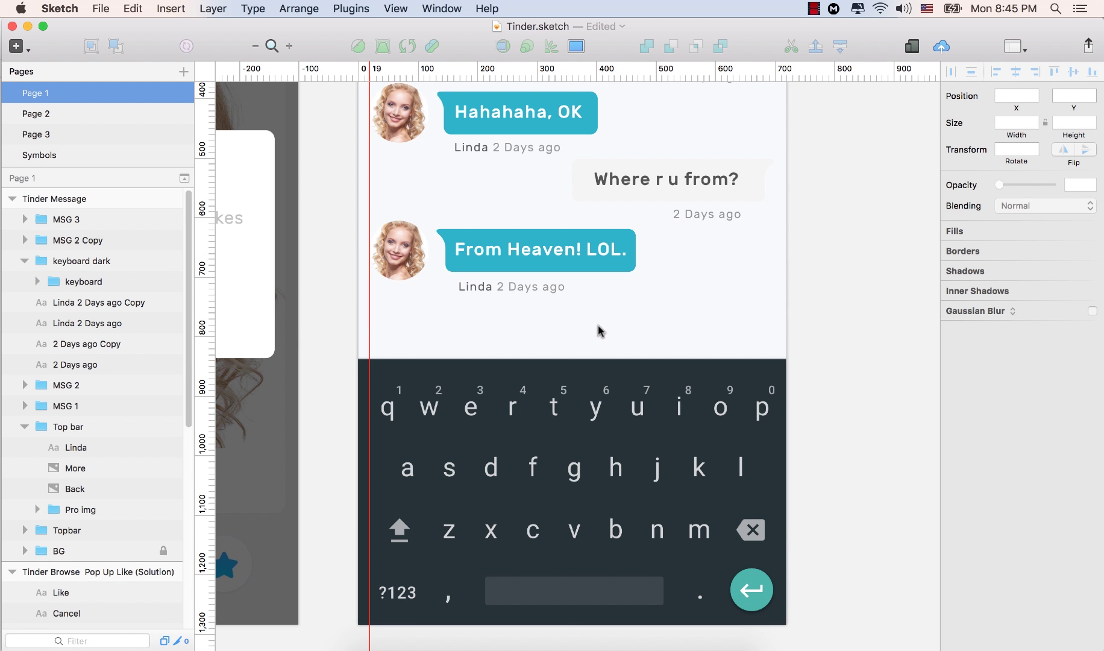
Draw a rectangle about 39 by 105 px directly above the keyboard as a spacing guide
left_click(16, 46)
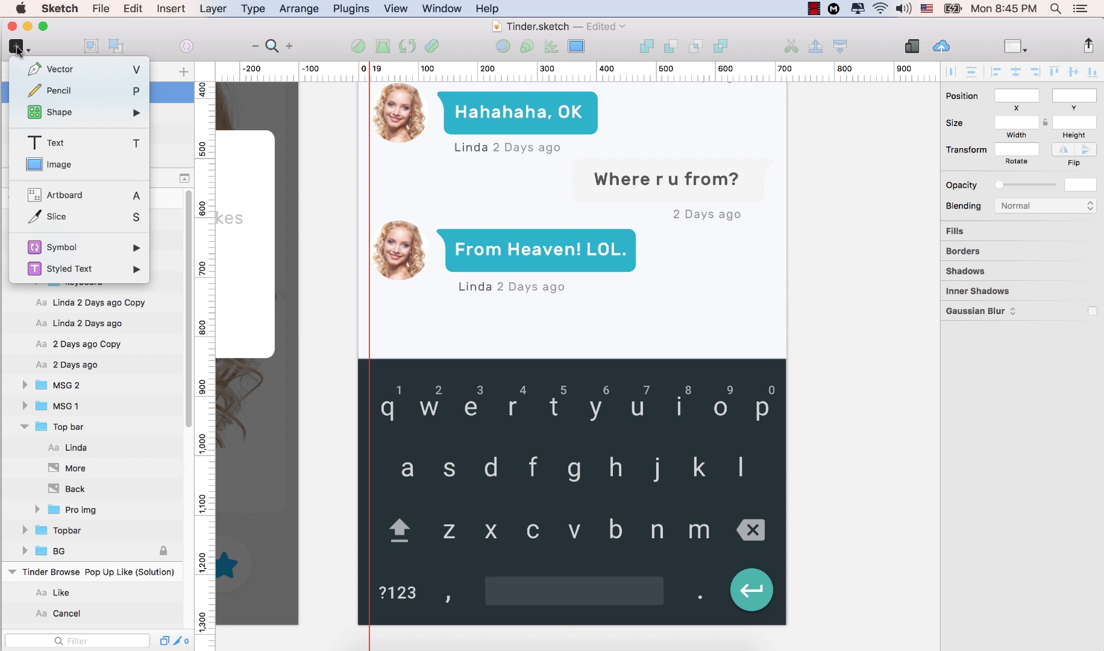
mouse_move(89, 118)
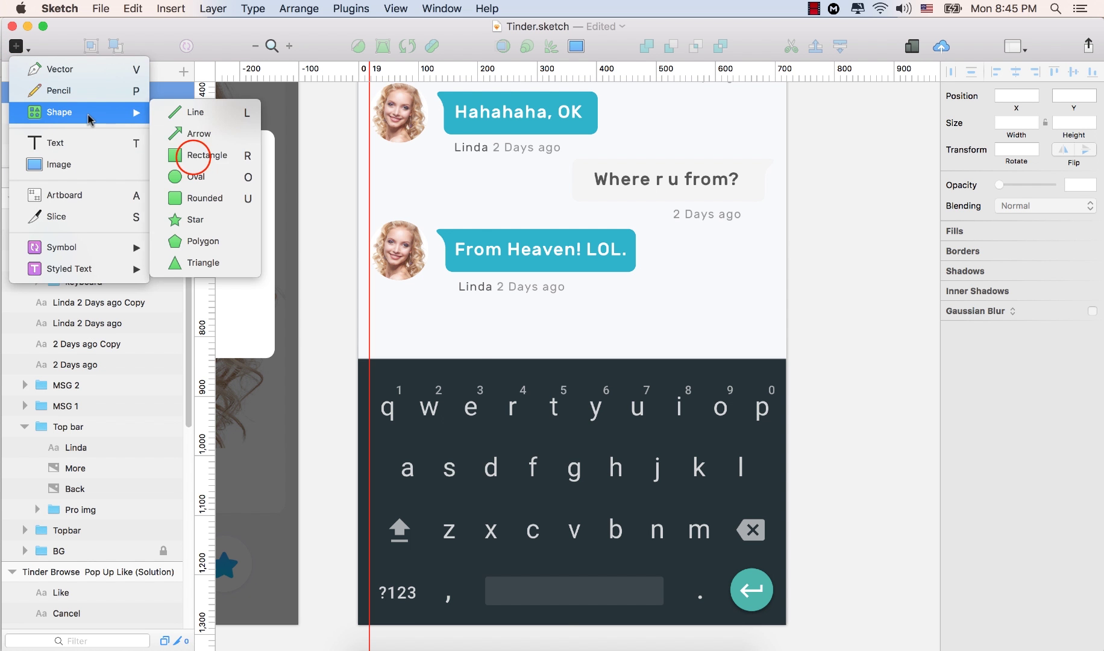
left_click(194, 158)
left_click_drag(469, 353, 489, 296)
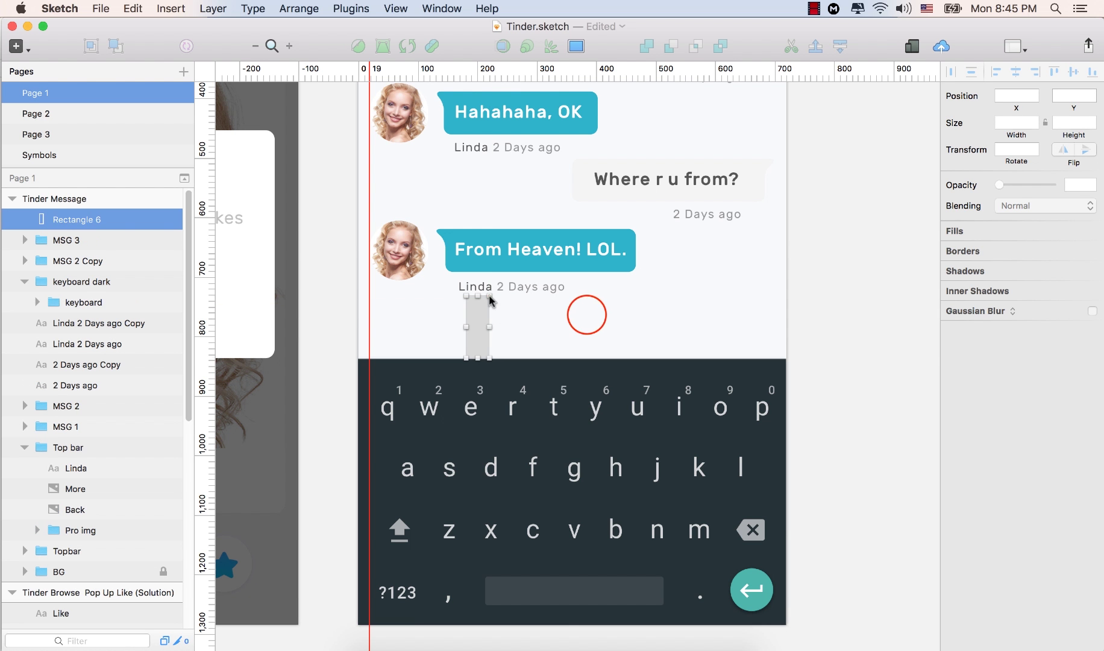
left_click(587, 313)
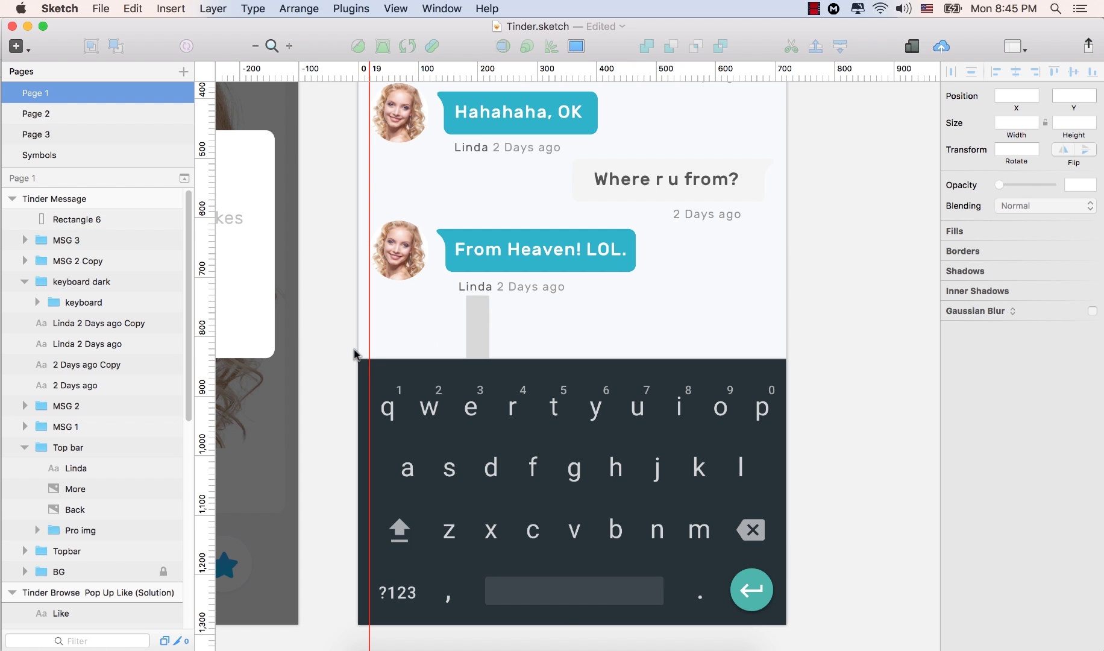
left_click(481, 310)
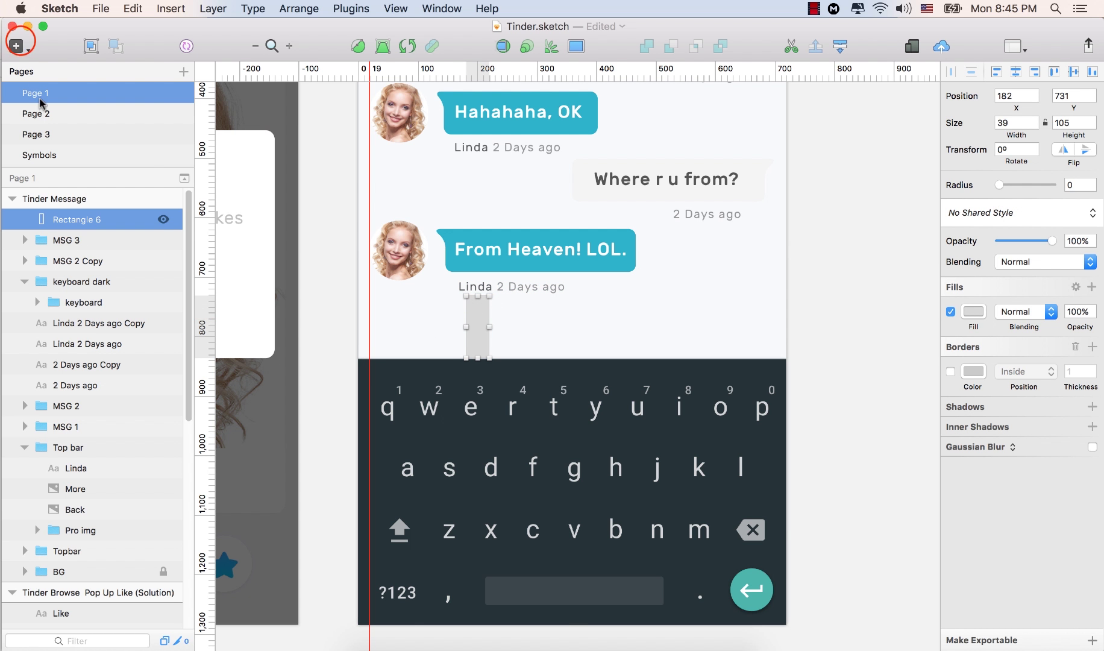
Draw a horizontal line about 722 px long across the artboard, just above the guide rectangle
left_click(16, 46)
mouse_move(124, 118)
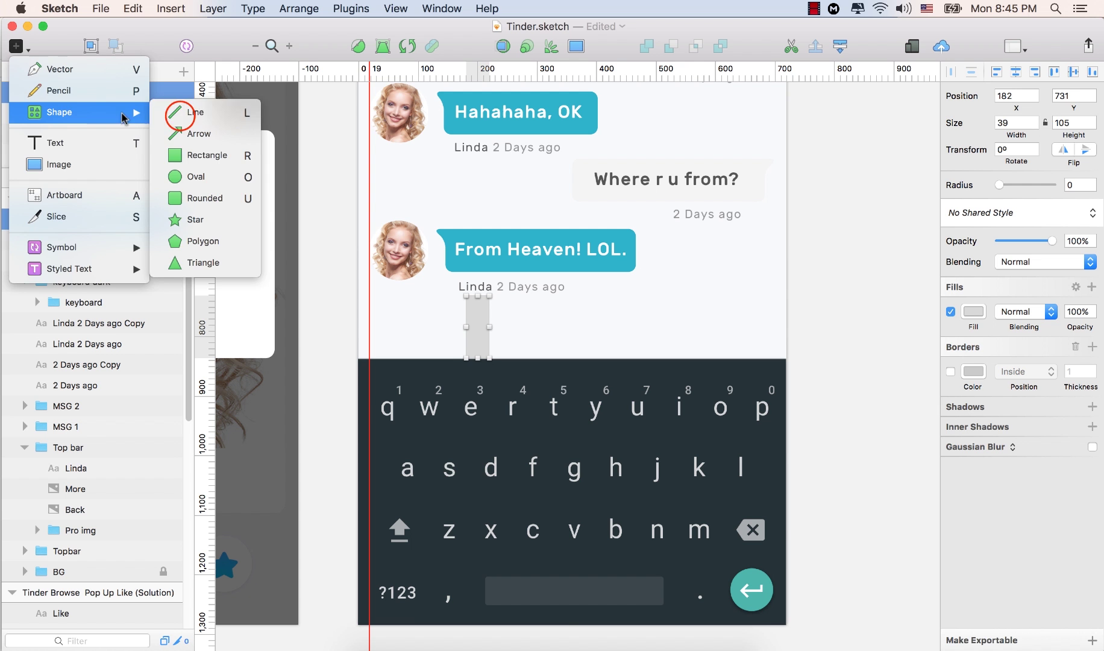
left_click(192, 112)
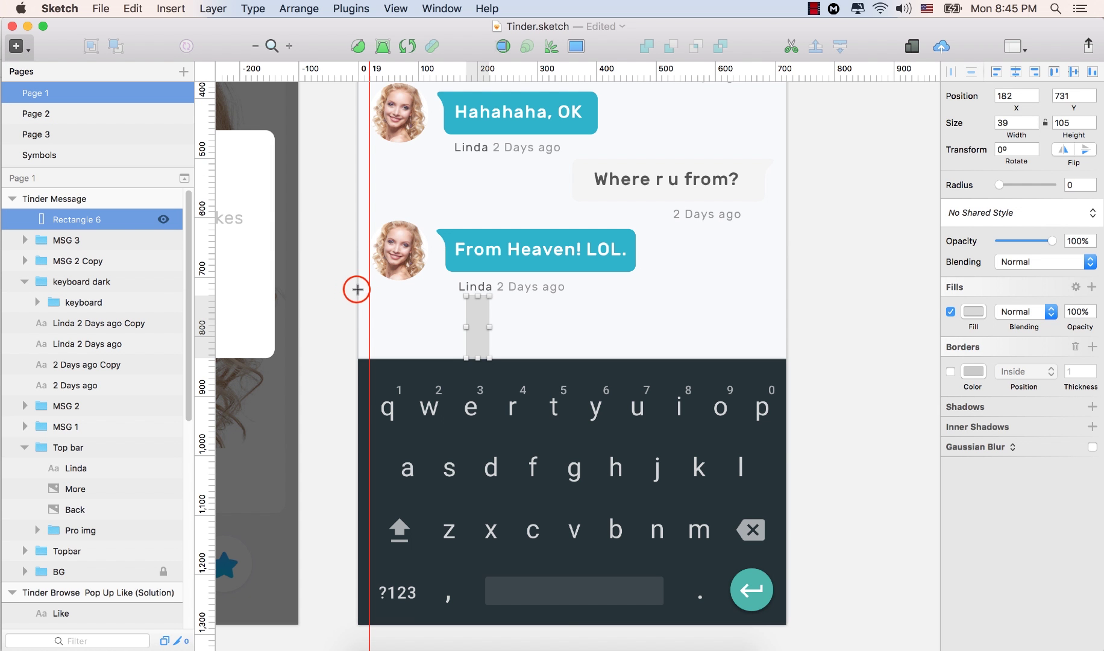
left_click_drag(358, 289, 788, 295)
Set the line's border thickness to 5
left_click(1079, 282)
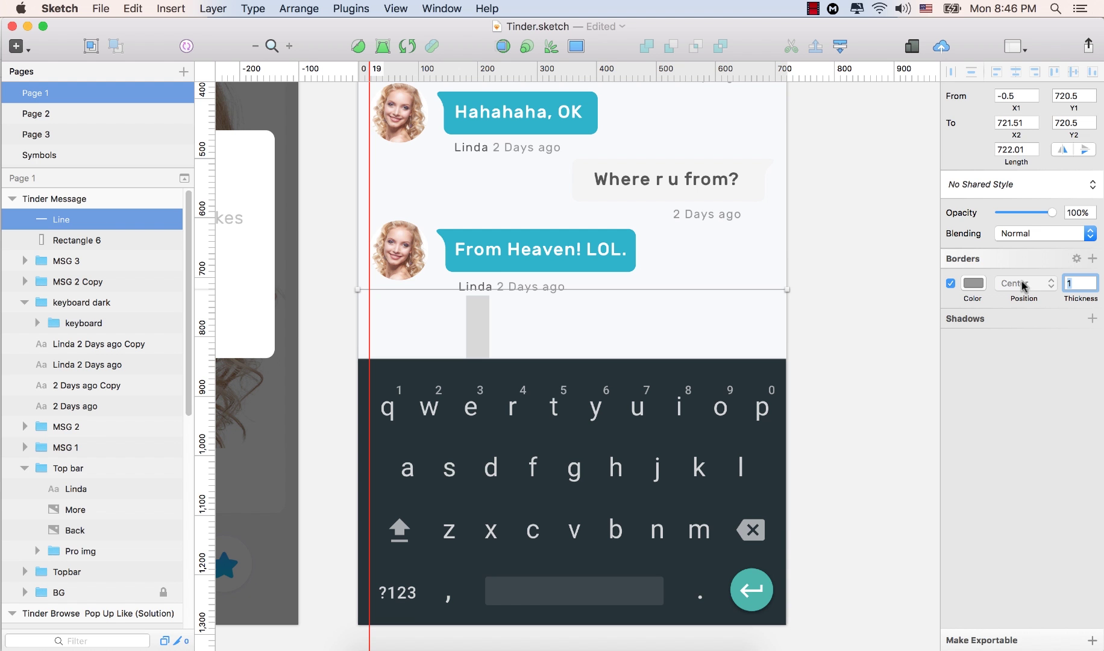
type("5")
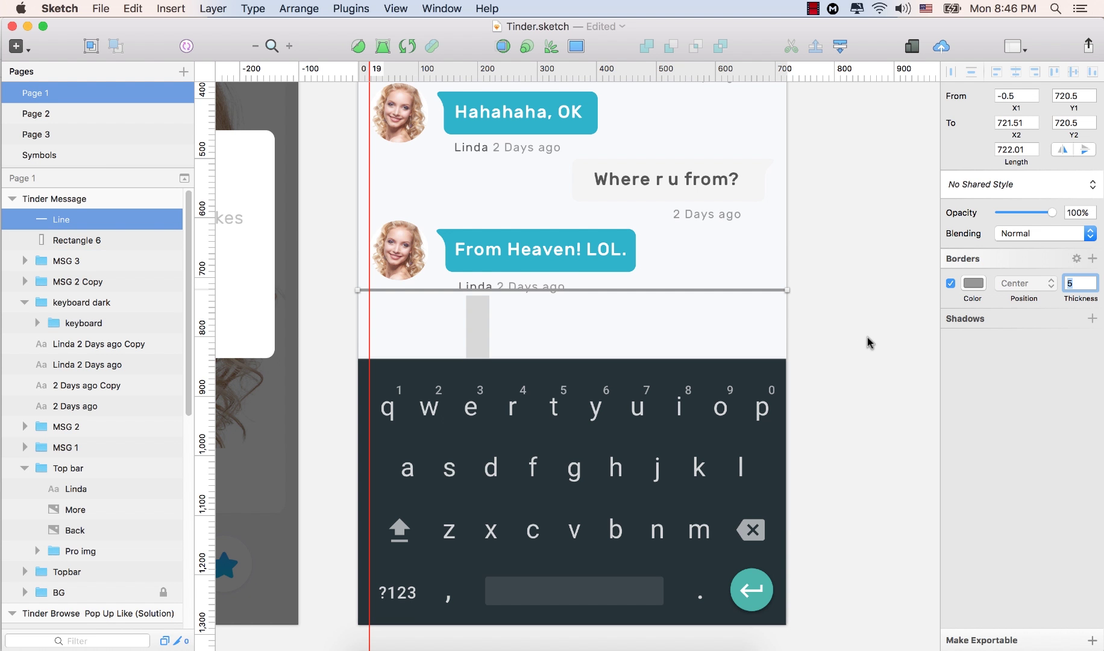
key("Down")
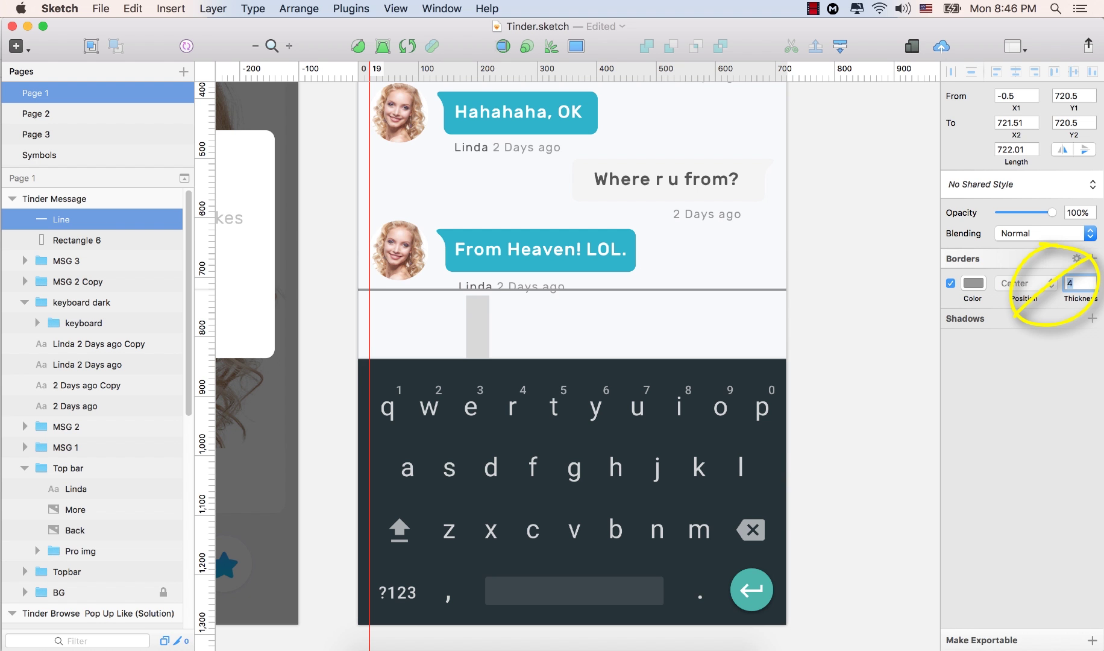
key("Down")
key("Down")
key("Down")
key("Down")
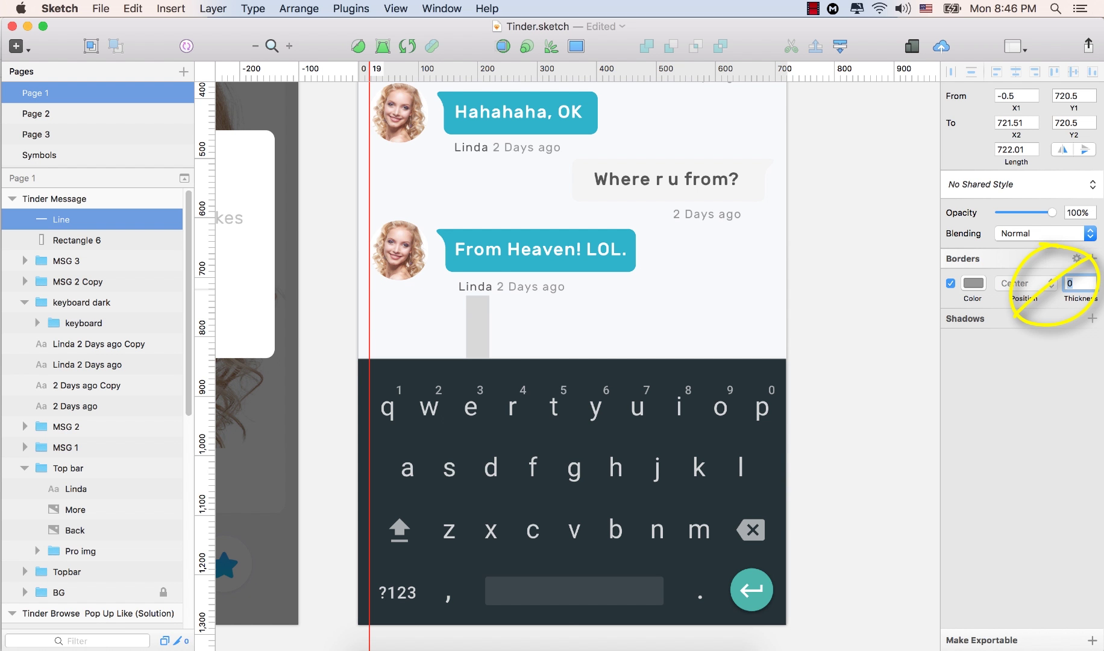
key("Up")
key("Up")
key("Up")
key("Up")
key("Up")
key("Up")
key("Up")
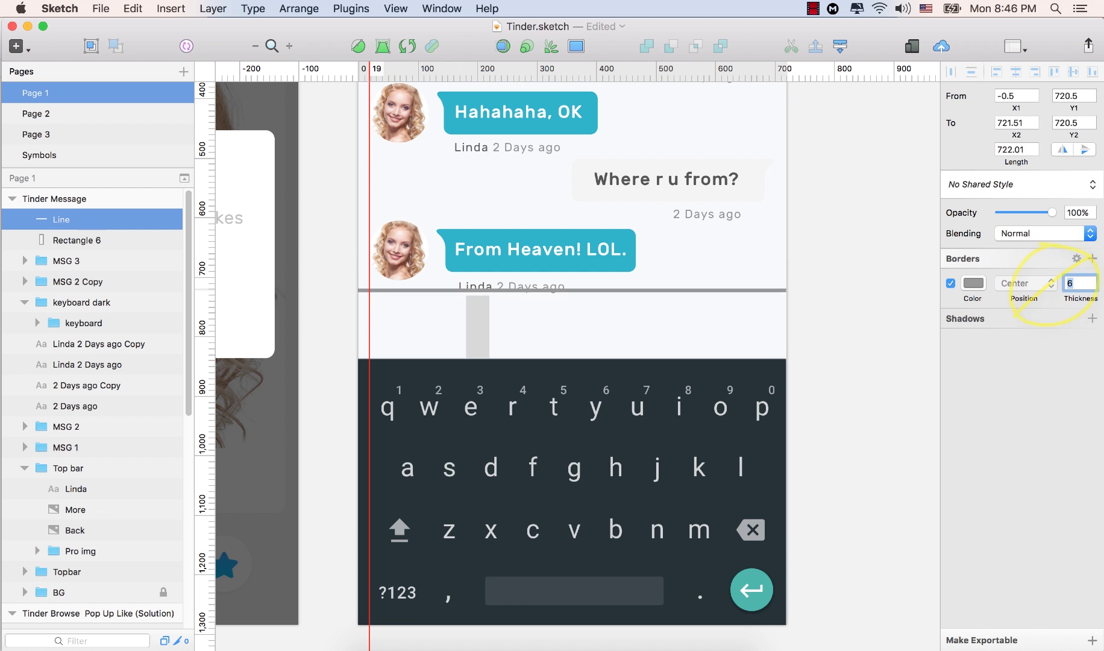
key("Down")
key("Down")
key("Down")
key("Up")
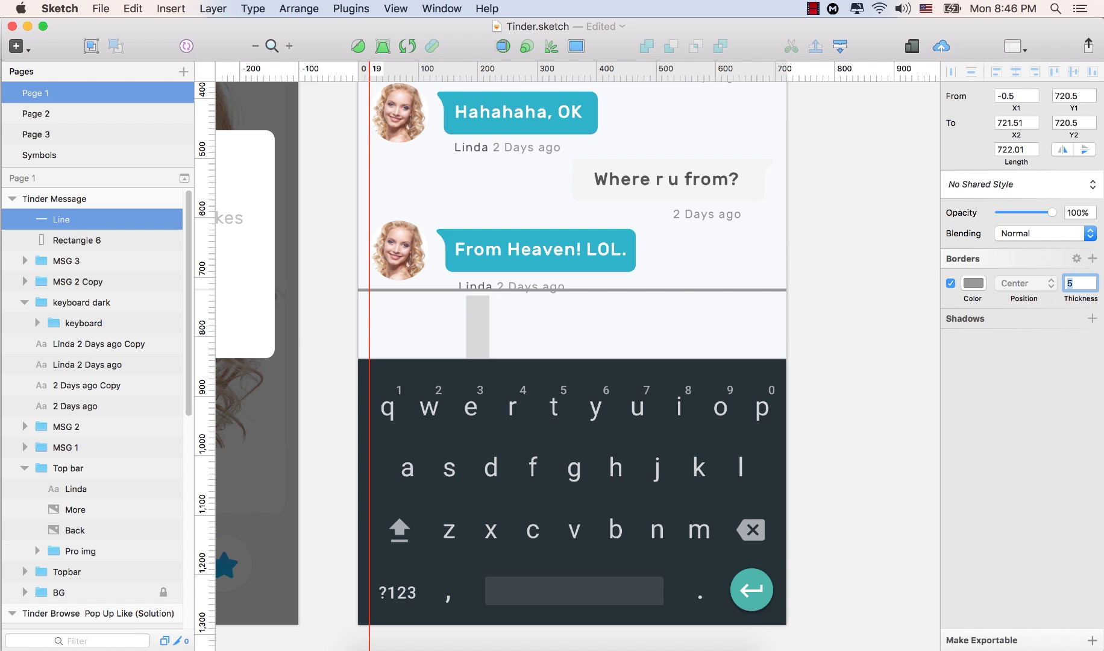
left_click(901, 309)
left_click(901, 309)
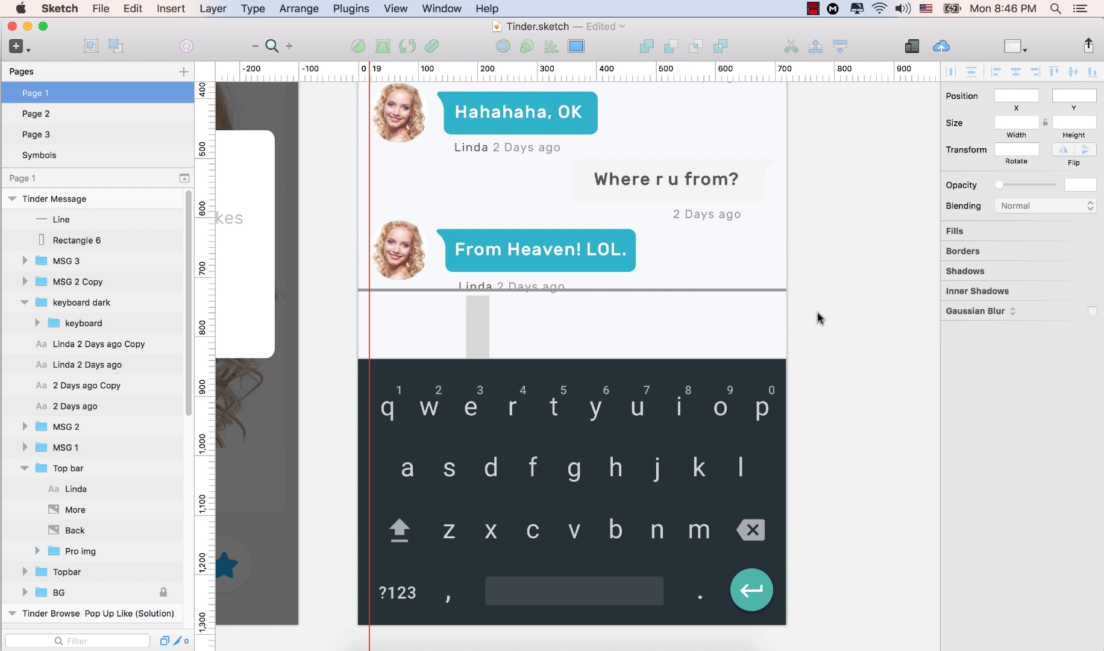
Nudge the horizontal line down to Y 728.5, against the upper edge of the guide rectangle
left_click(699, 291)
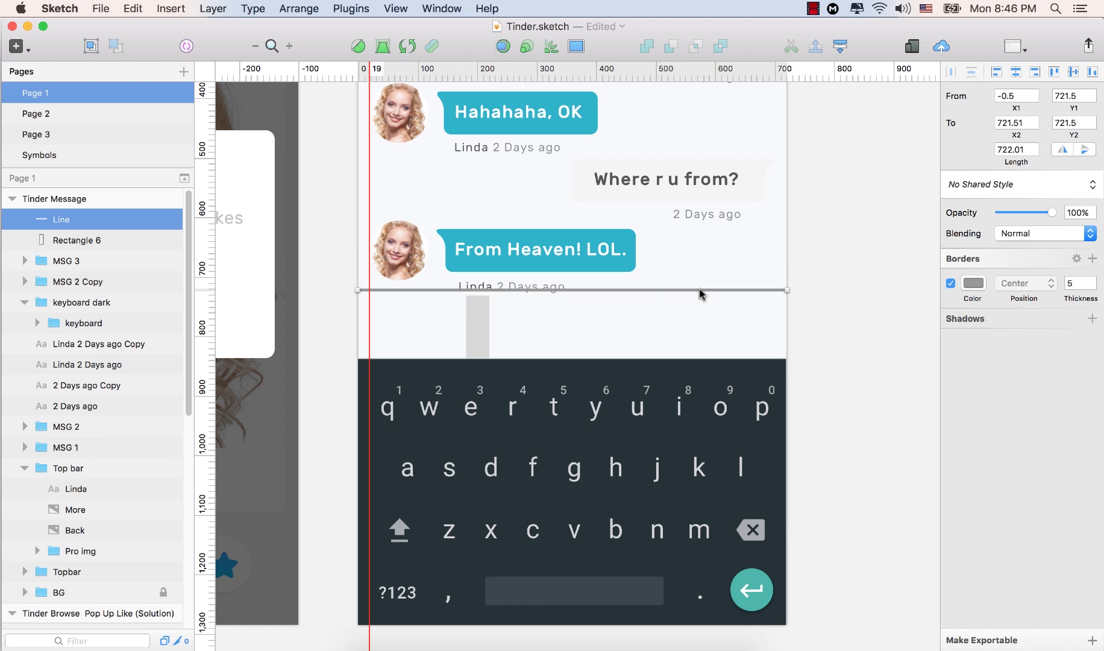
key("Down")
key("Down")
key("Down")
key("Down")
key("Down")
key("Down")
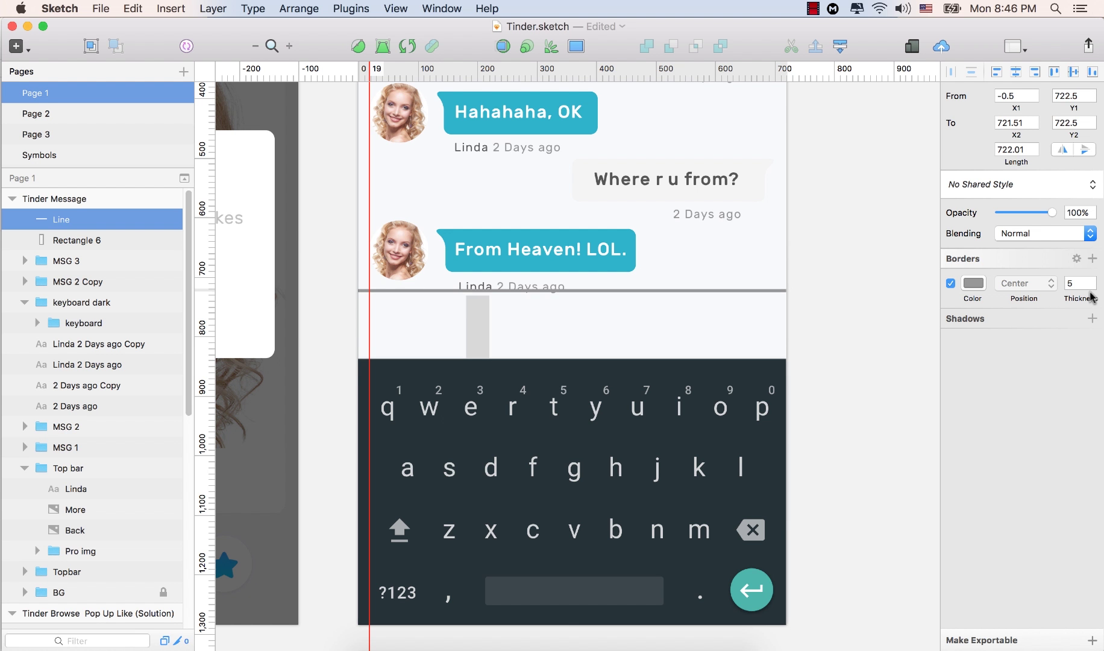
key("Down")
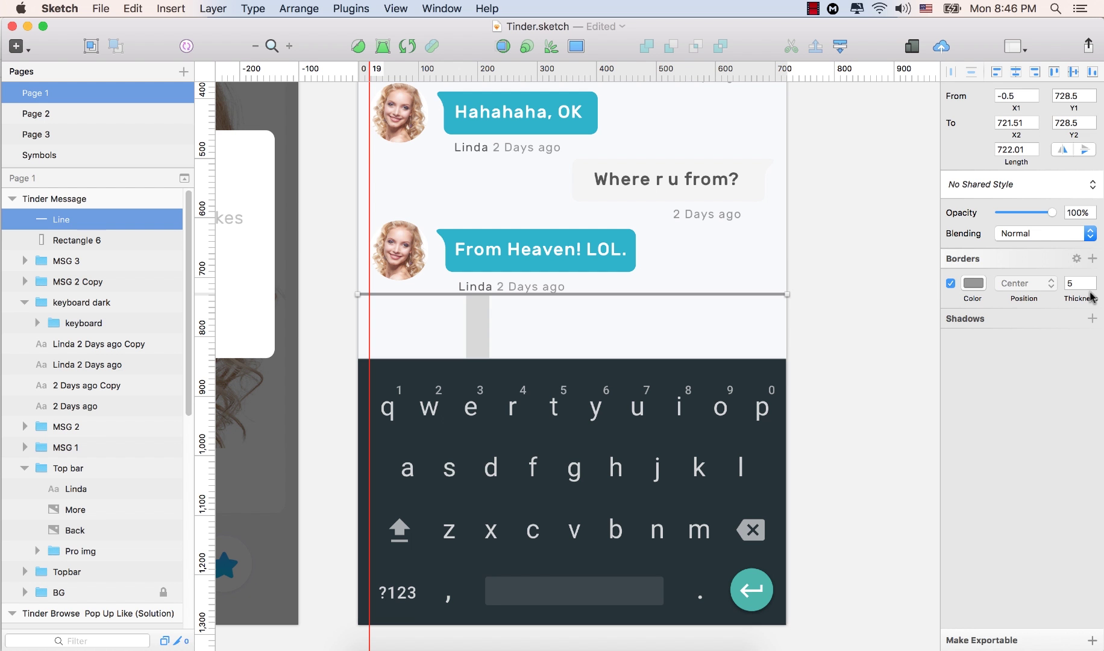
Set the line's border color to CACACA and delete the guide rectangle beneath it
left_click(973, 284)
left_click_drag(950, 378, 917, 361)
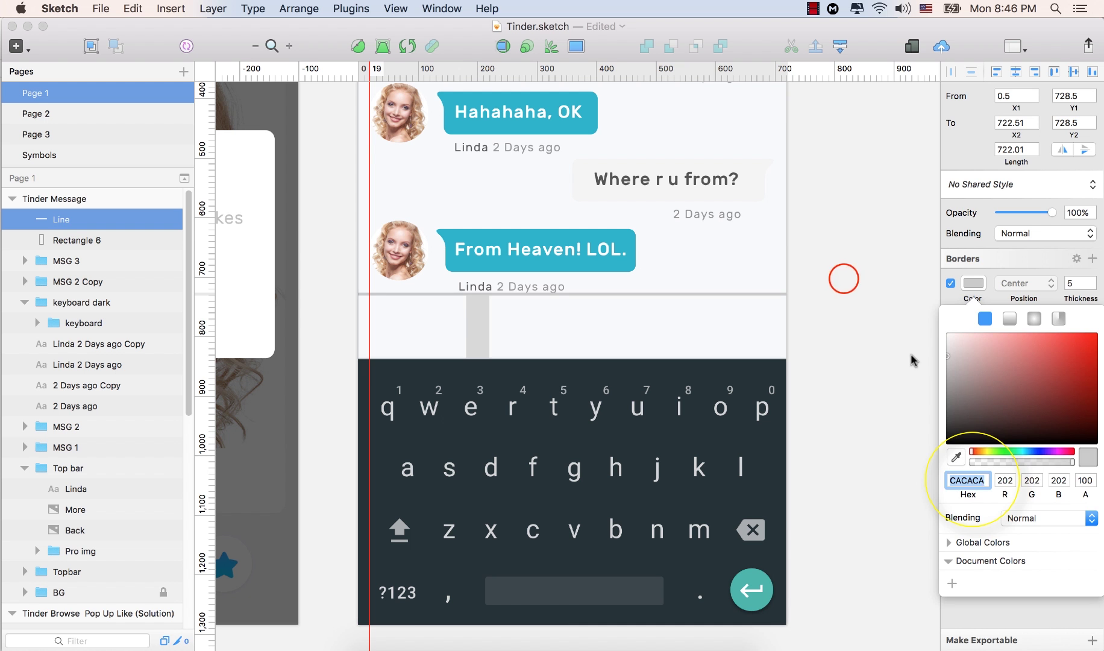
left_click(897, 339)
left_click(479, 318)
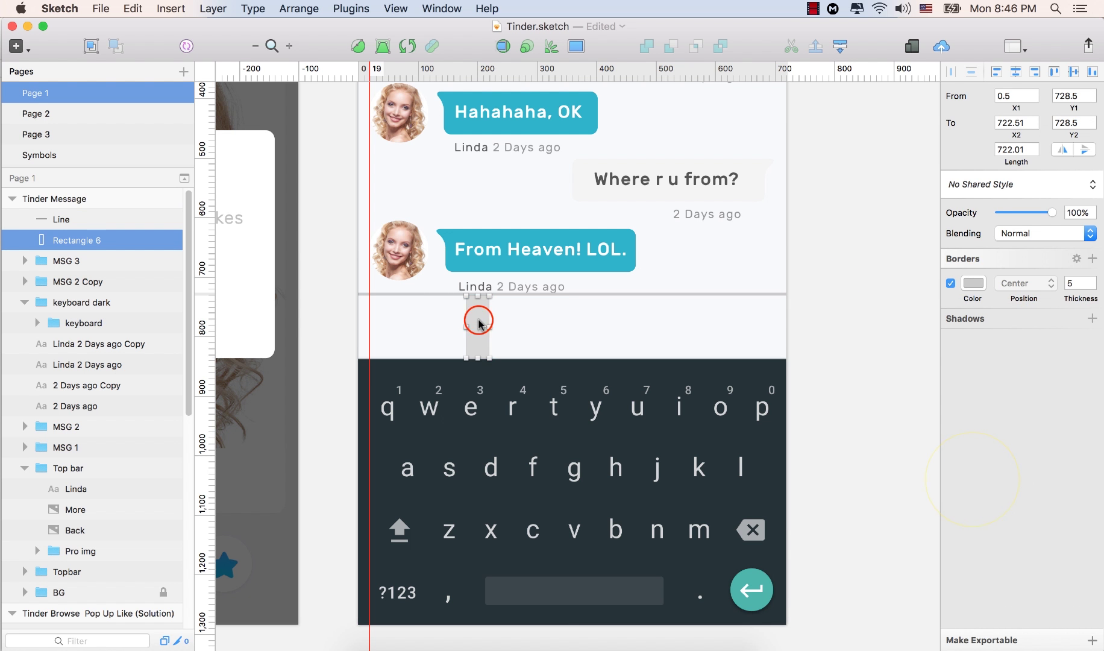
key("Delete")
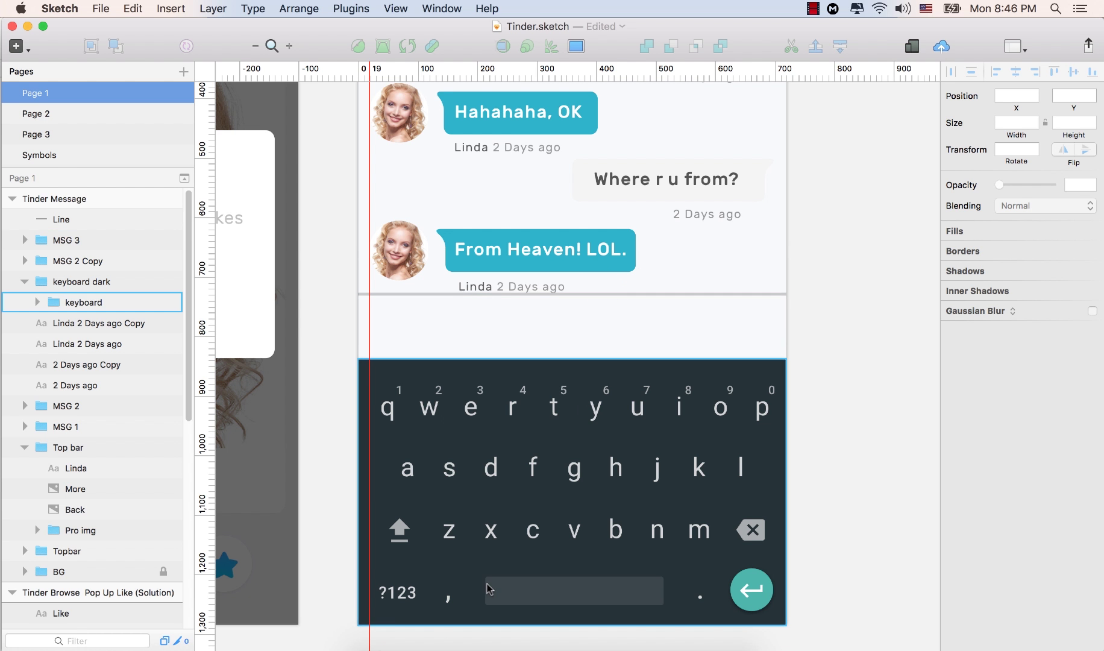
Copy GIF.png and send.png from the Exercise File folder in Finder and paste them into the Tinder Message artboard in Sketch
left_click(372, 646)
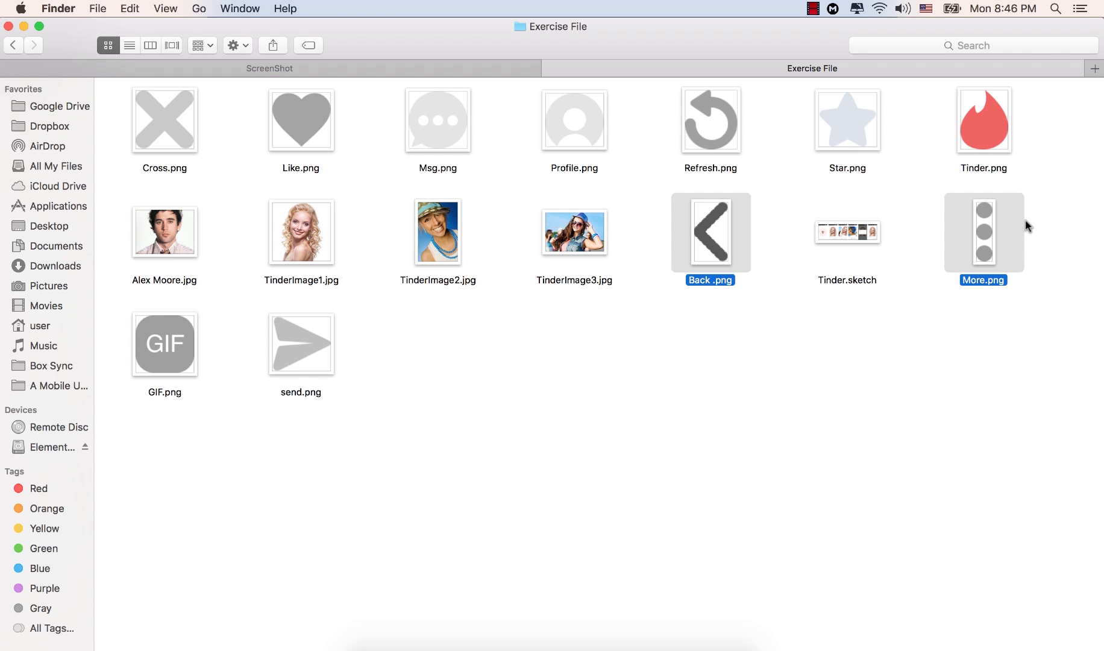
left_click(163, 355)
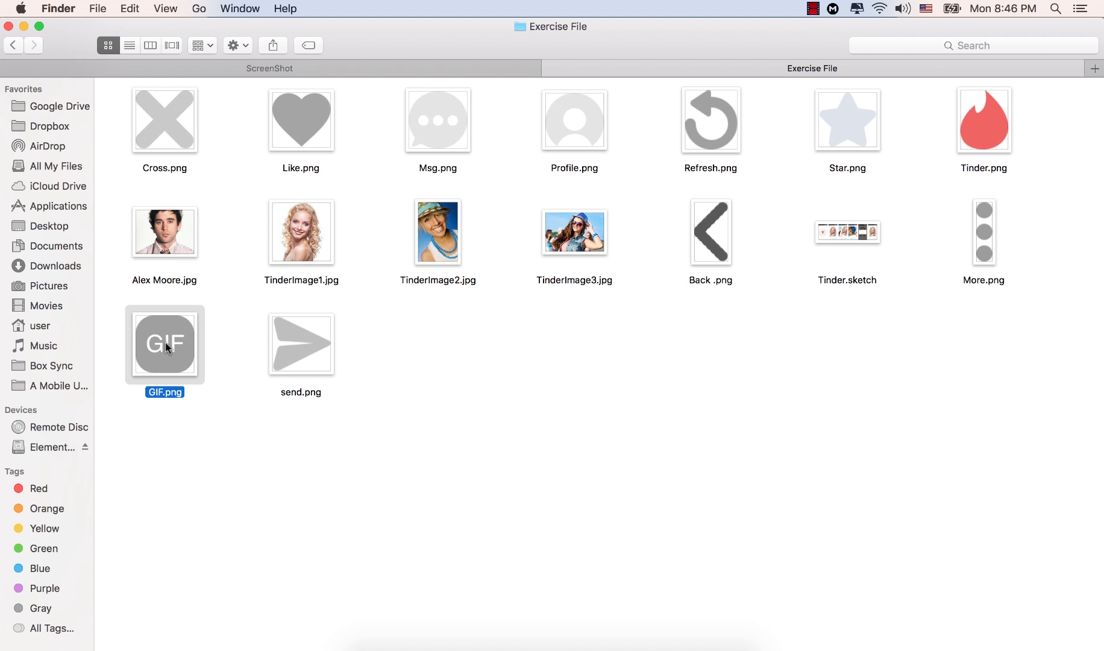
left_click(311, 342, "super")
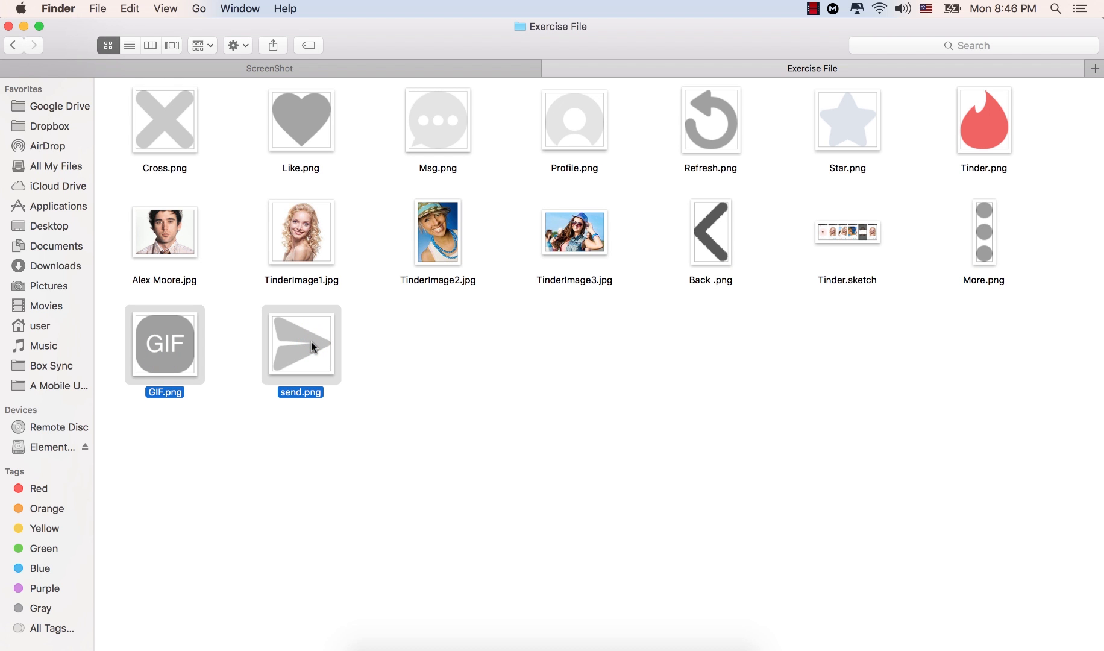
key("super+c")
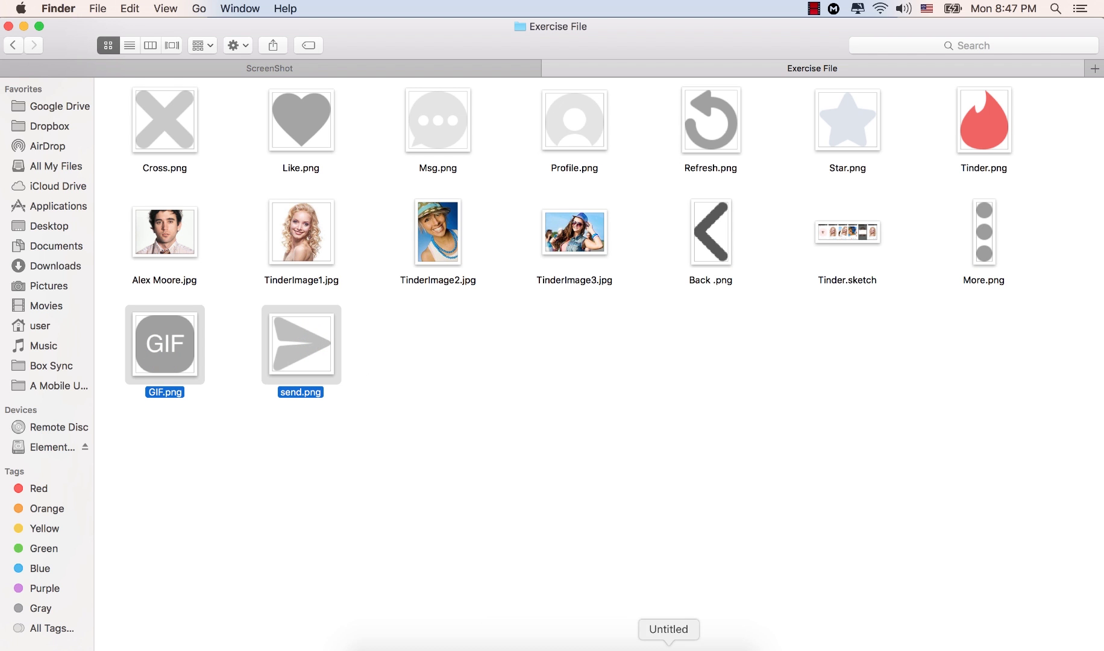
left_click(529, 648)
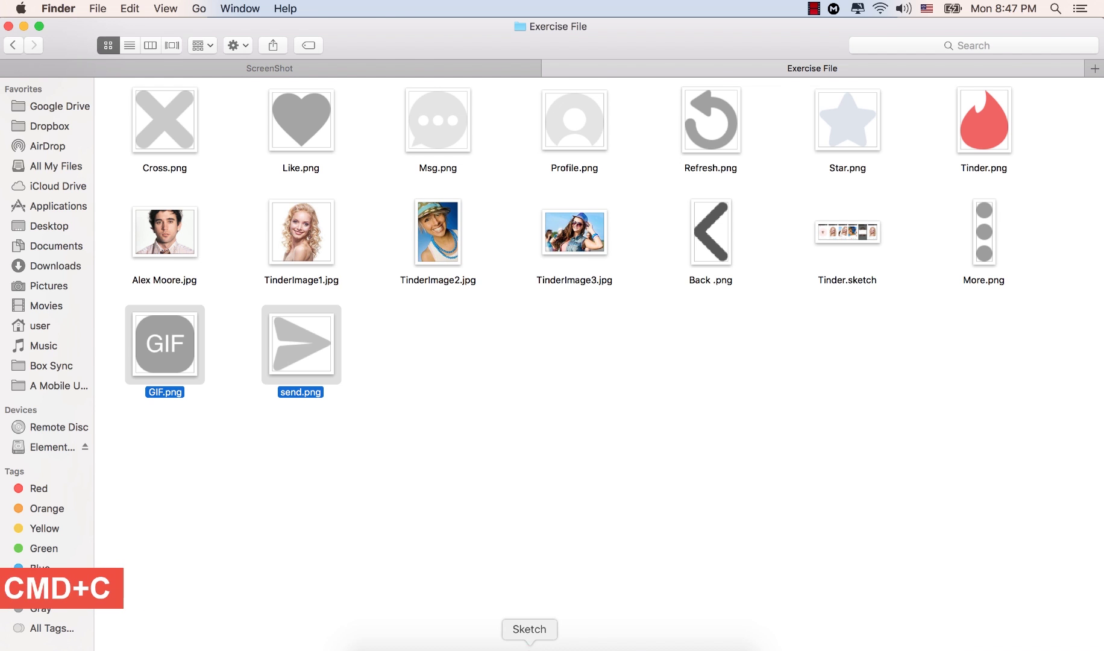
key("super+v")
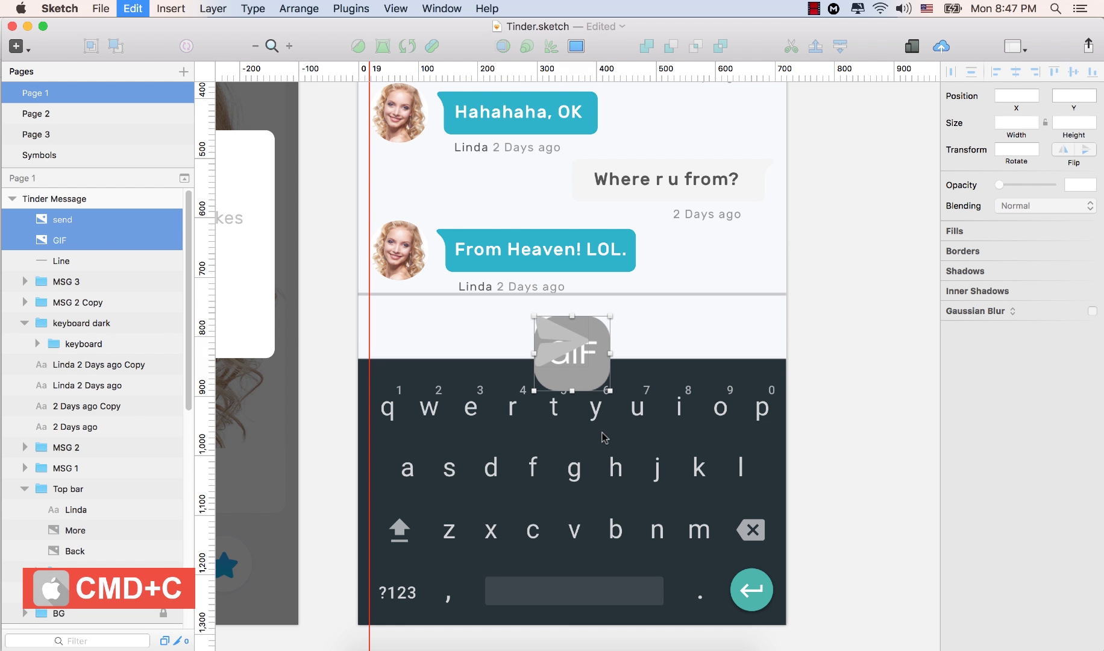
Move the GIF icon to the left end of the message input bar at X 19 and scale it to 50%
left_click(90, 240)
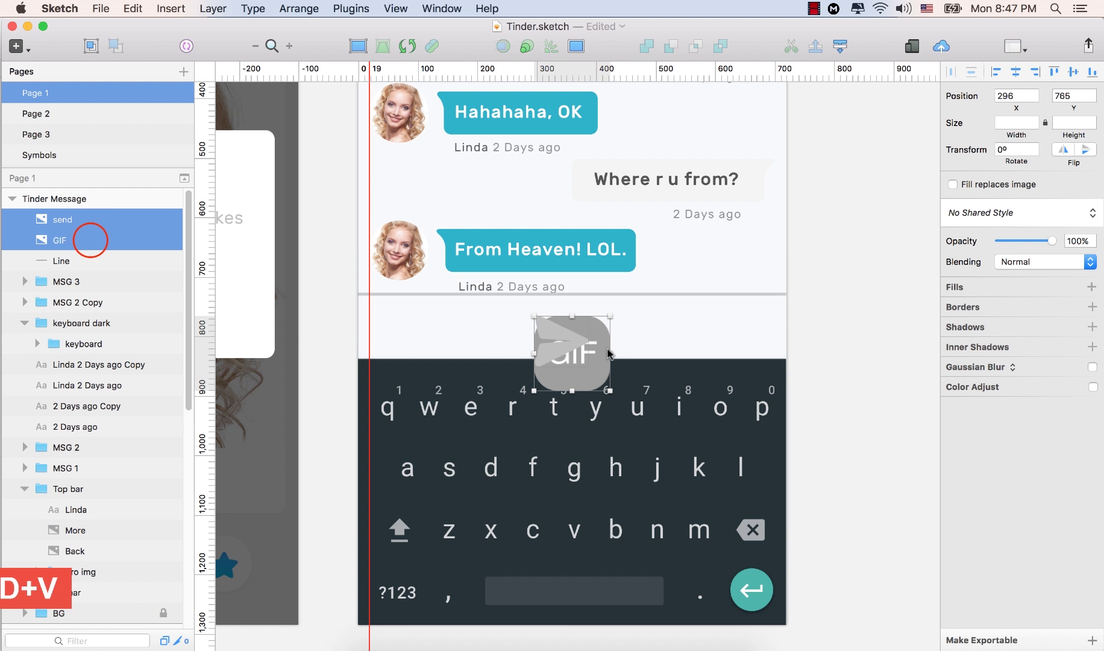
left_click(89, 221)
left_click(81, 222)
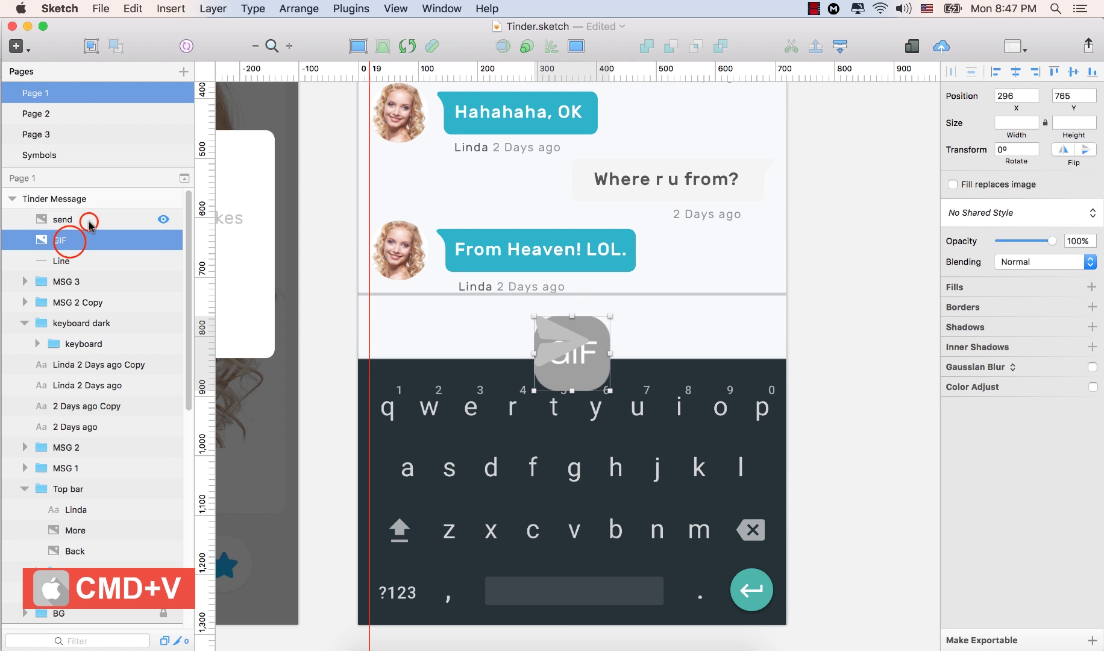
left_click(71, 241)
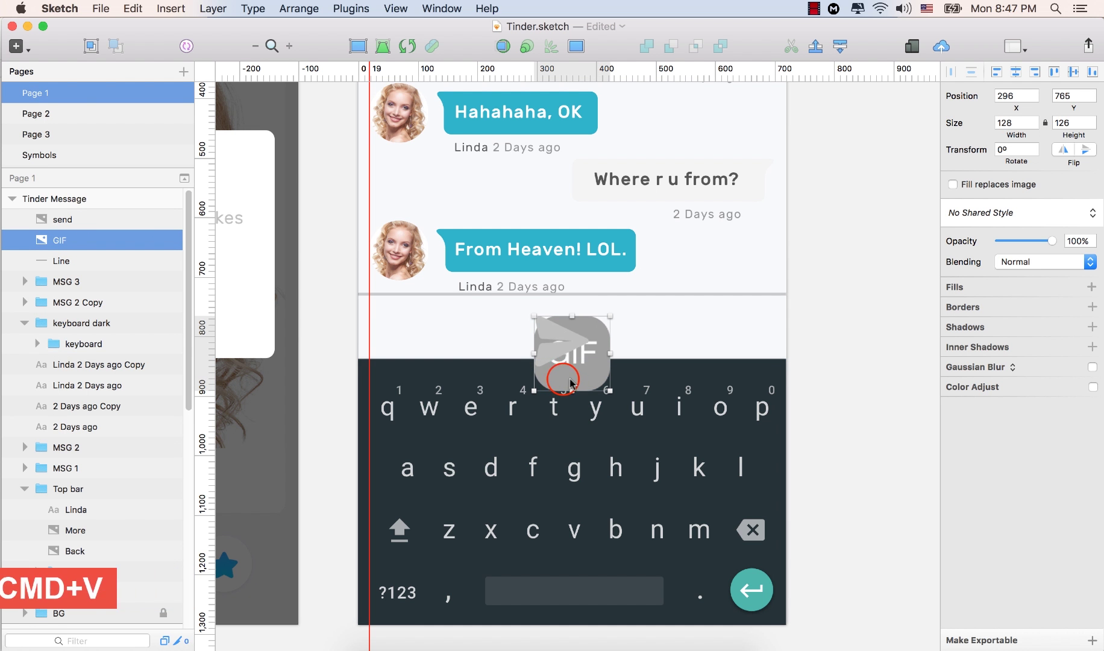
left_click_drag(549, 376, 398, 353)
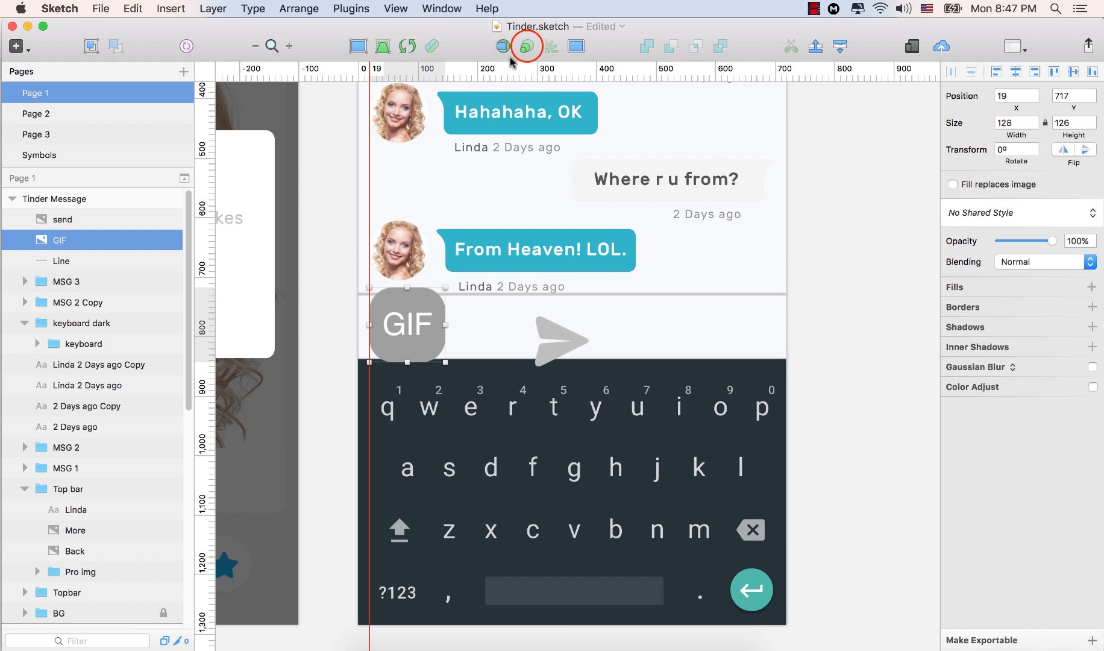
left_click(527, 47)
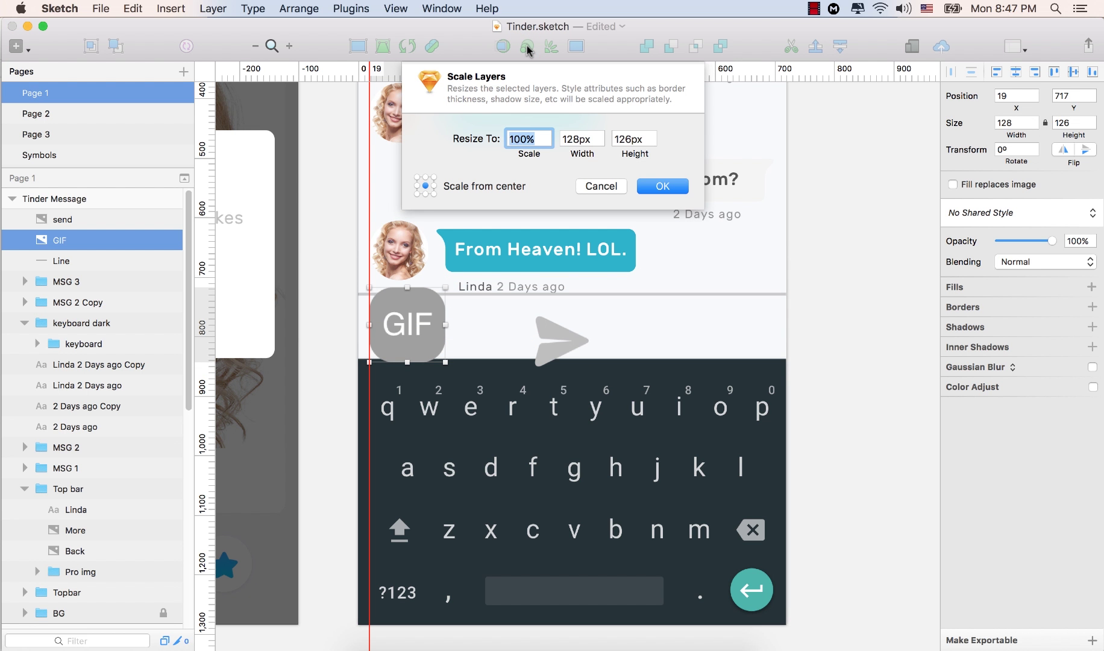
type("50")
key("Return")
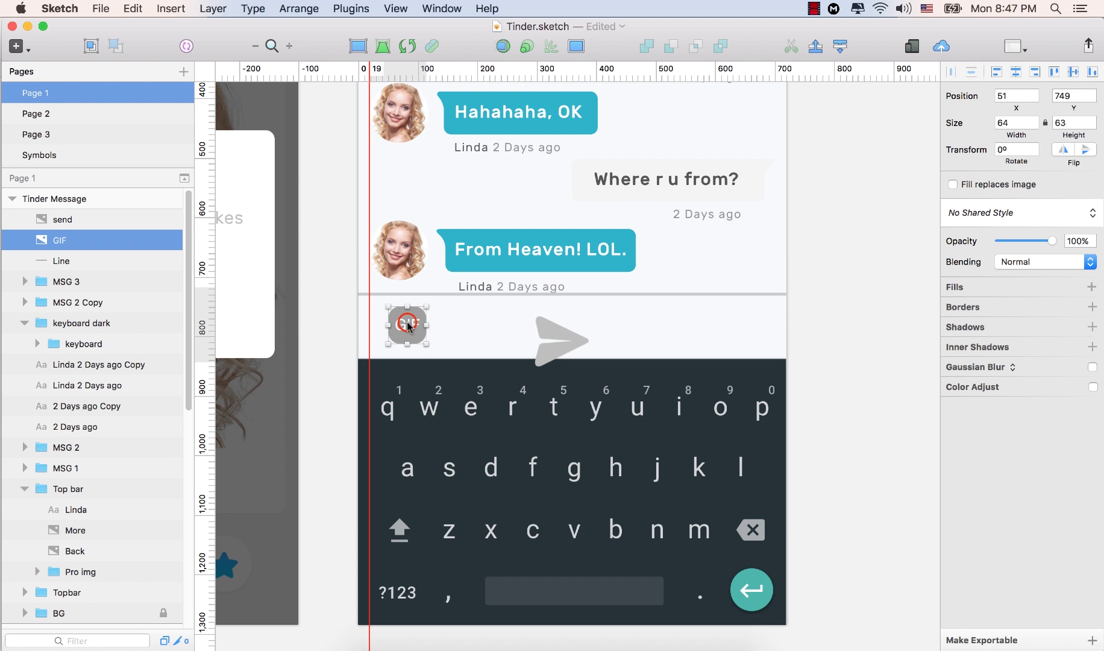
Align the GIF icon with the vertical guide at X 19 and nudge it down to Y 752 inside the input bar
left_click_drag(395, 327, 393, 323)
key("Down")
key("Down")
key("Down")
key("Down")
key("Down")
key("Down")
key("Down")
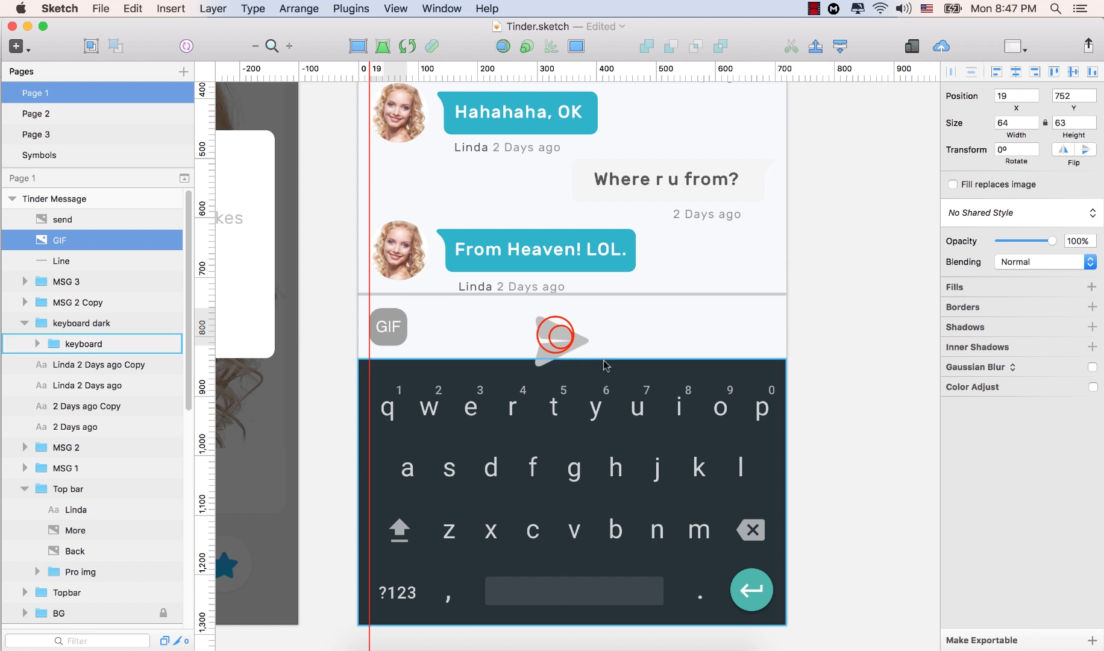
Move the send icon to the right end of the input bar, scaled to 50%, at about X 653, Y 762
left_click(563, 339)
left_click_drag(564, 339, 764, 320)
left_click(528, 48)
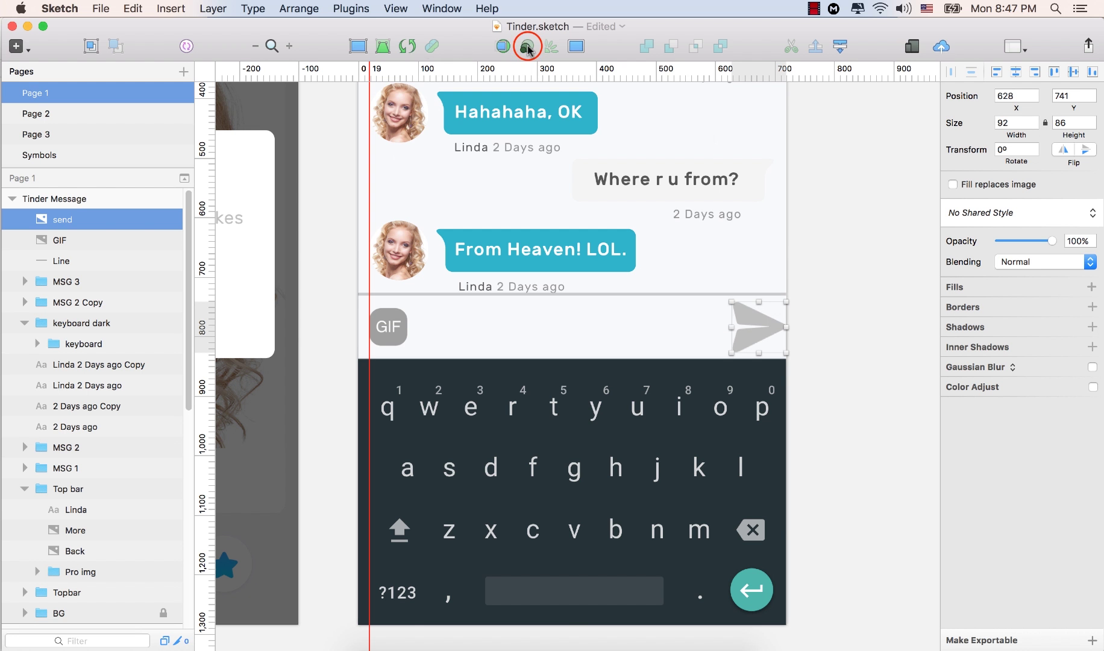
type("50")
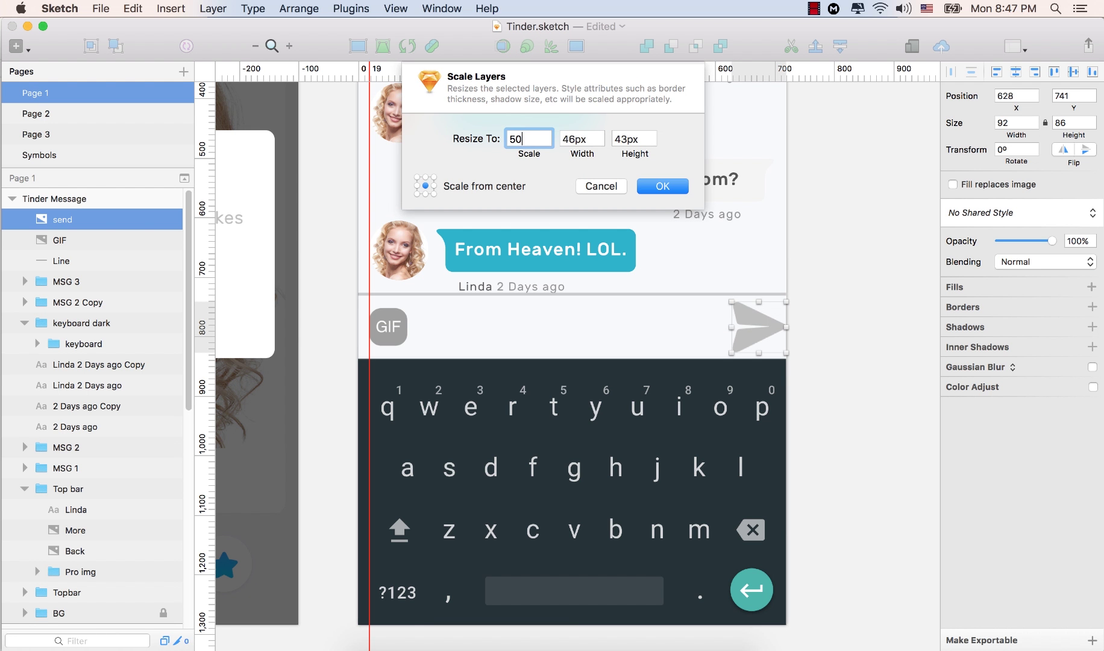
key("Return")
left_click(756, 326)
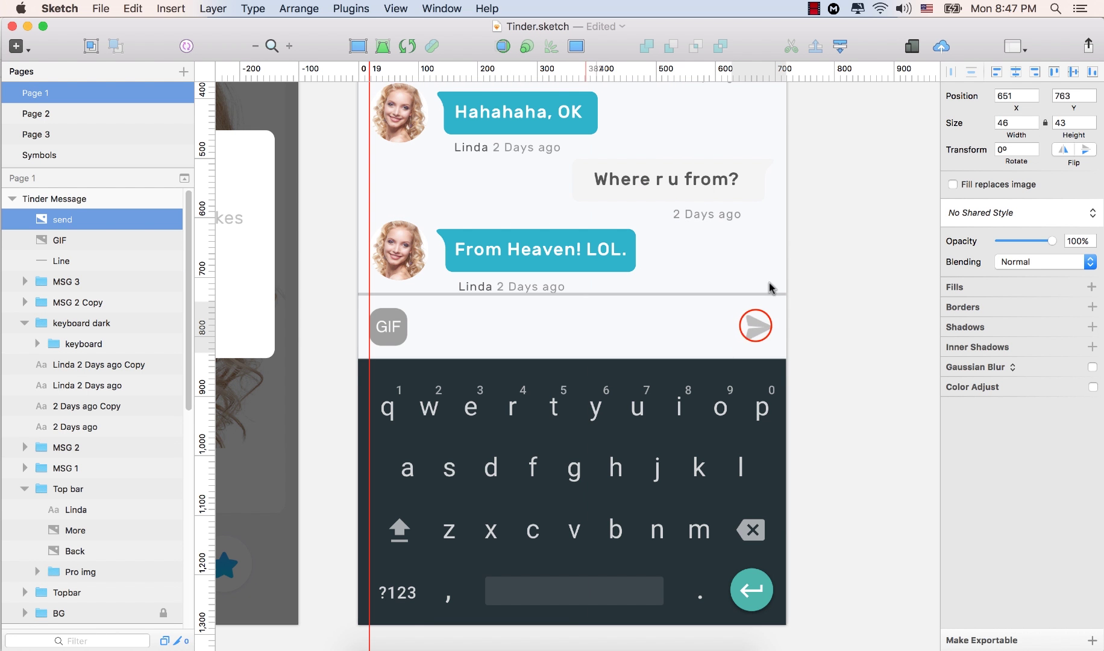
left_click_drag(757, 326, 758, 325)
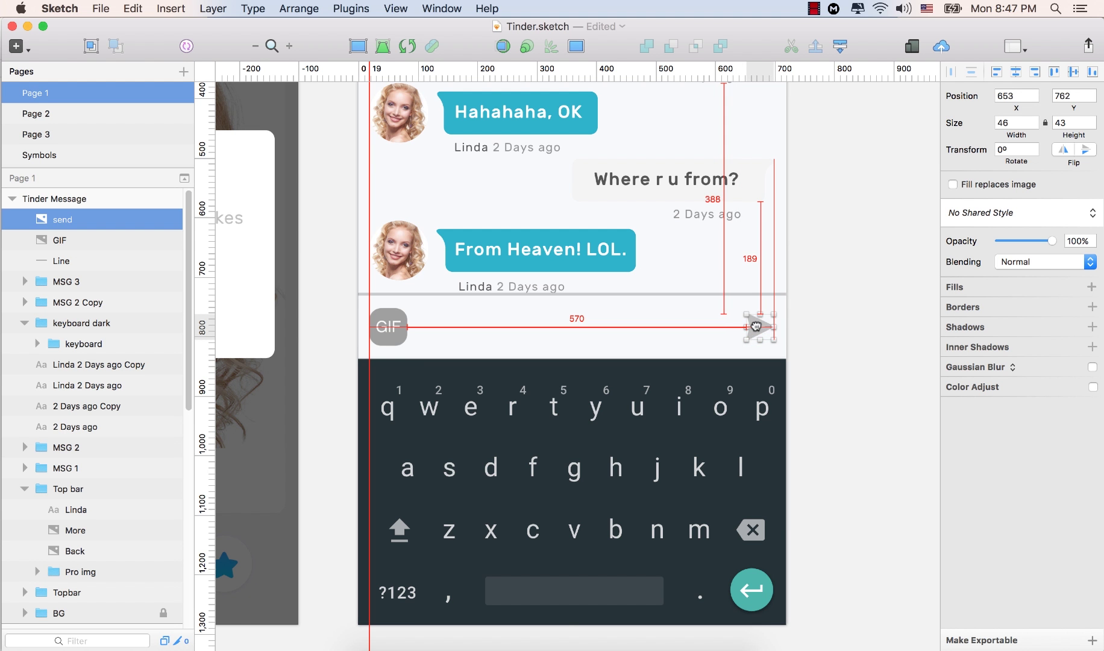
Add a fill to the GIF icon using the teal global color of the message bubbles
left_click(392, 329)
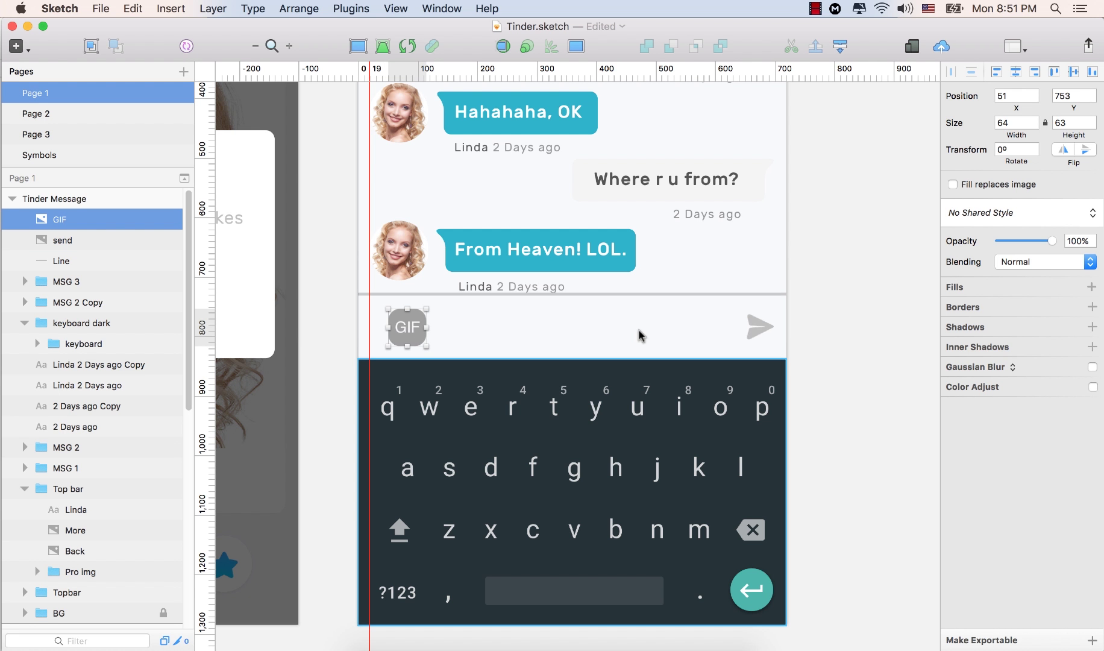
left_click(957, 288)
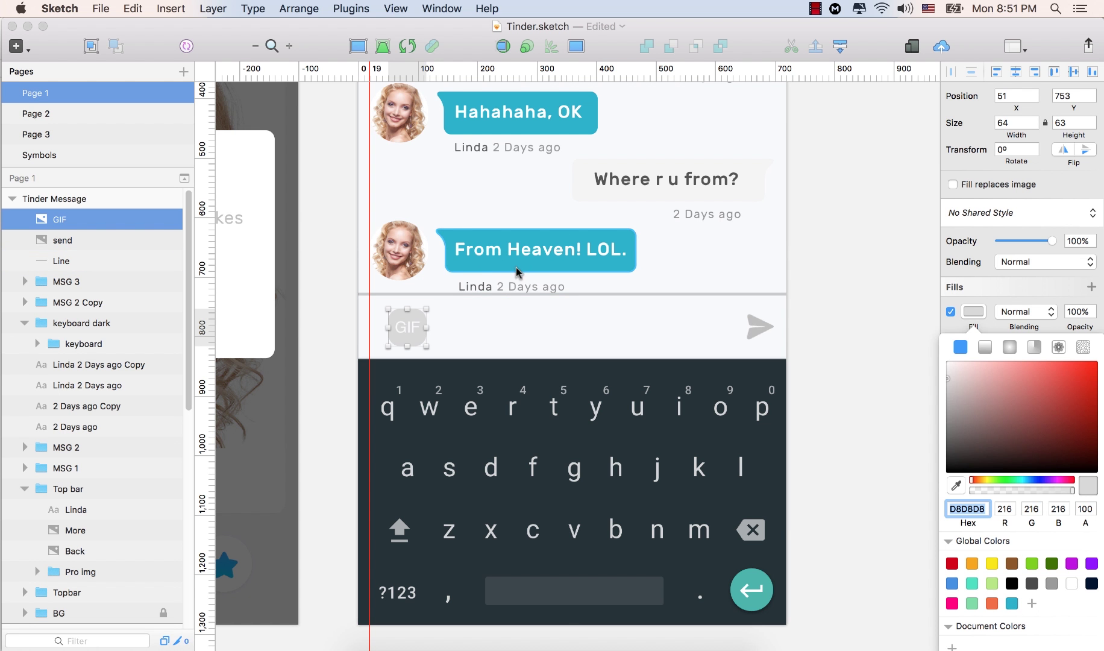
left_click(1012, 604)
left_click(526, 313)
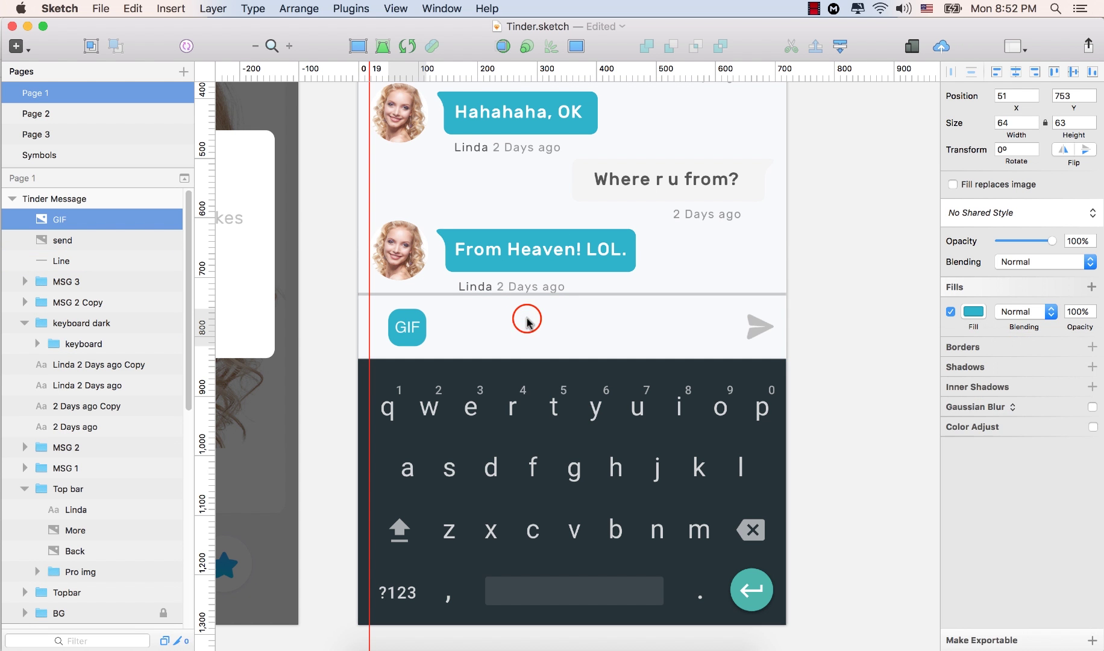
left_click(869, 196)
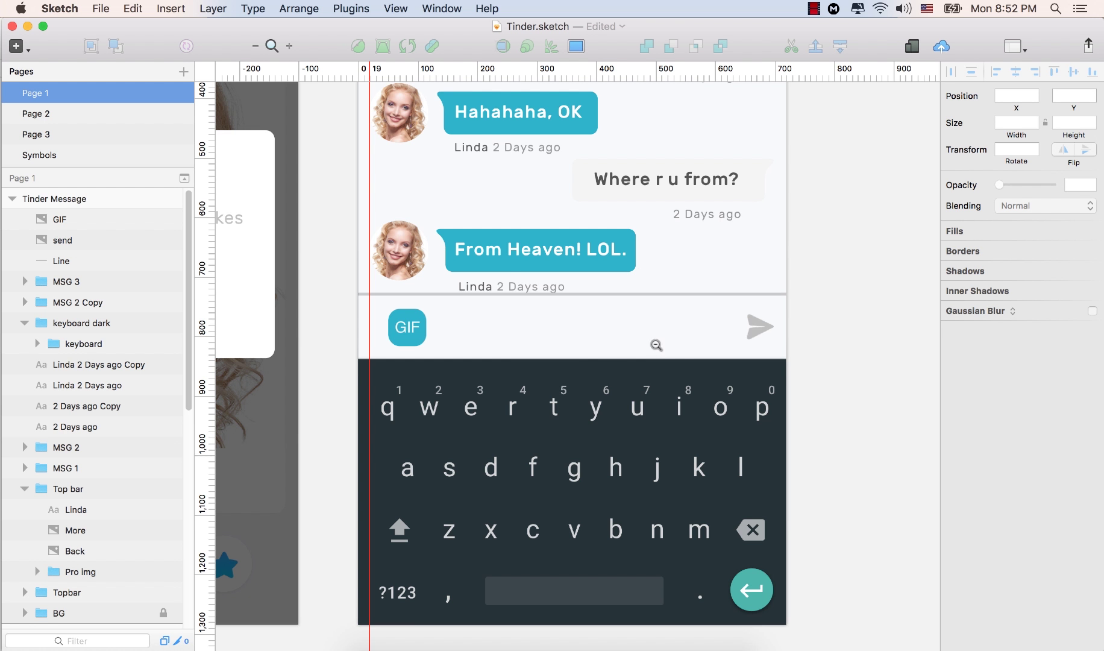
Add the placeholder text "Send a message...." between the GIF and send icons in the input bar
left_click(603, 305, "alt")
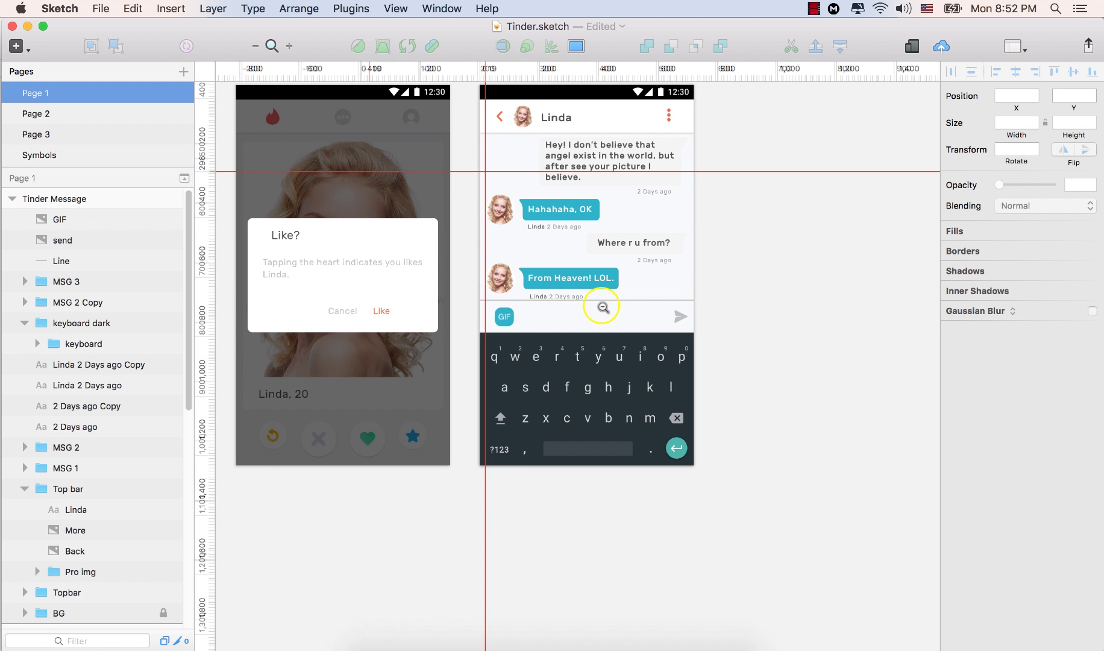
scroll(578, 193, "up", 5)
scroll(585, 192, "right", 2)
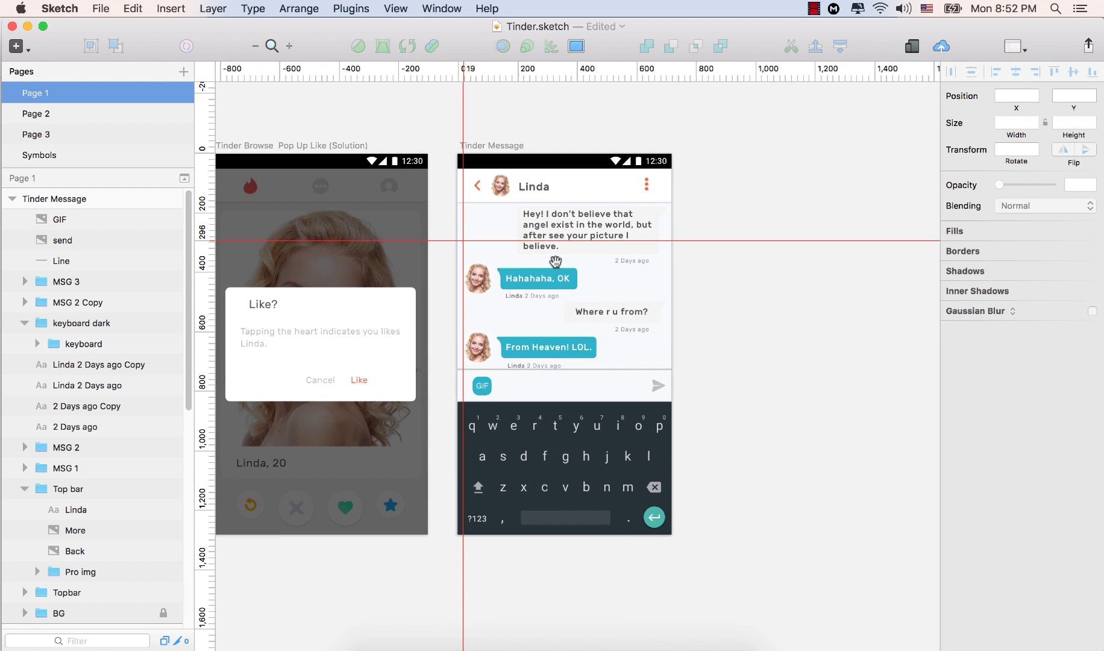
left_click(783, 290)
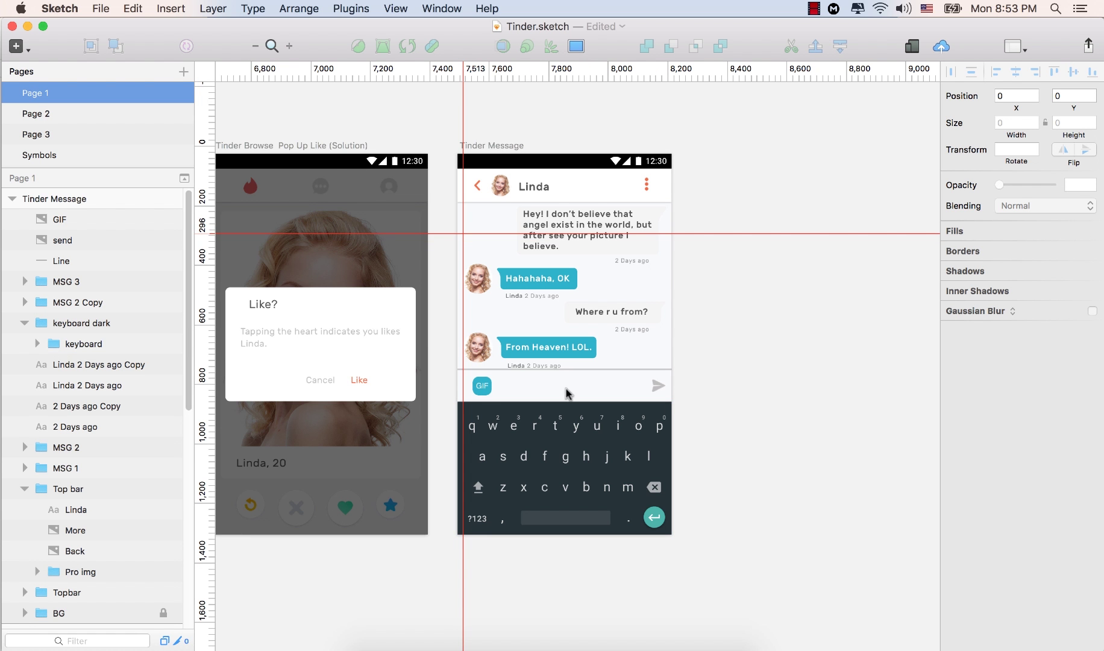
key("t")
left_click(526, 386)
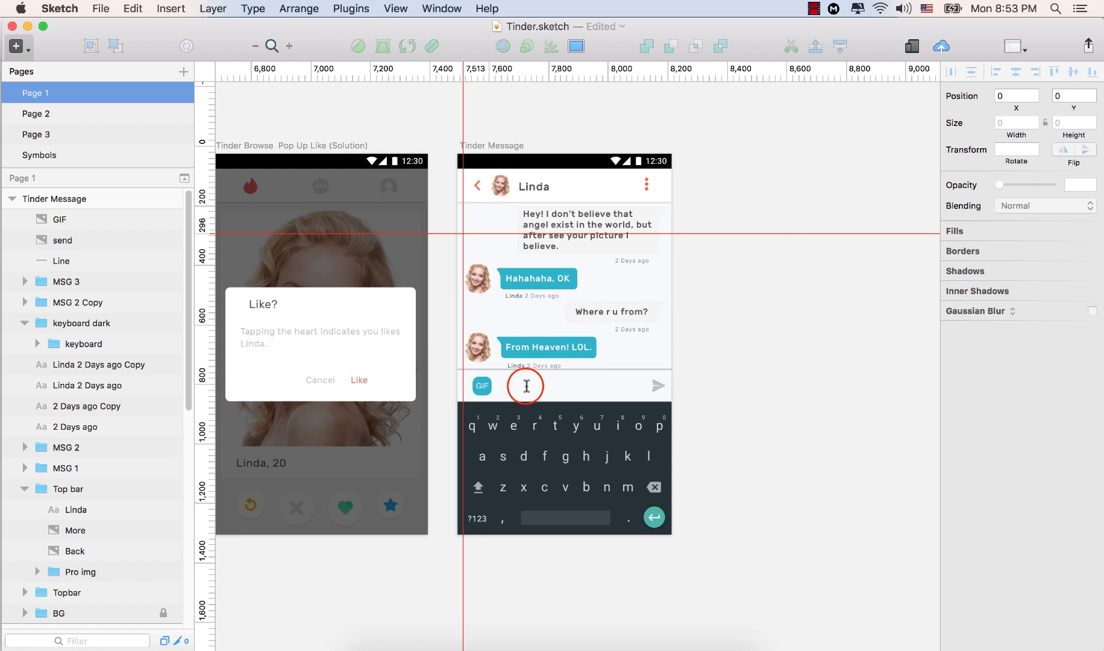
type("Send a message....")
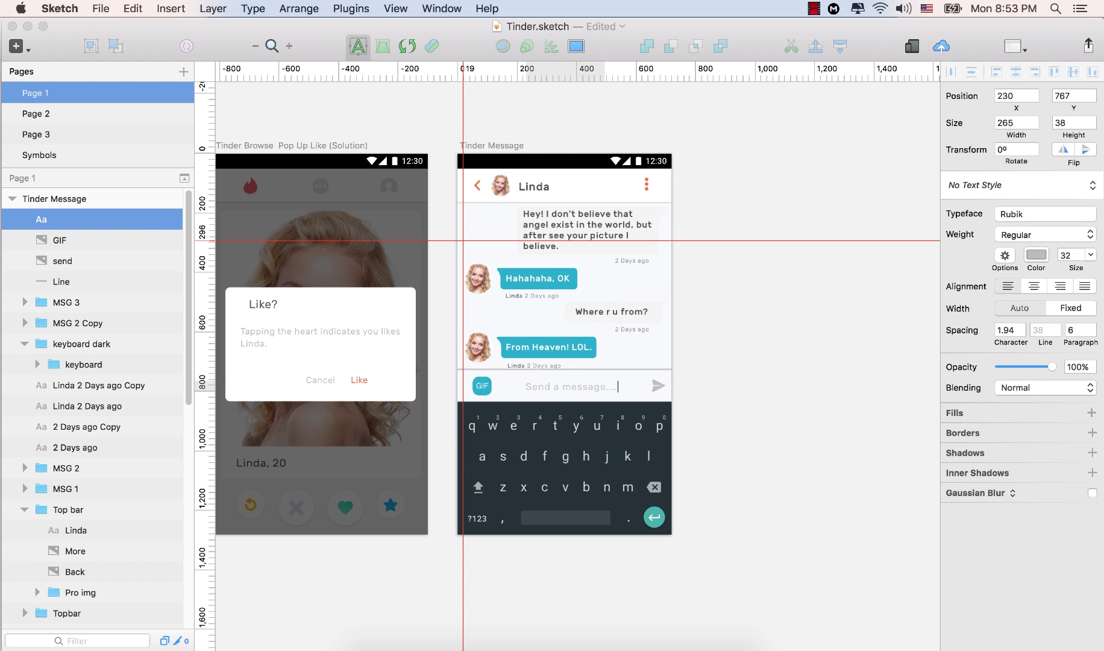
left_click(831, 374)
Reposition the placeholder text in the input bar to about X 209, Y 762, level with the icons
left_click(560, 387)
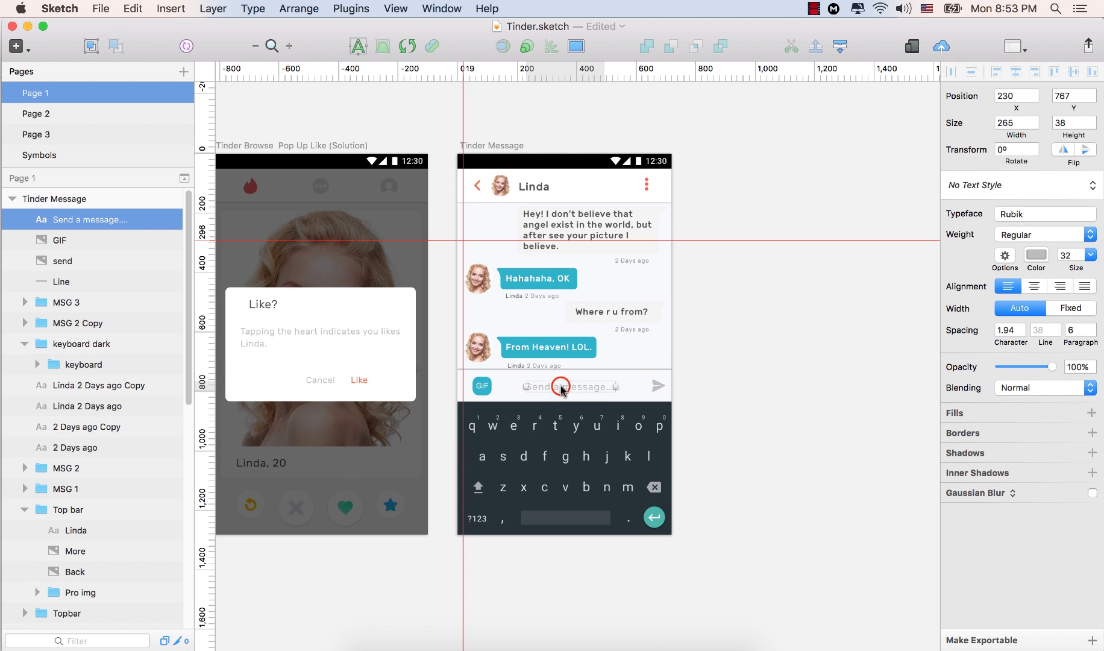
left_click_drag(562, 386, 559, 384)
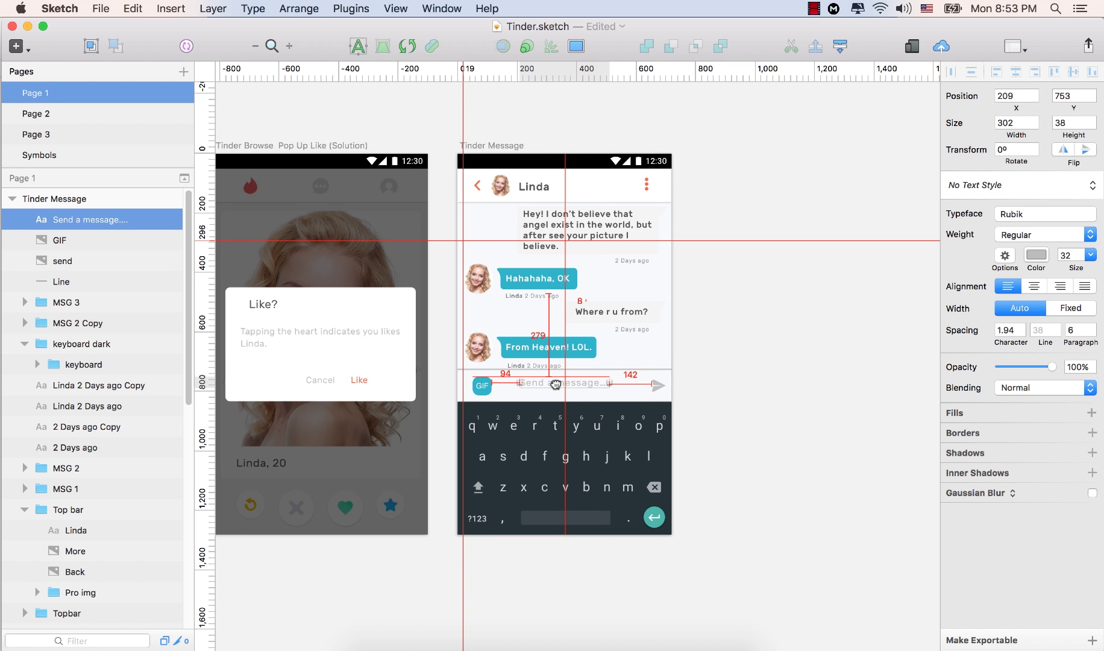
left_click(868, 348)
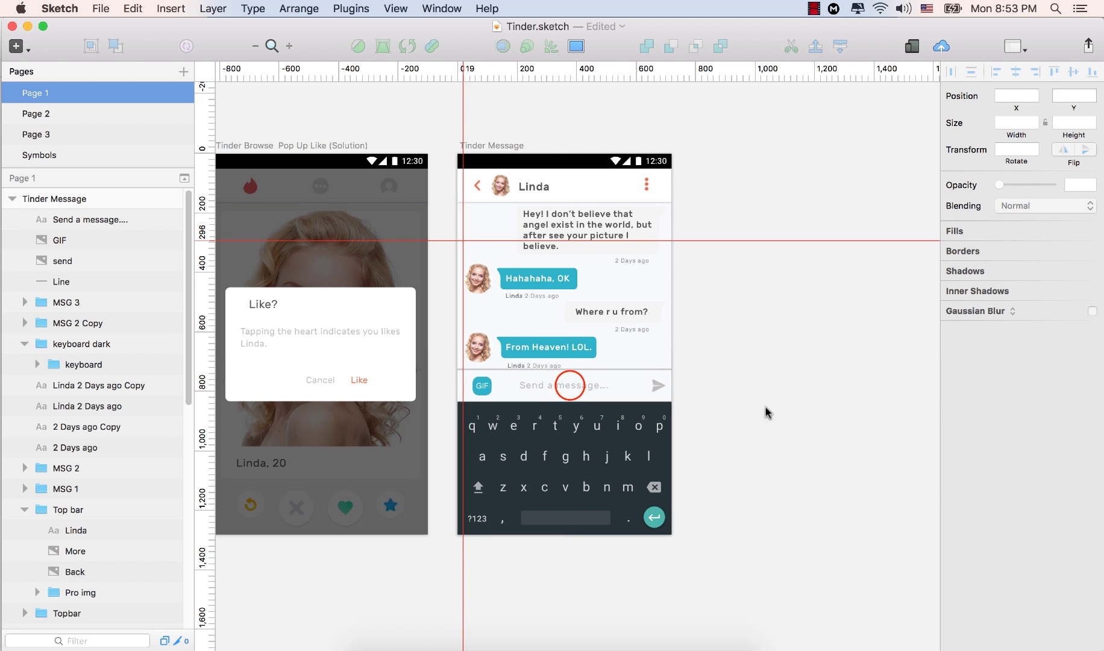
Check the text color of the "Send a message...." placeholder
left_click(570, 386)
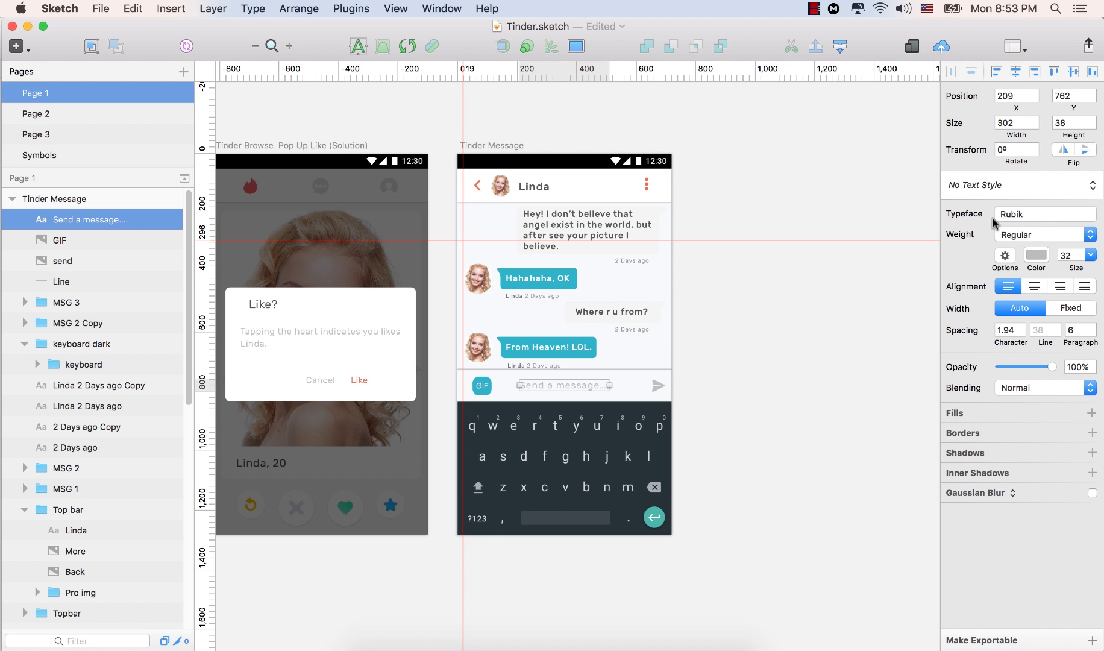
left_click(1043, 256)
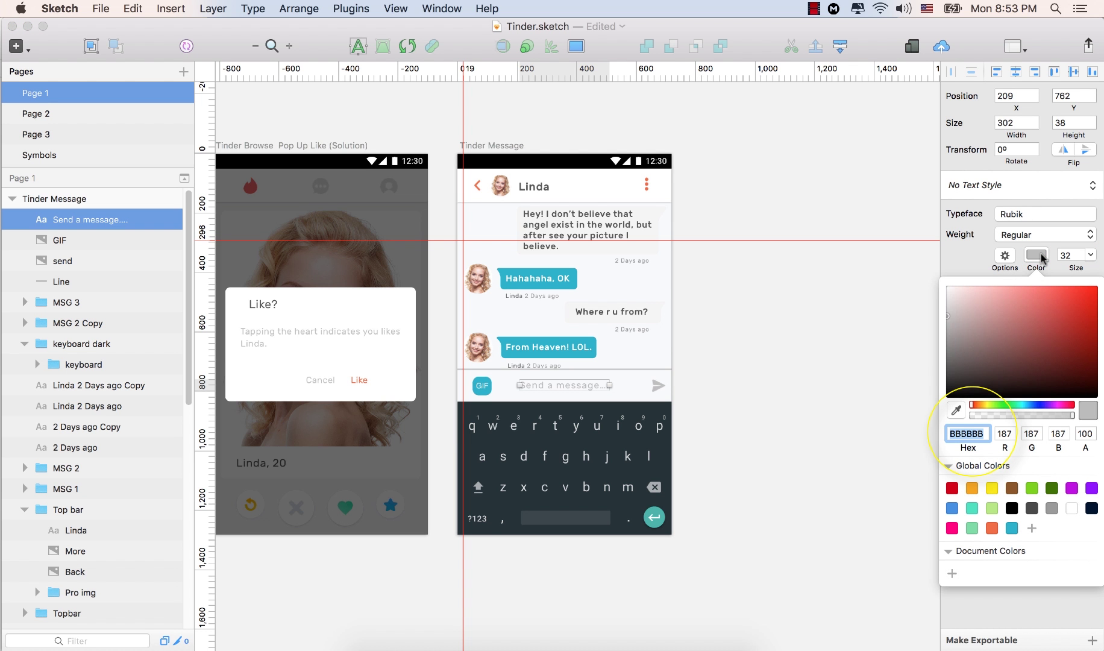
left_click(711, 263)
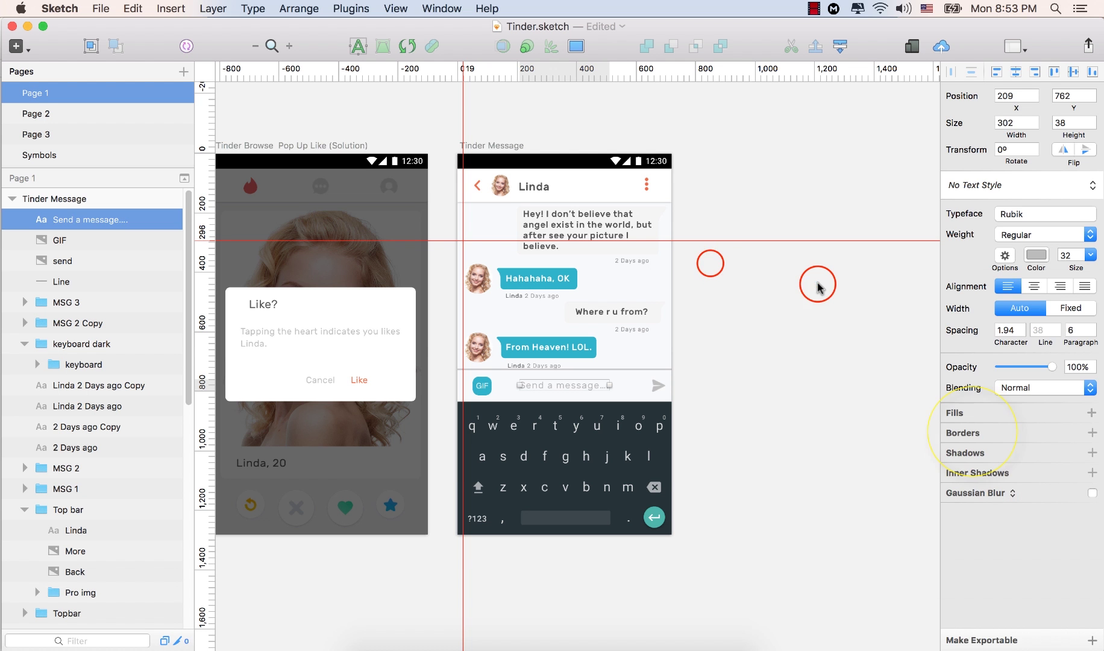
left_click(710, 264)
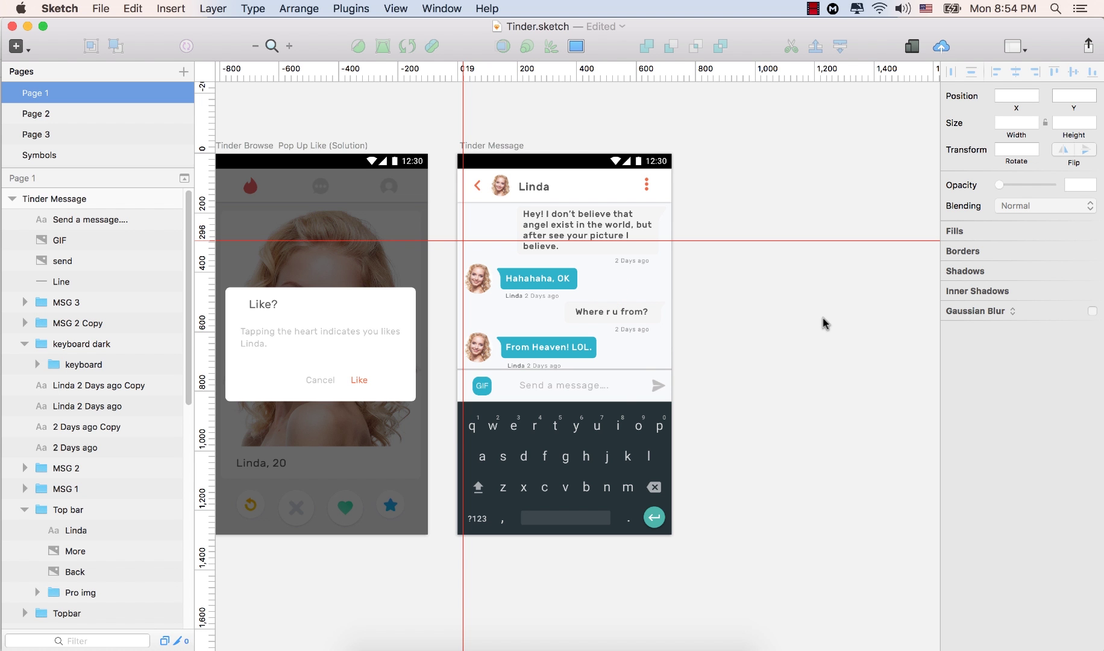
Lower the opacity of the horizontal line above the input bar to 30%
left_click(627, 369)
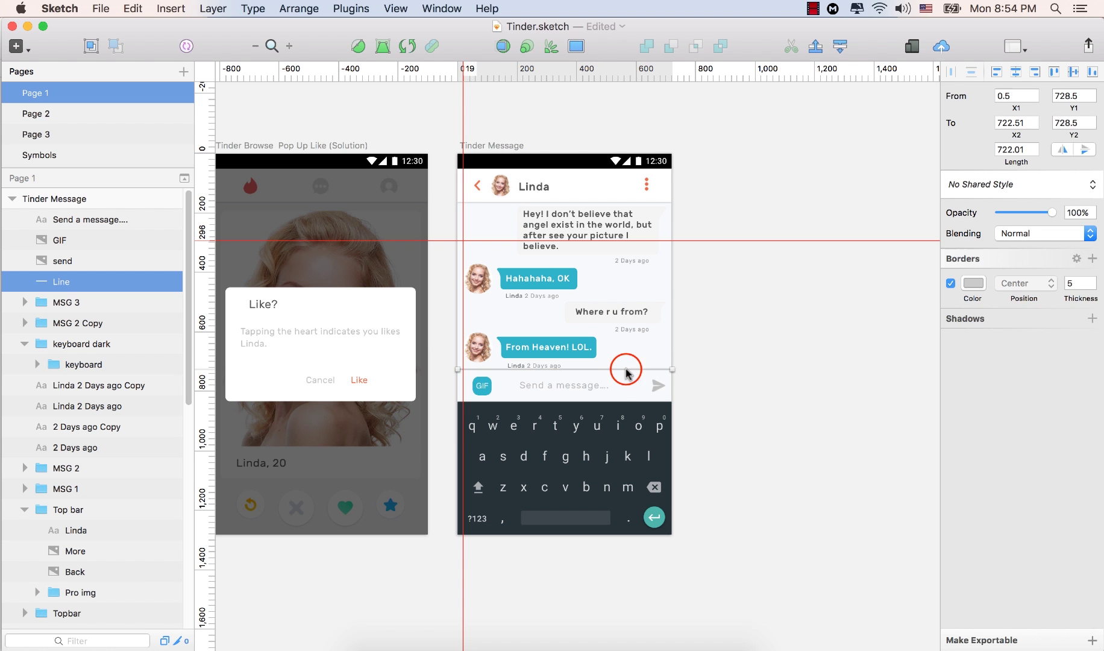
left_click_drag(1052, 212, 1047, 215)
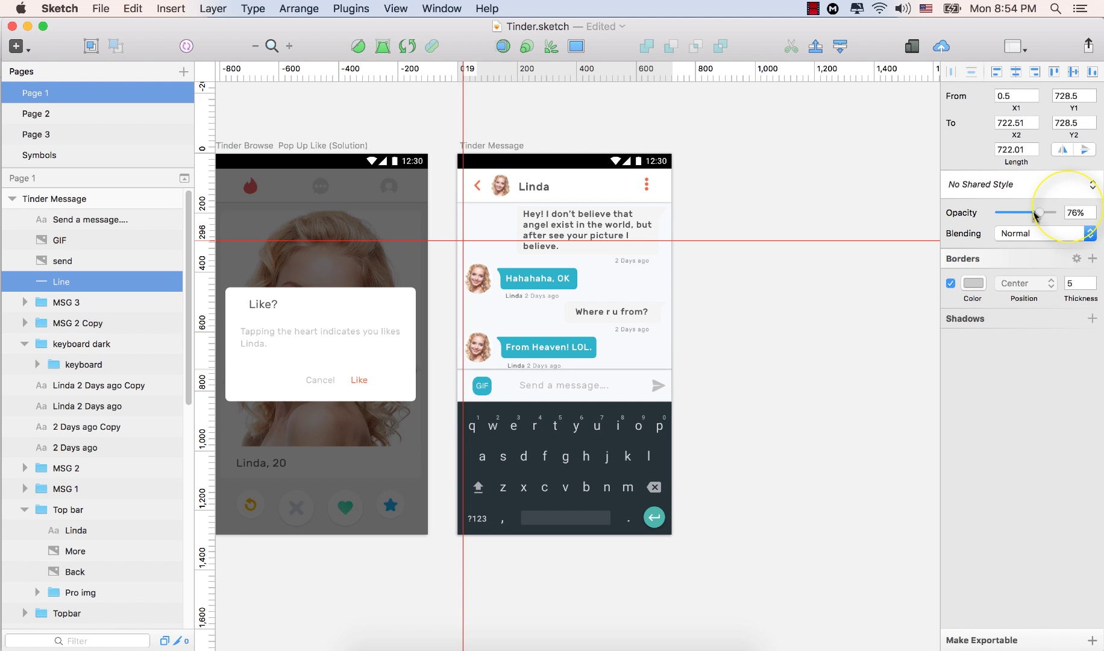
left_click_drag(1018, 218, 1017, 218)
left_click(851, 335)
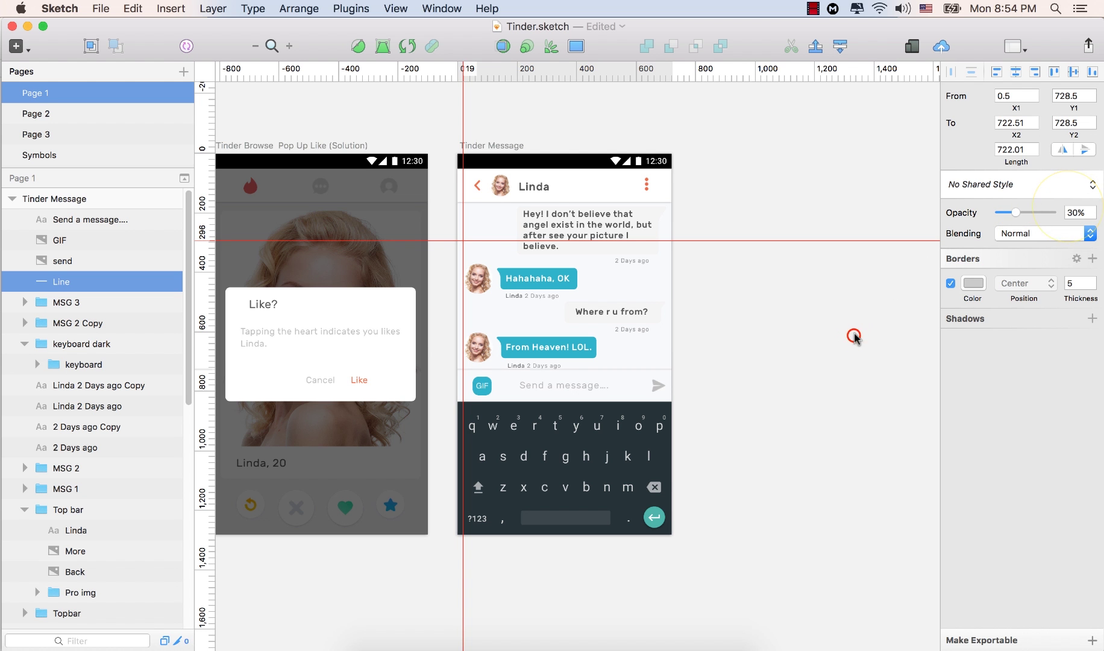